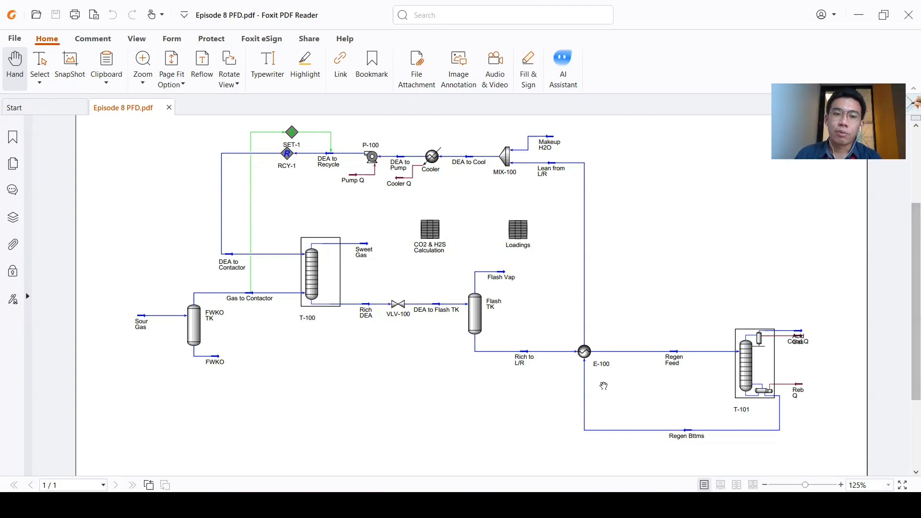
scroll(432, 307, "up", 1)
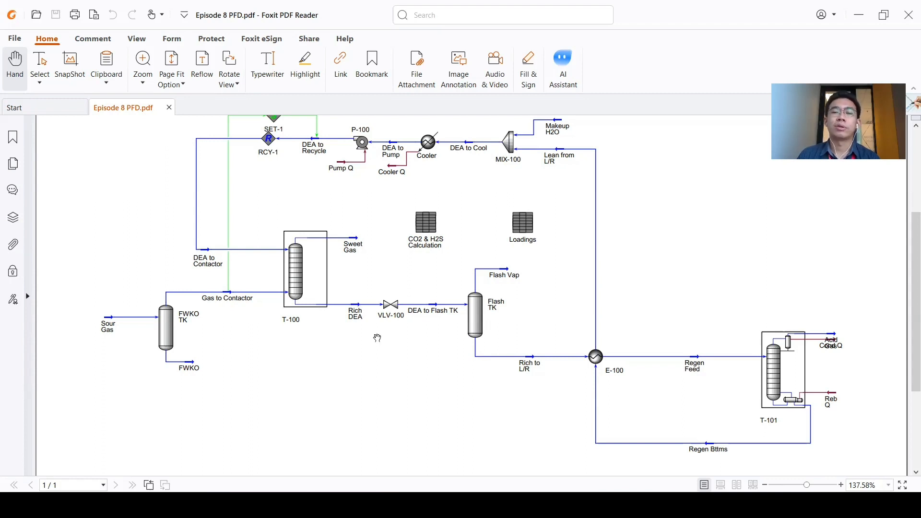
scroll(377, 339, "up", 1)
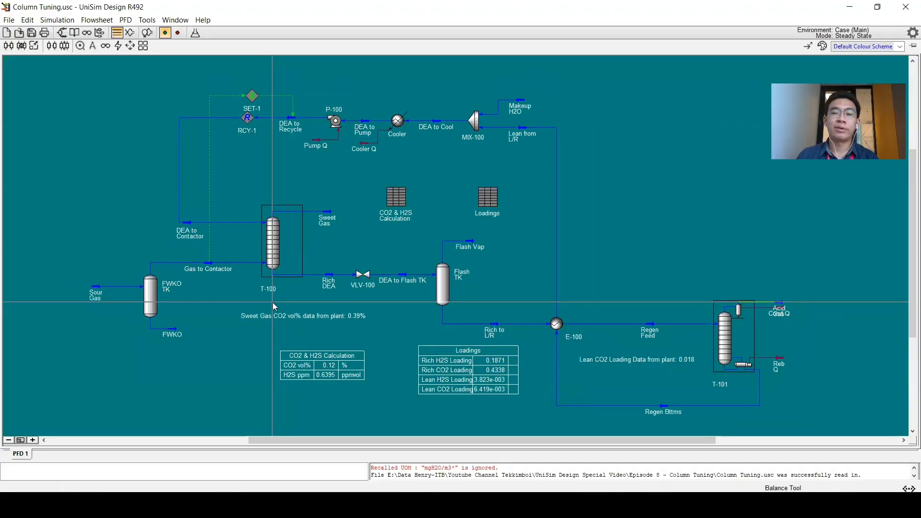
Switch to UniSim Design and inspect the column windows of T-100 and T-101.
left_click_drag(233, 374, 244, 362)
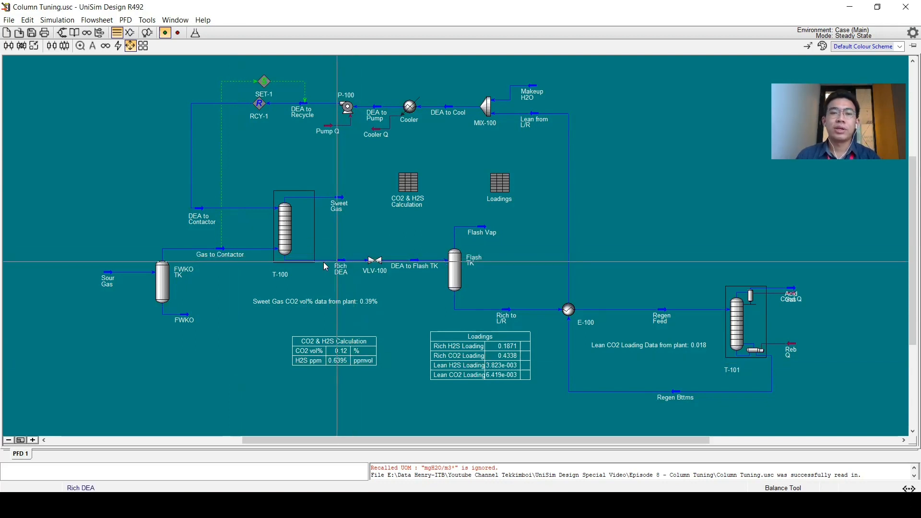
double_click(286, 229)
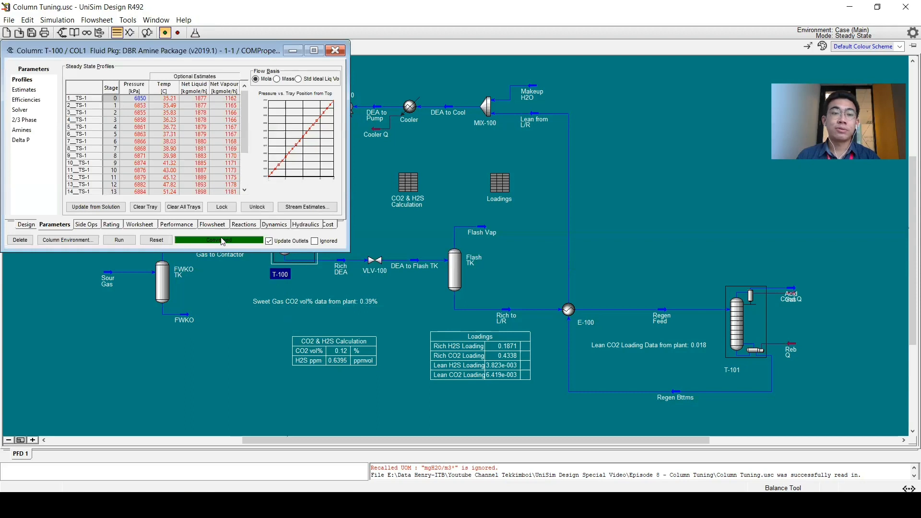
left_click(343, 50)
double_click(748, 318)
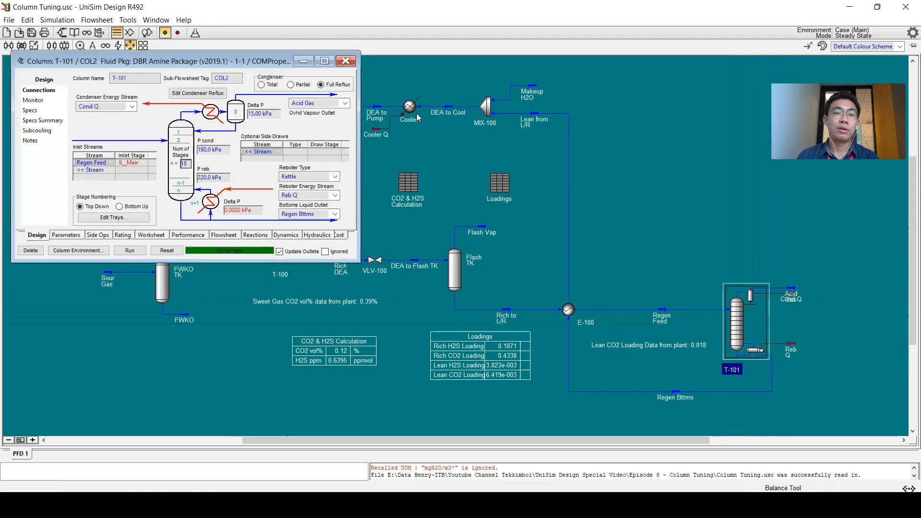
left_click(346, 61)
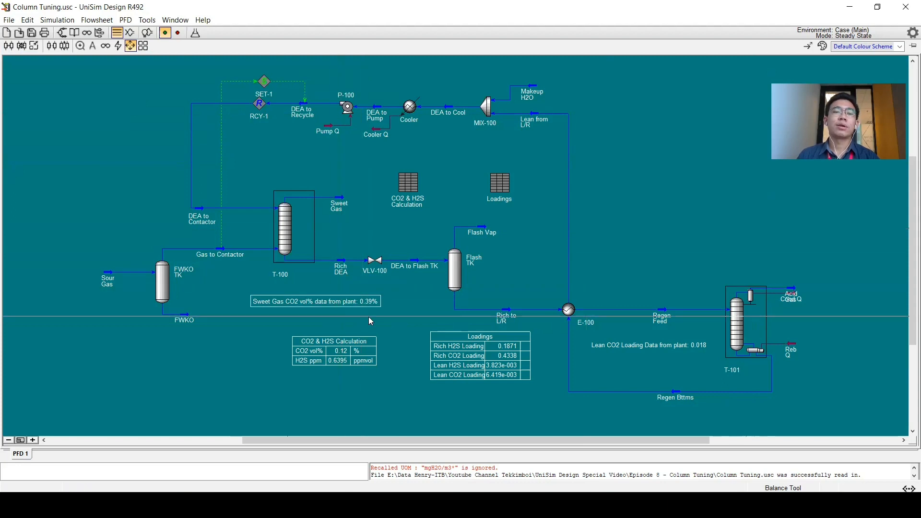
Compare the CO2 & H2S Calculation and Loadings tables with the plant data notes for sweet gas CO2 and lean CO2 loading.
scroll(356, 330, "up", 1)
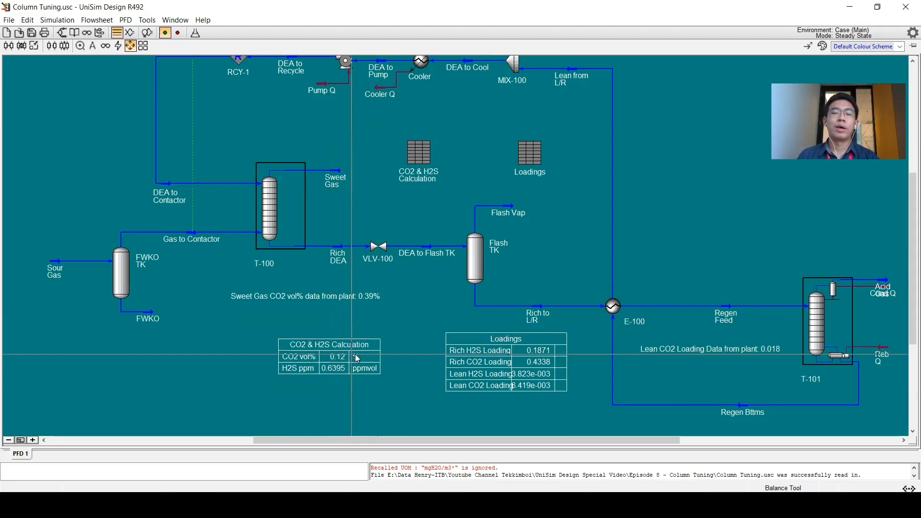
left_click_drag(401, 327, 204, 284)
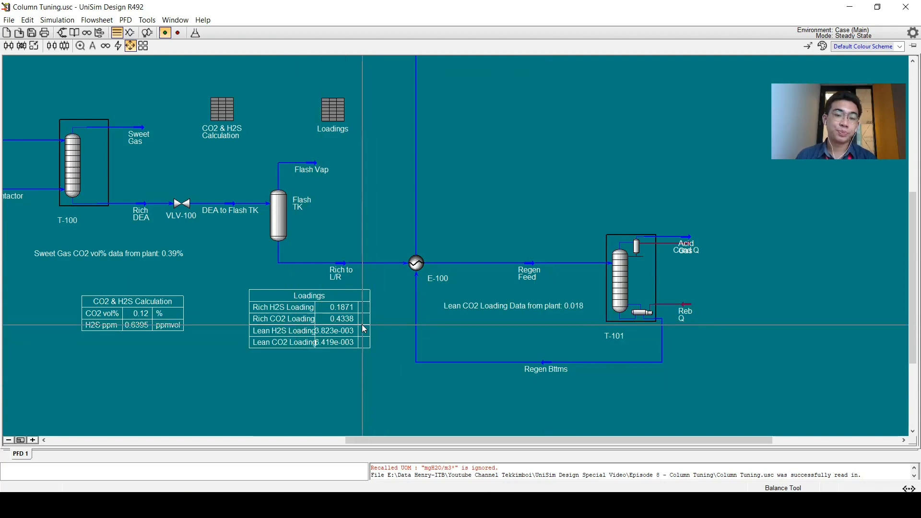
left_click_drag(199, 364, 249, 354)
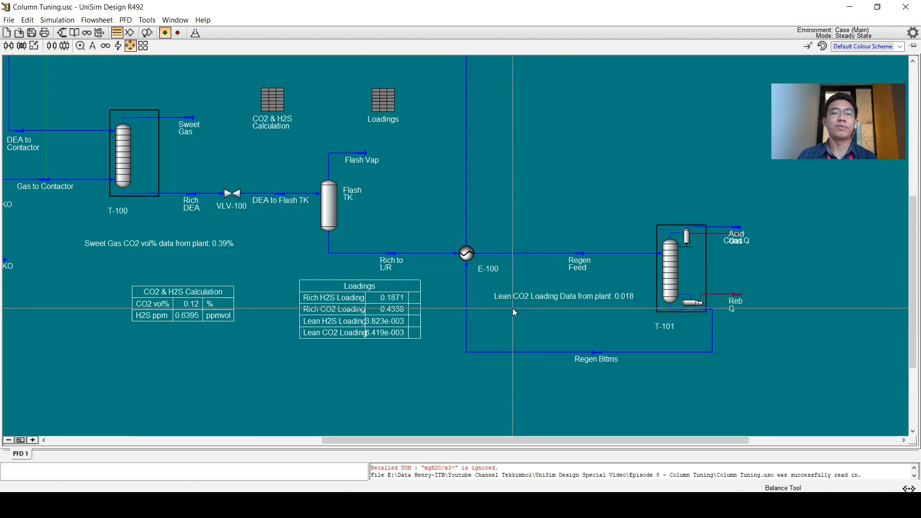
left_click_drag(543, 215, 624, 217)
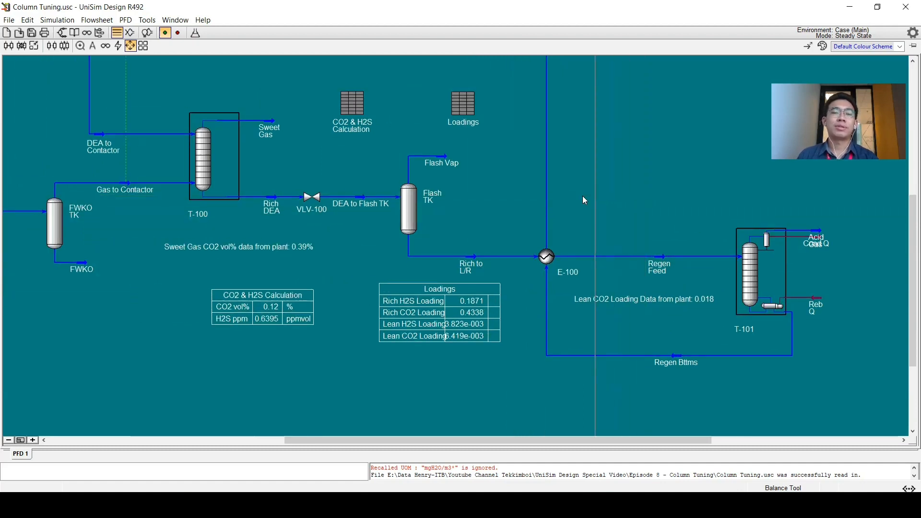
left_click_drag(586, 200, 636, 207)
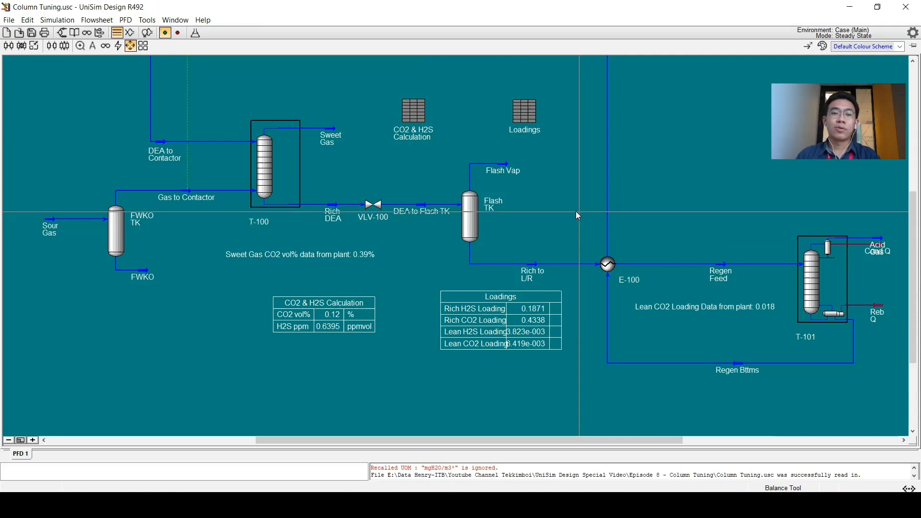
Break the connection between recycle RCY-1 and the DEA to Contactor stream.
scroll(576, 211, "down", 1)
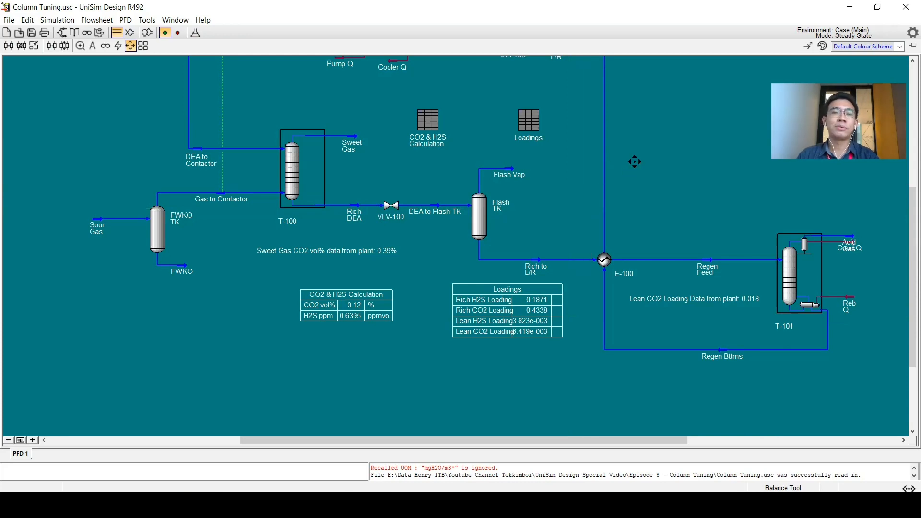
left_click_drag(634, 160, 662, 213)
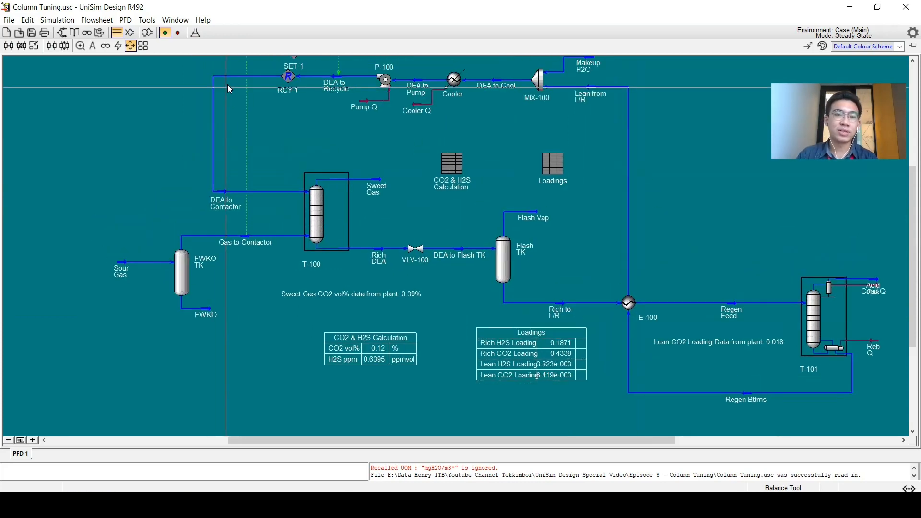
right_click(230, 77)
left_click(230, 130)
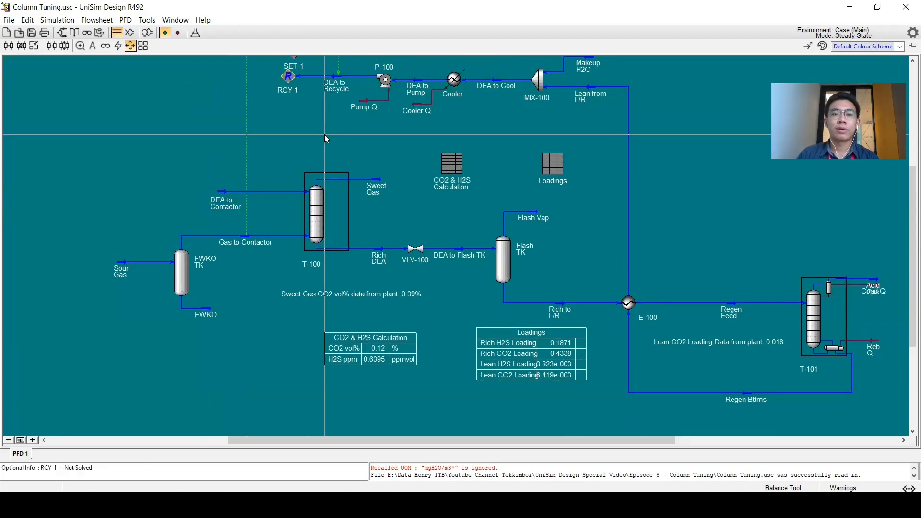
Add a material stream to the flowsheet above Regen Feed and name it Regen Feed Copy.
scroll(486, 158, "down", 2)
scroll(619, 254, "up", 1)
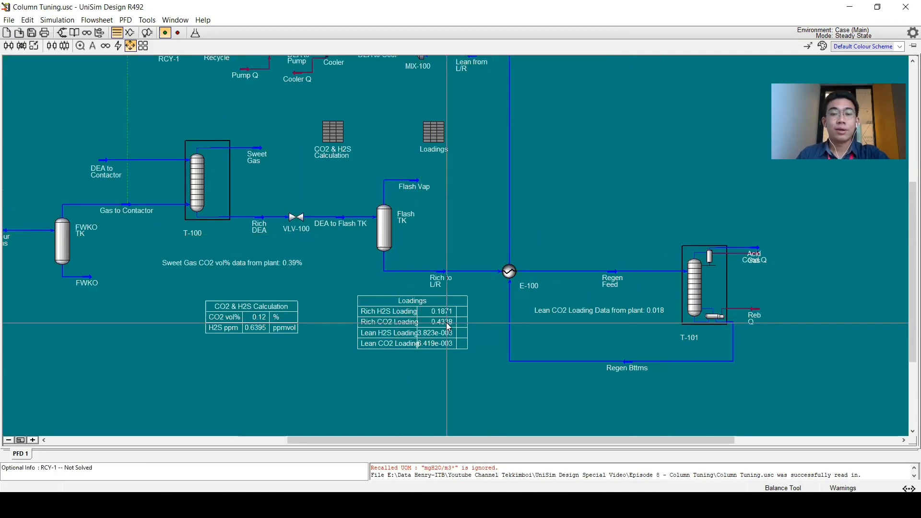
key("F4")
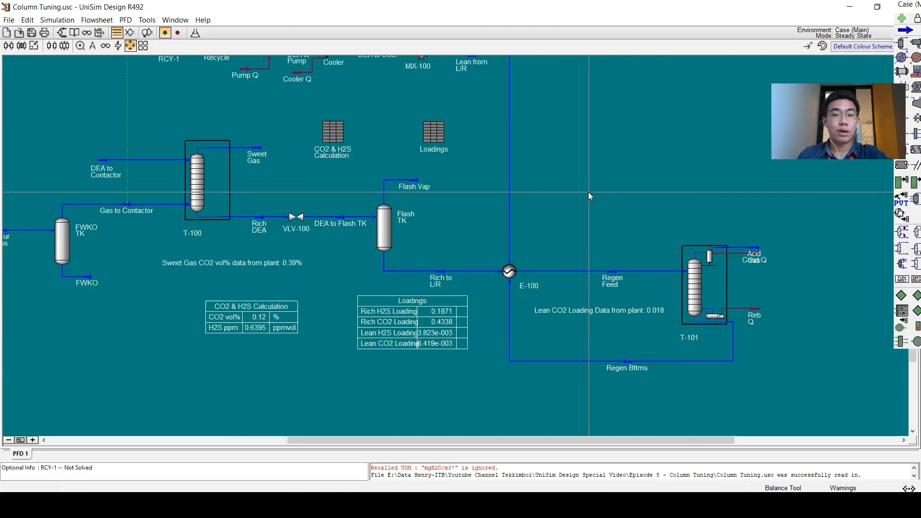
left_click_drag(904, 6, 736, 24)
left_click(739, 48)
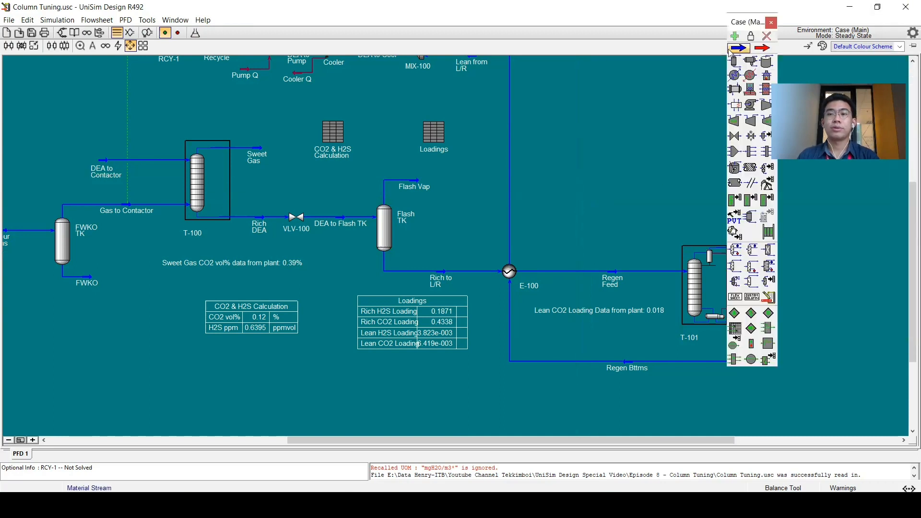
left_click(584, 181)
double_click(584, 181)
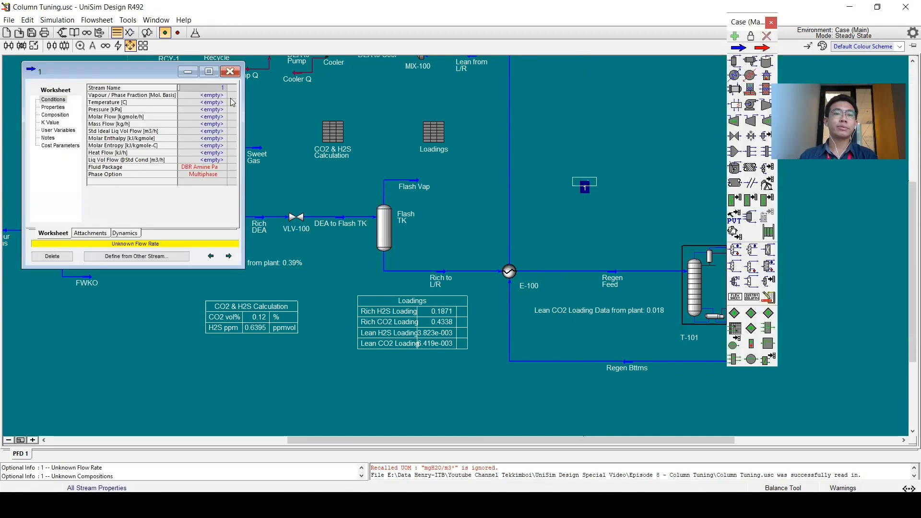
left_click(212, 88)
type("Regen Feed Copy")
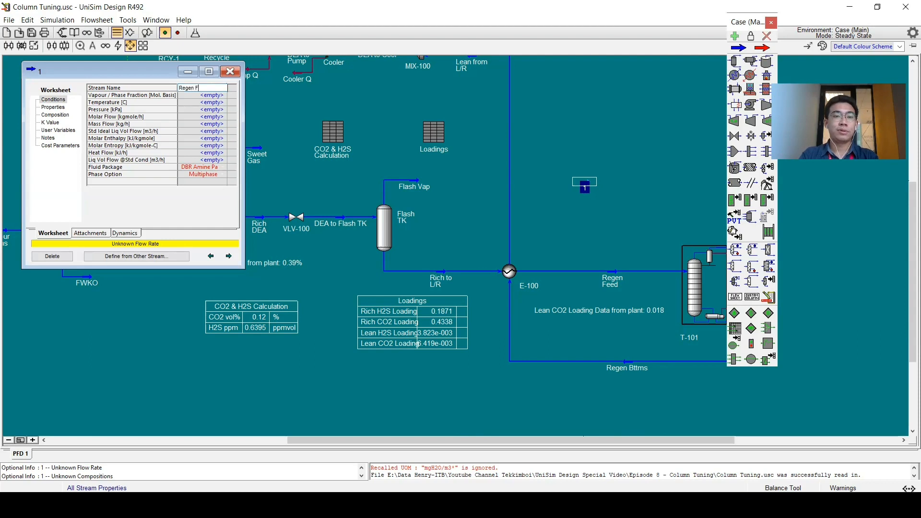
key("Return")
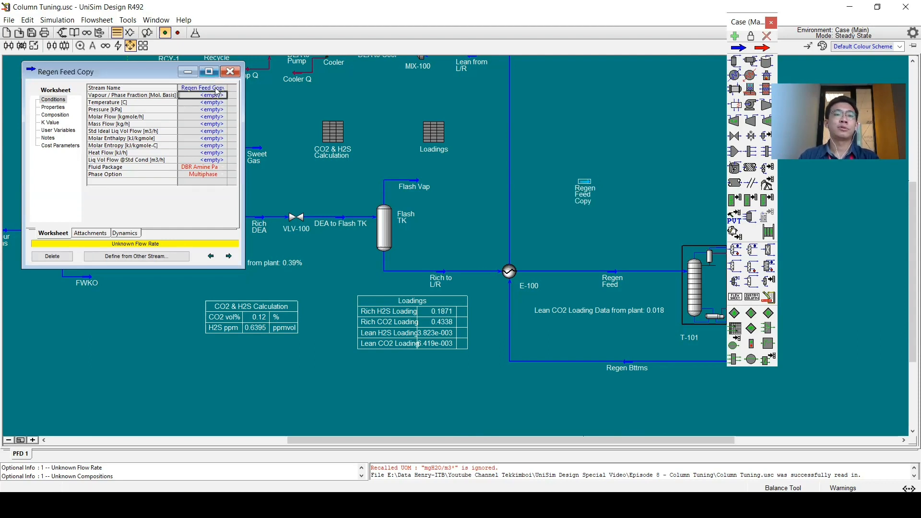
left_click(229, 71)
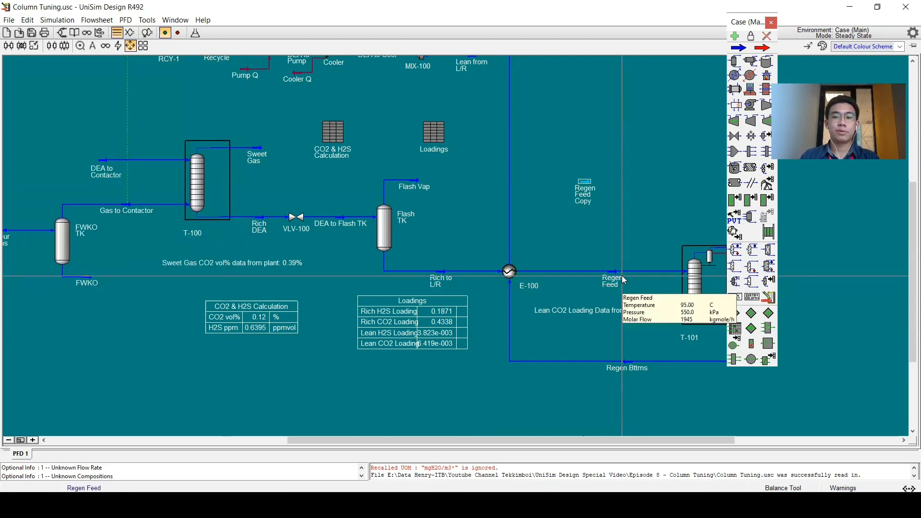
Define the Regen Feed Copy stream from the existing Regen Feed stream's conditions and composition.
key("c")
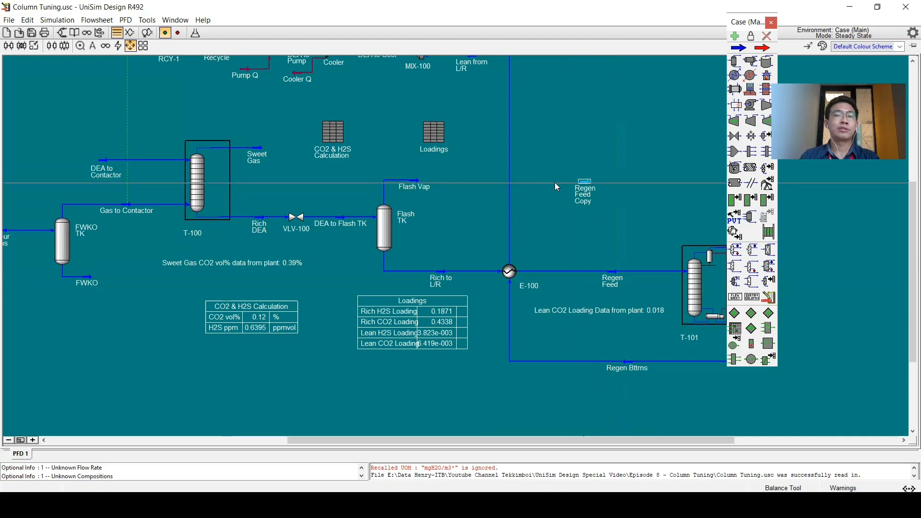
left_click(592, 182)
double_click(588, 183)
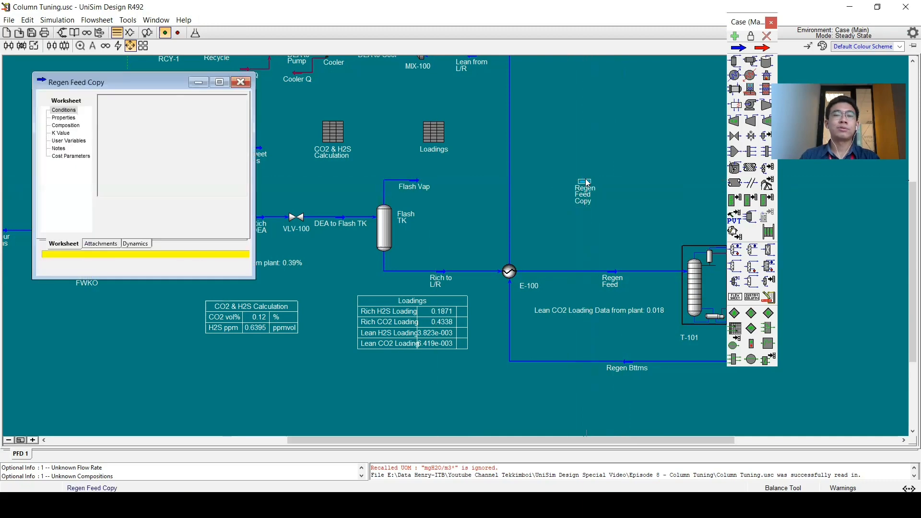
left_click(116, 268)
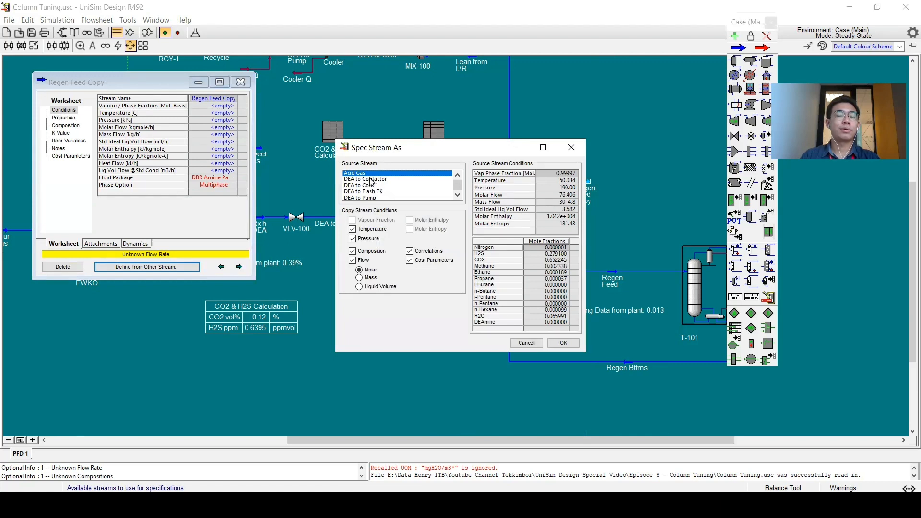
scroll(370, 179, "down", 3)
left_click(370, 179)
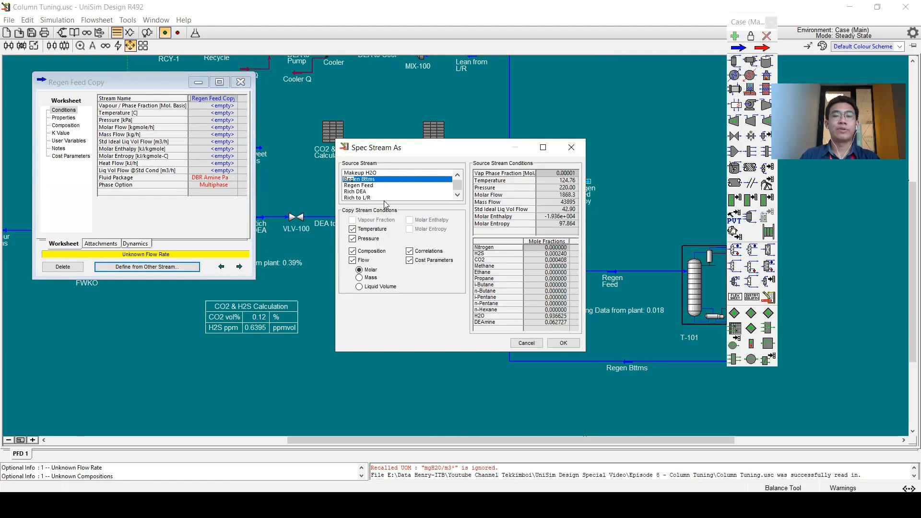
left_click(372, 190)
left_click(373, 185)
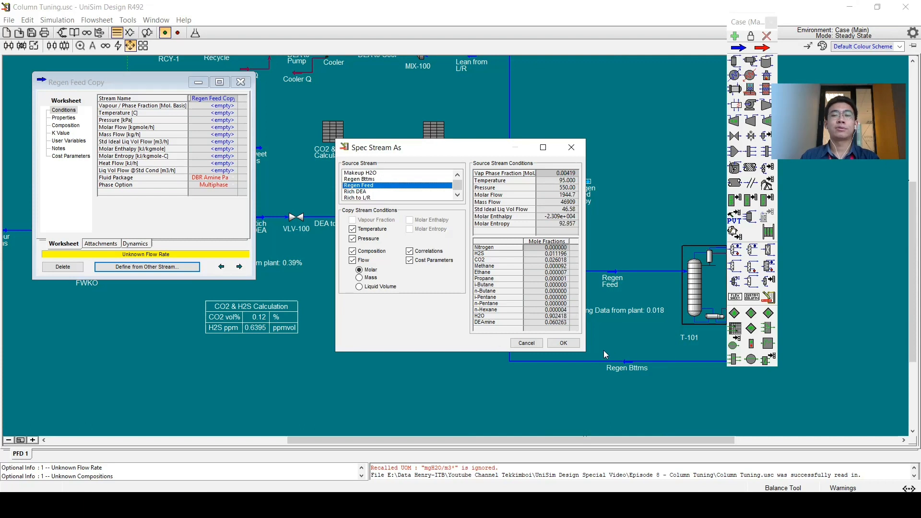
left_click(572, 345)
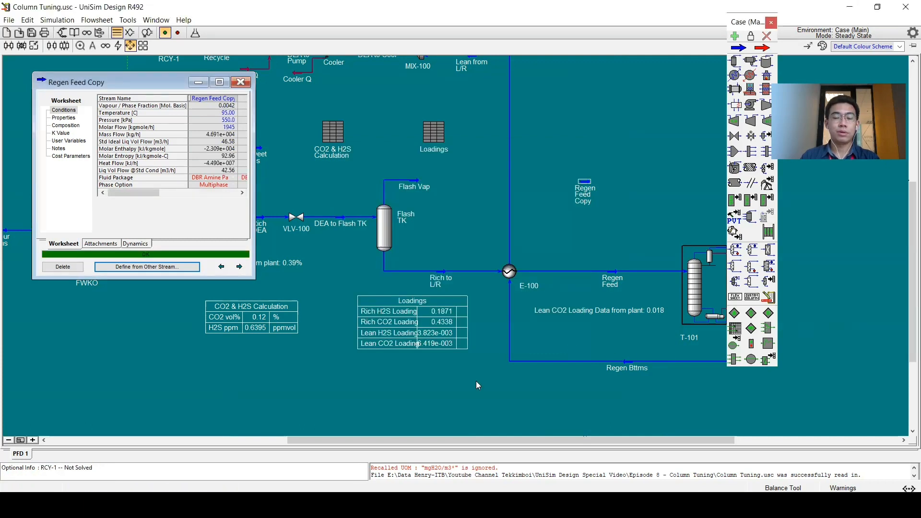
left_click(241, 82)
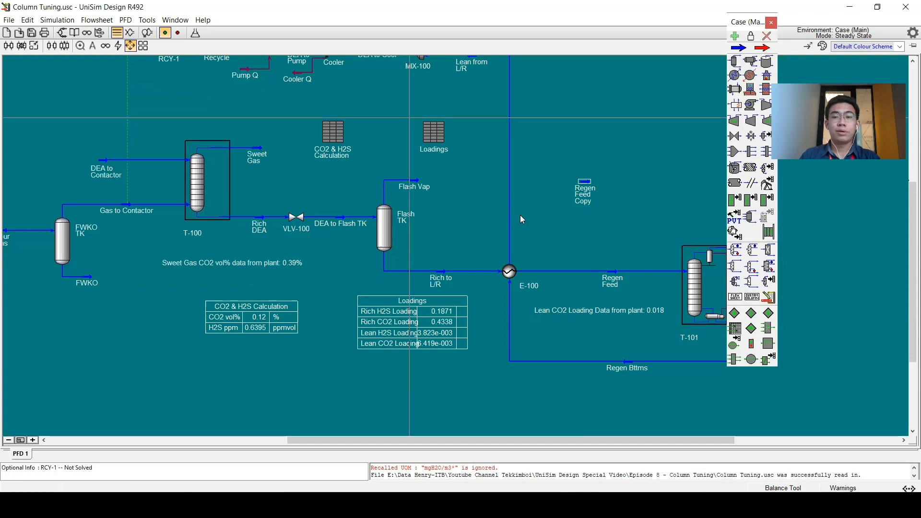
Replace the Regen Feed inlet of column T-101 with Regen Feed Copy and run the column.
double_click(692, 267)
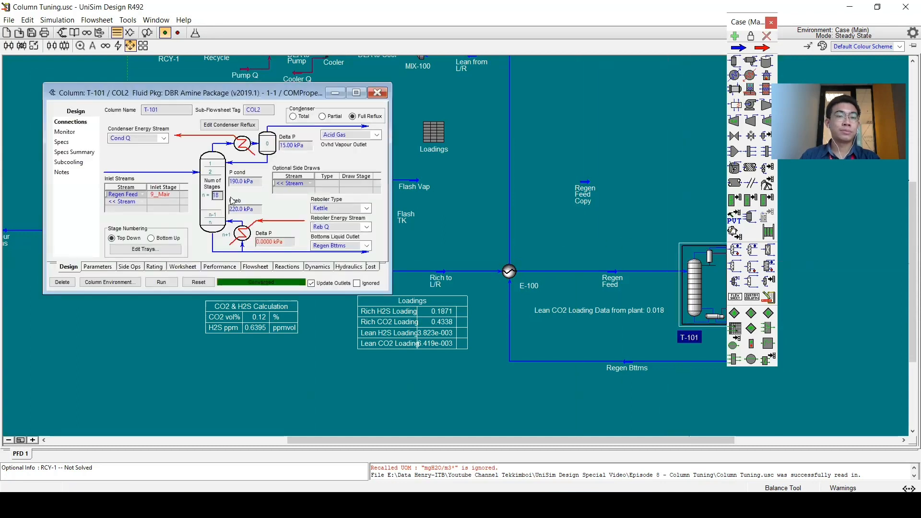
left_click(143, 195)
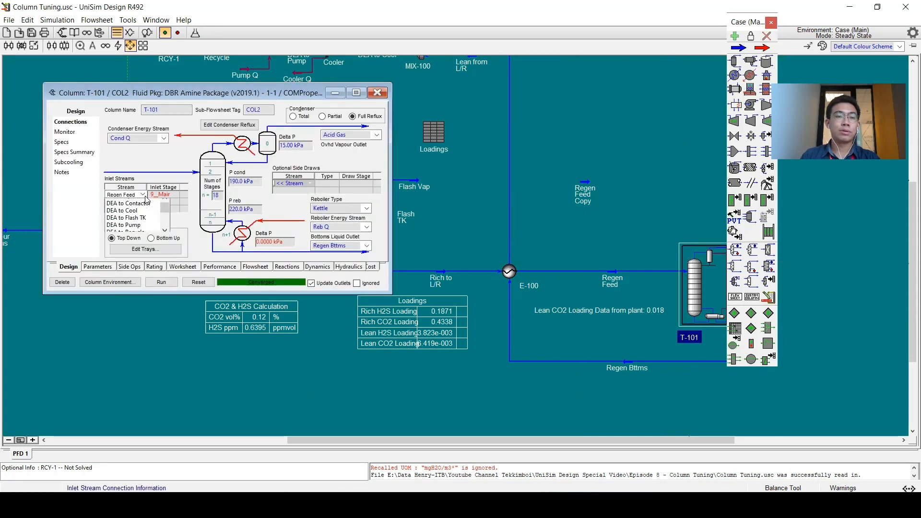
scroll(139, 217, "down", 5)
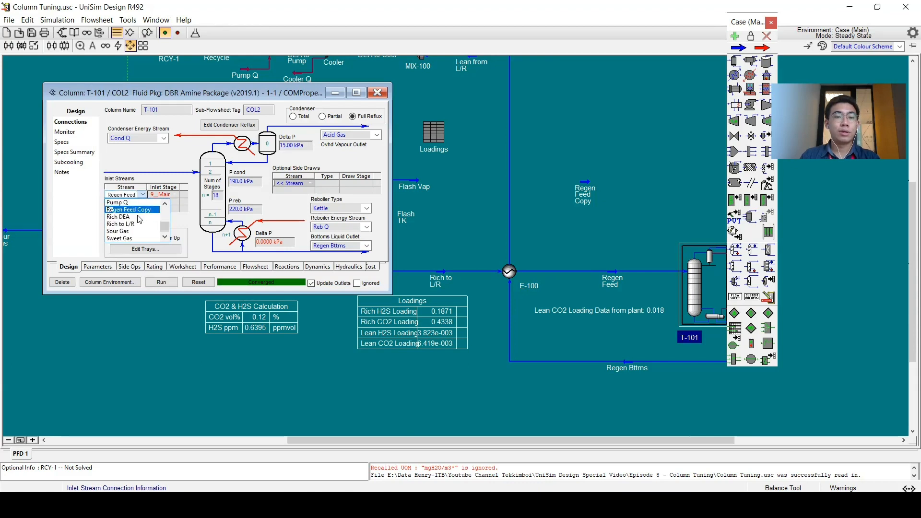
left_click(137, 210)
left_click(173, 284)
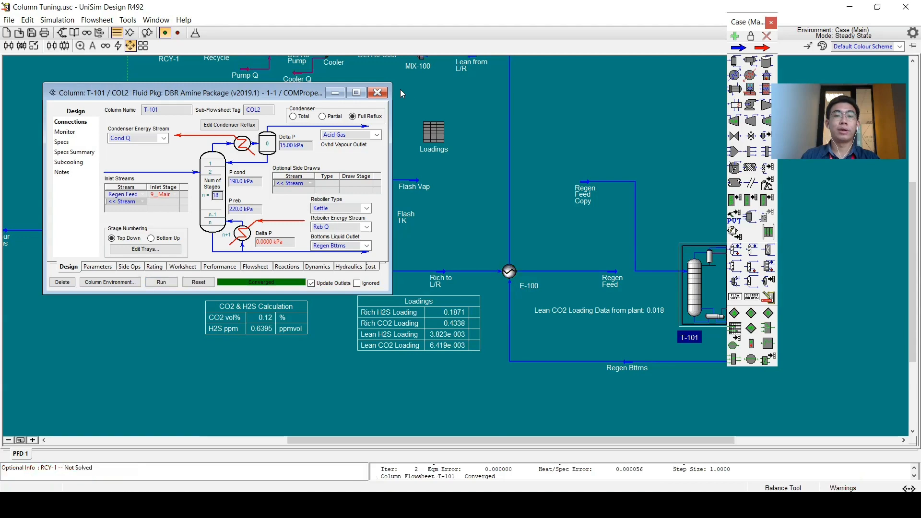
left_click(378, 92)
left_click_drag(400, 135, 335, 217)
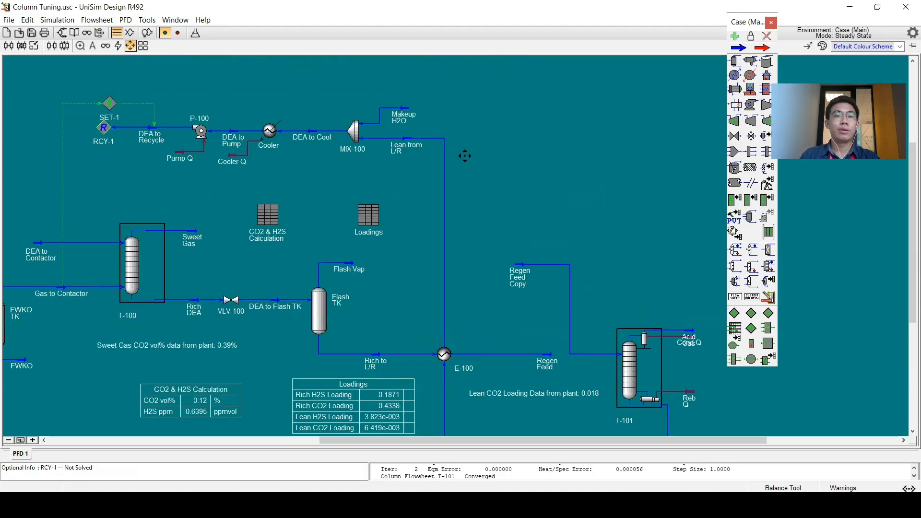
left_click_drag(465, 156, 465, 155)
scroll(451, 154, "down", 2)
left_click_drag(565, 149, 560, 144)
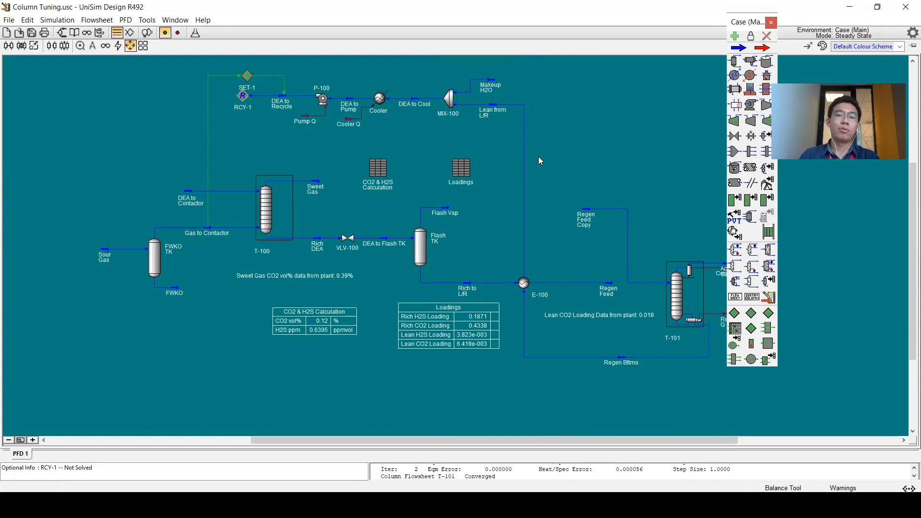
left_click(475, 383)
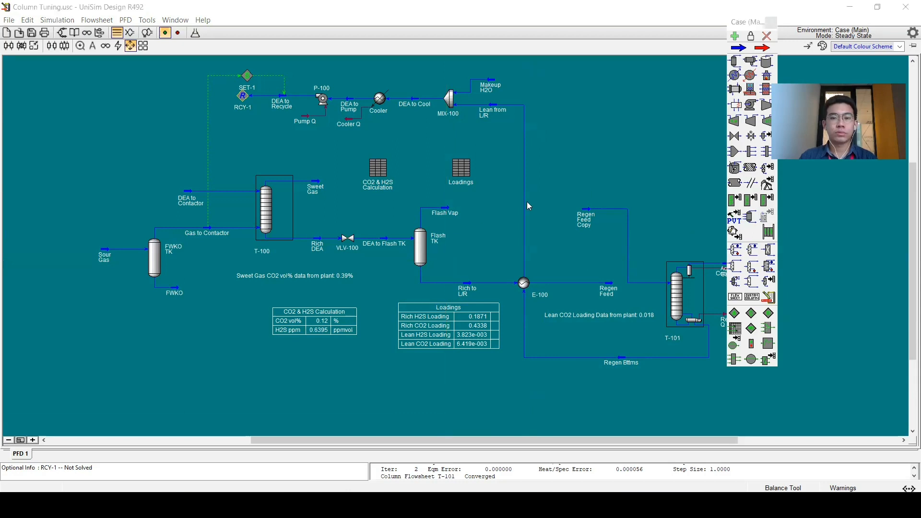
Open the DEA to Contactor stream's conditions and set its temperature to 36 °C.
left_click(583, 167)
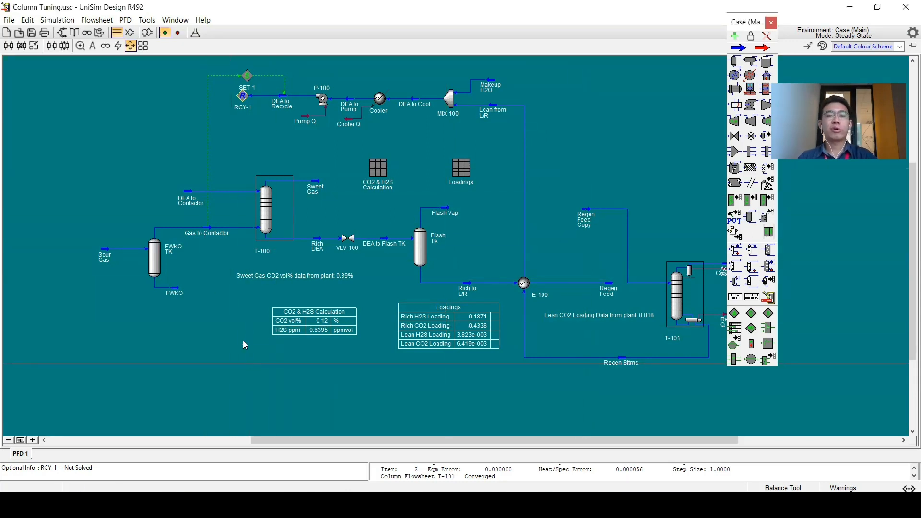
scroll(229, 321, "up", 2)
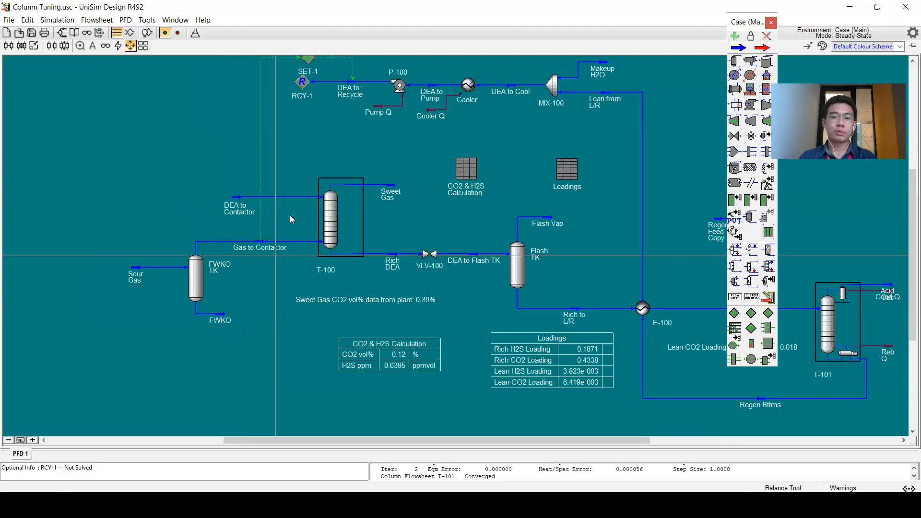
scroll(152, 202, "up", 4)
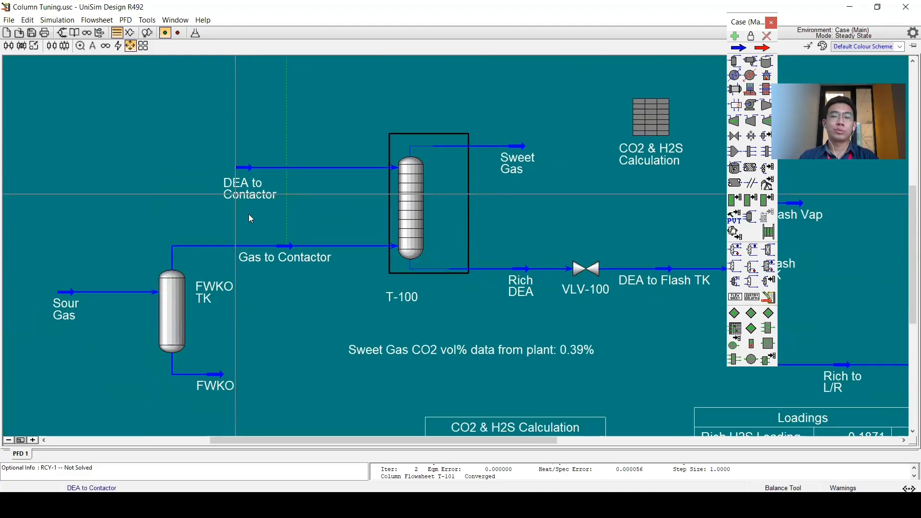
scroll(249, 217, "down", 2)
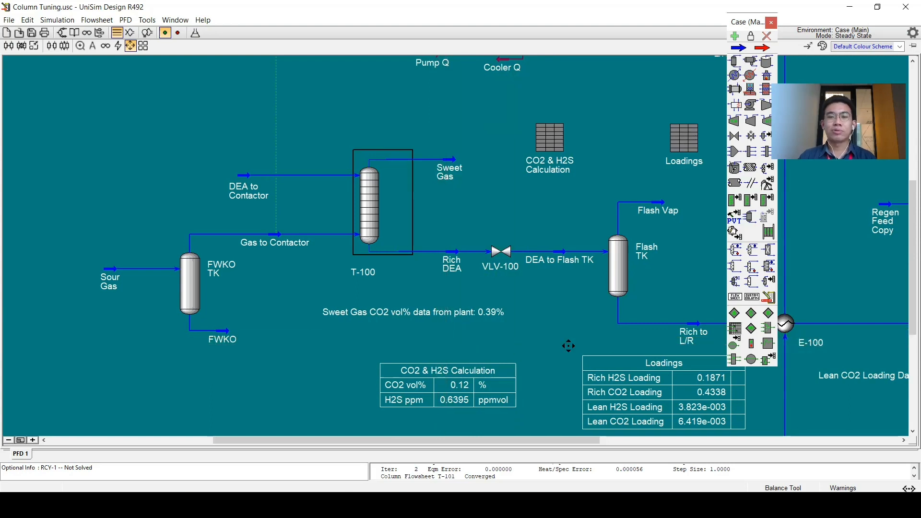
scroll(570, 347, "left", 3)
right_click(357, 178)
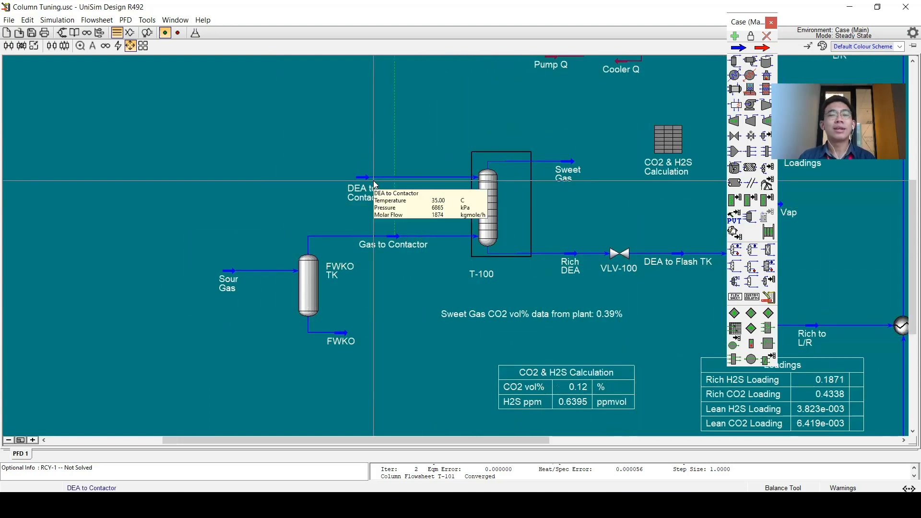
key("Escape")
double_click(363, 177)
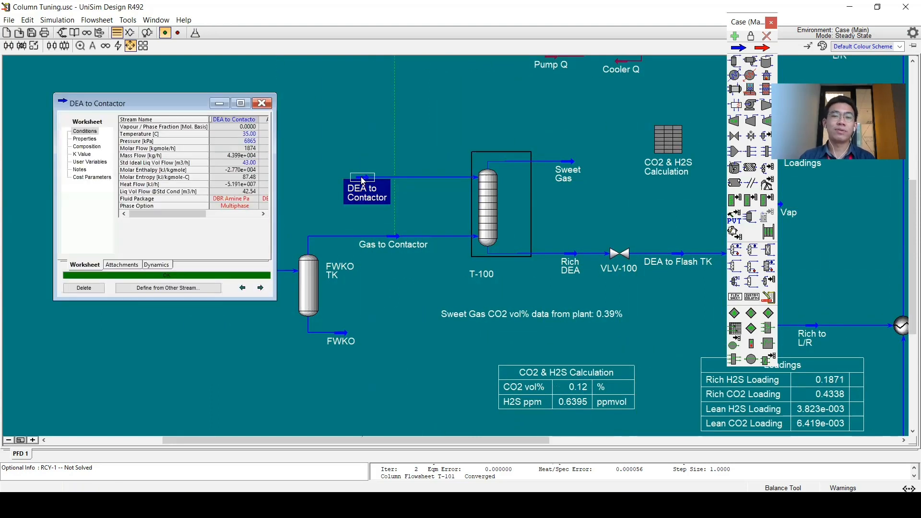
left_click(223, 134)
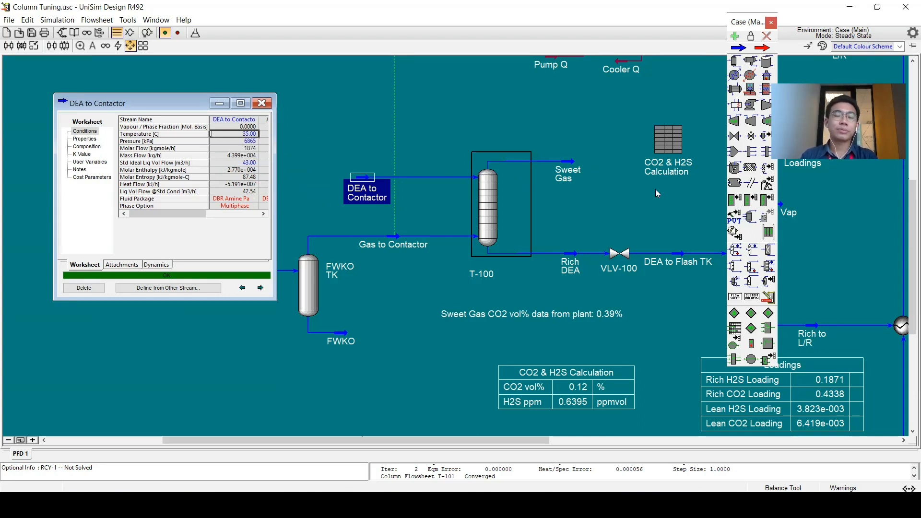
type("36")
key("Return")
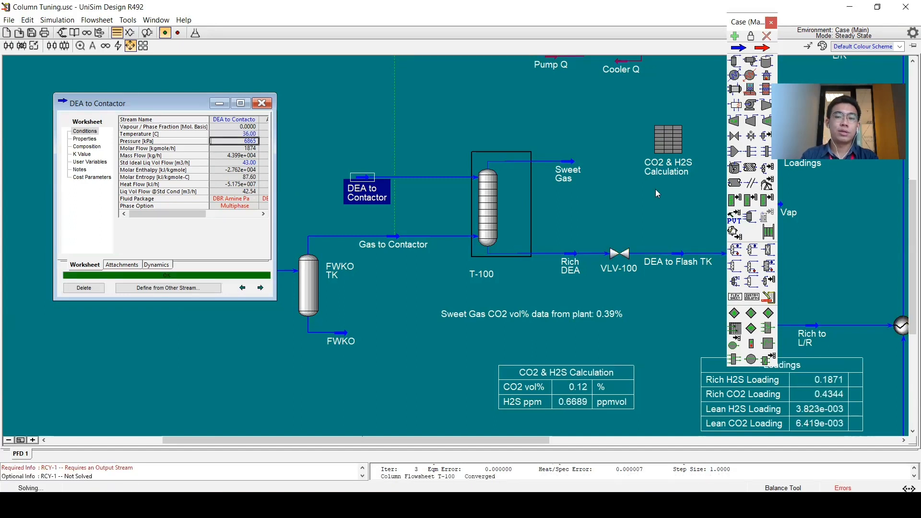
Open the Sour Gas stream feeding FWKO TK and set its temperature to 26 °C.
left_click(393, 245)
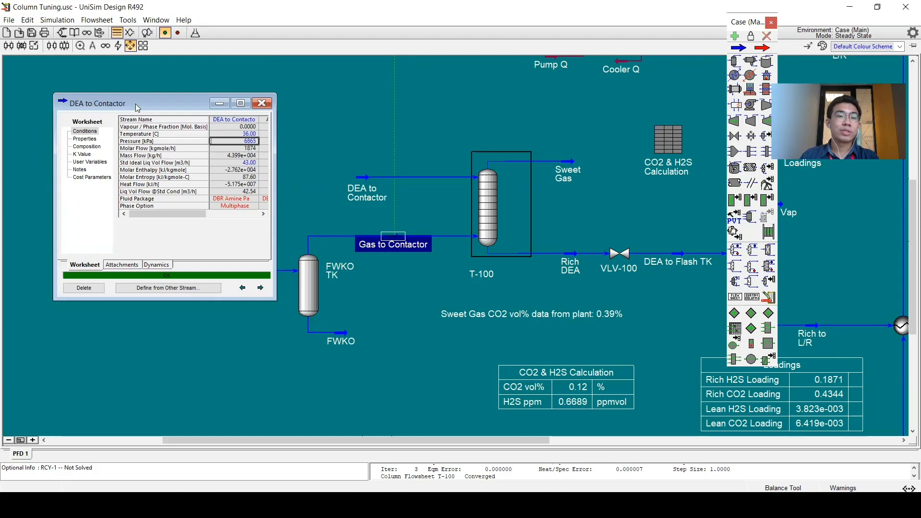
left_click_drag(136, 104, 443, 66)
left_click(221, 272)
double_click(221, 272)
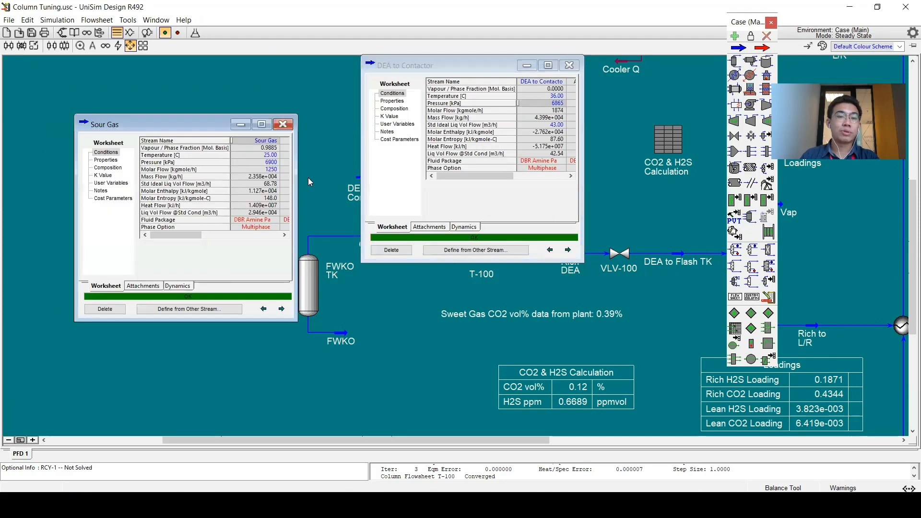
left_click(270, 155)
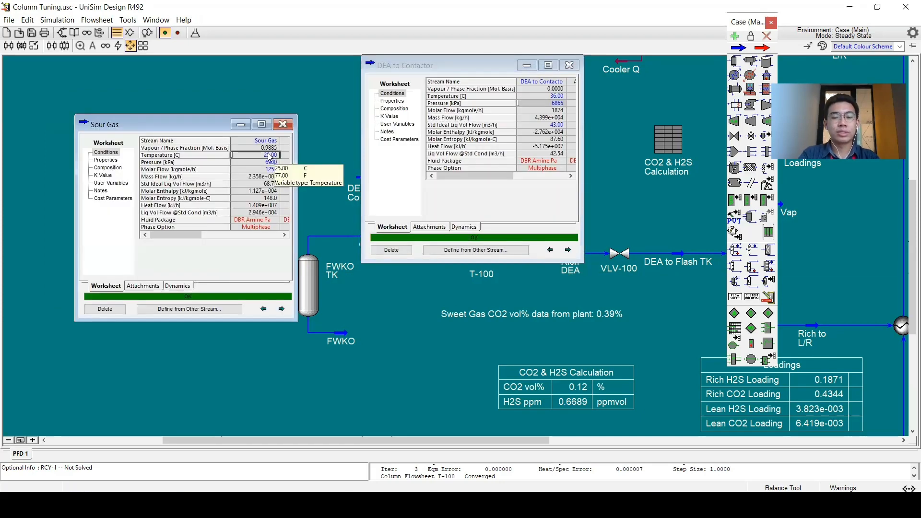
type("26")
key("Return")
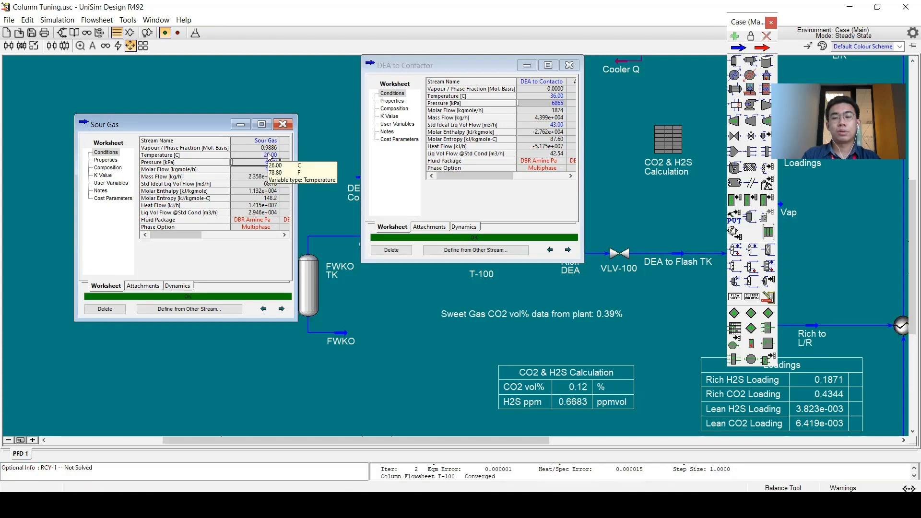
Restore the Sour Gas stream's original temperature and close its window.
left_click(269, 155)
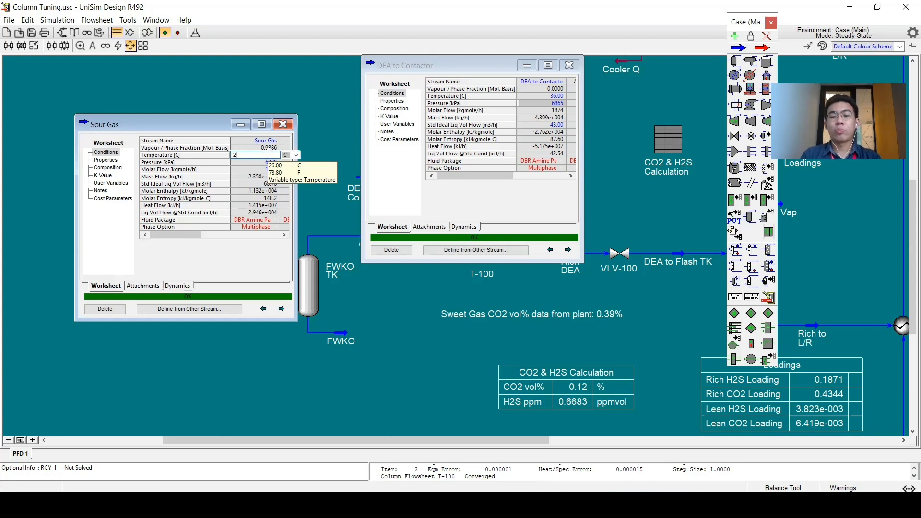
key("Return")
left_click(282, 124)
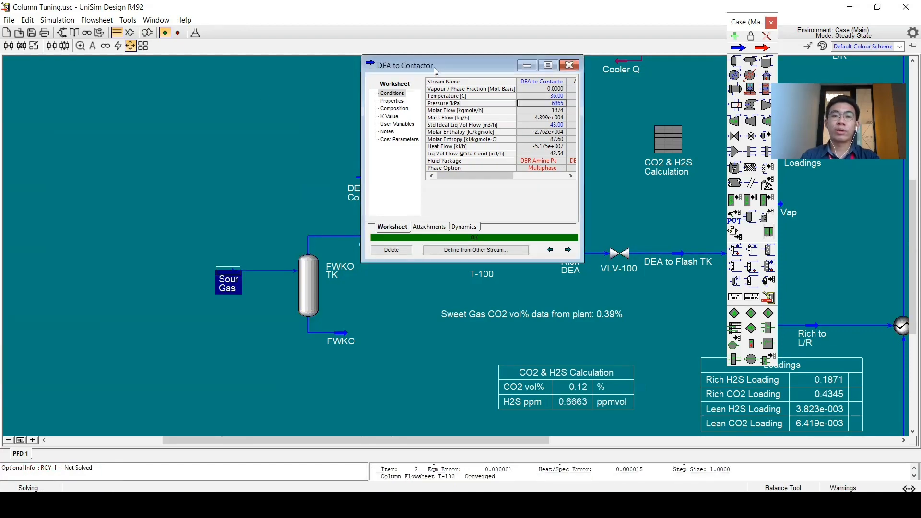
Set the DEA to Contactor stream's temperature to 45 °C.
left_click_drag(419, 67, 144, 97)
left_click(266, 126)
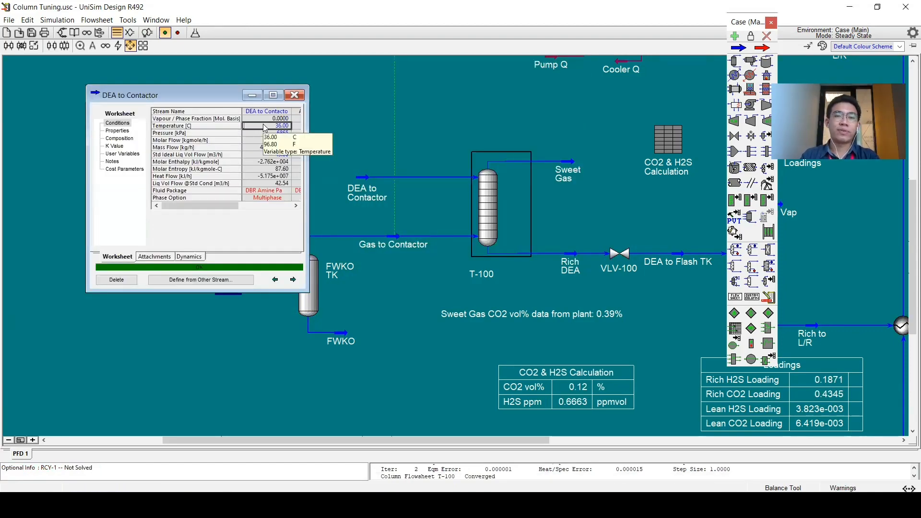
type("45")
key("Return")
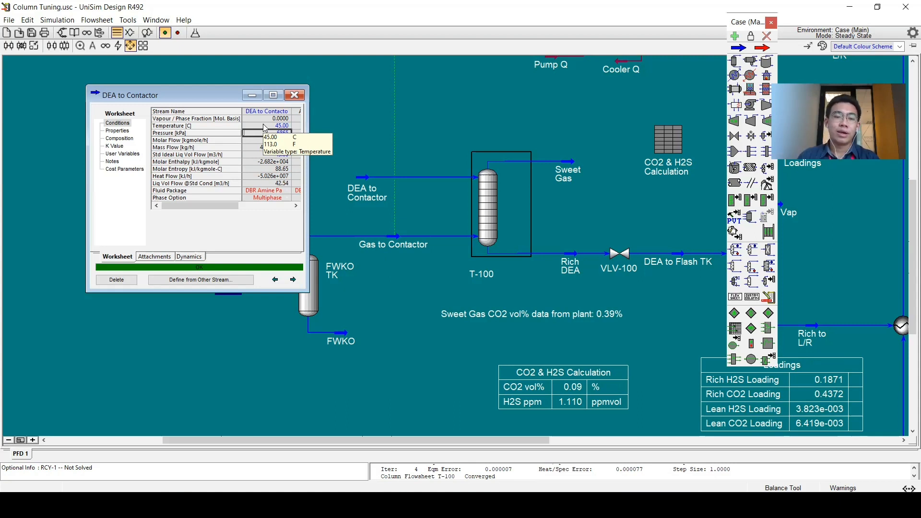
Return the DEA to Contactor stream's temperature to 35 °C.
left_click(269, 126)
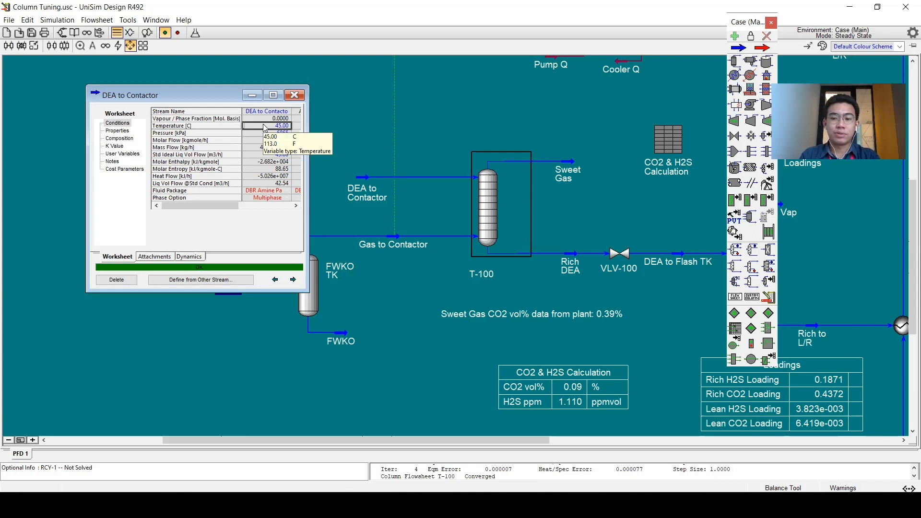
type("35")
key("Return")
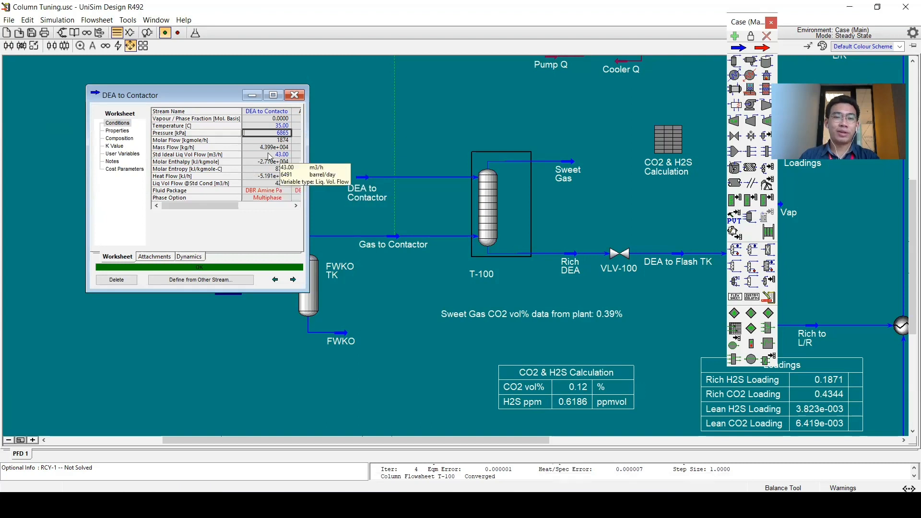
Set the DEA to Contactor stream's standard ideal liquid volume flow to 40 m3/h.
left_click(217, 156)
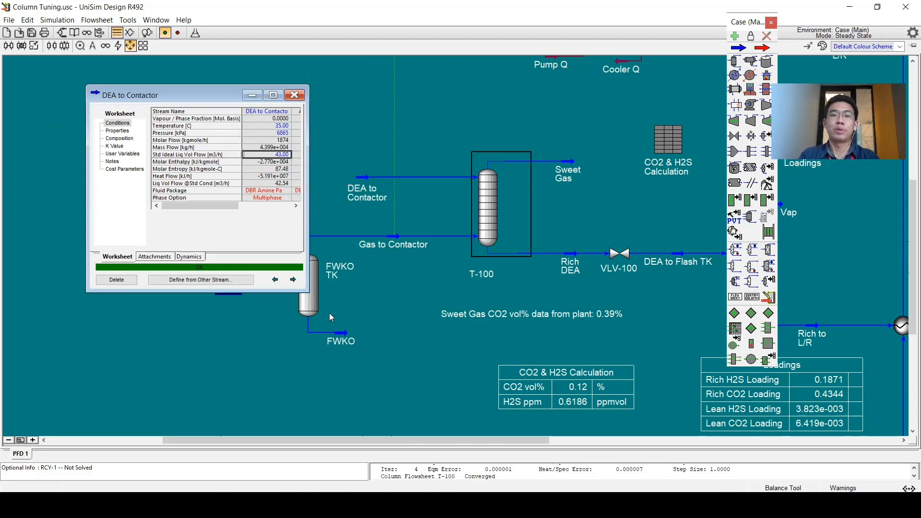
type("40")
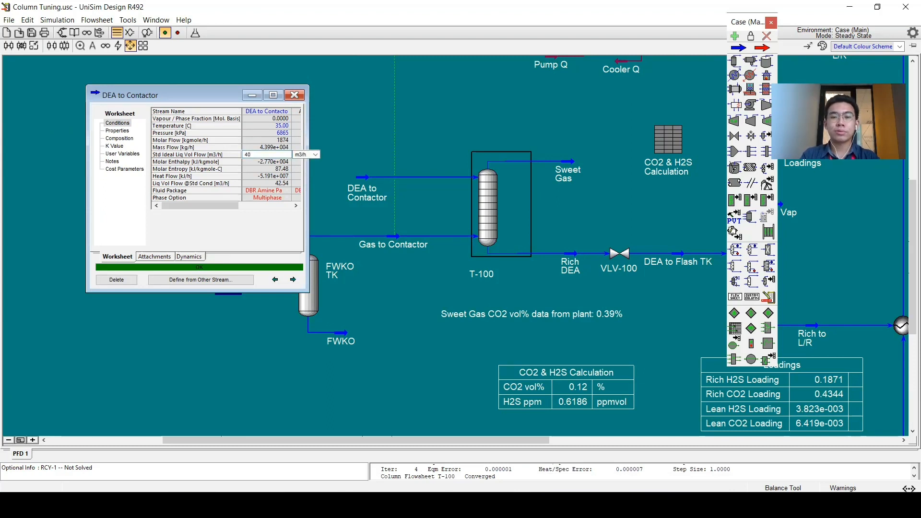
key("Return")
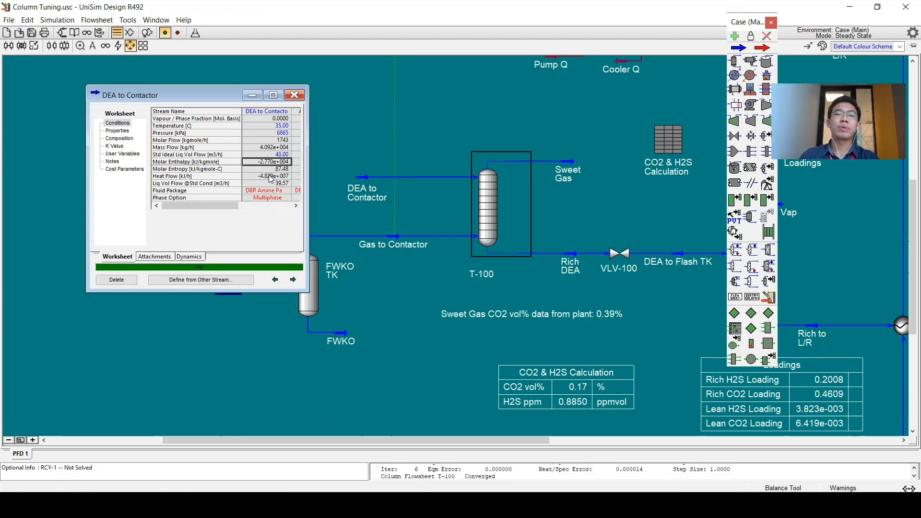
Return the DEA to Contactor stream's standard ideal liquid volume flow to 43 m3/h and close the stream window.
mouse_move(270, 178)
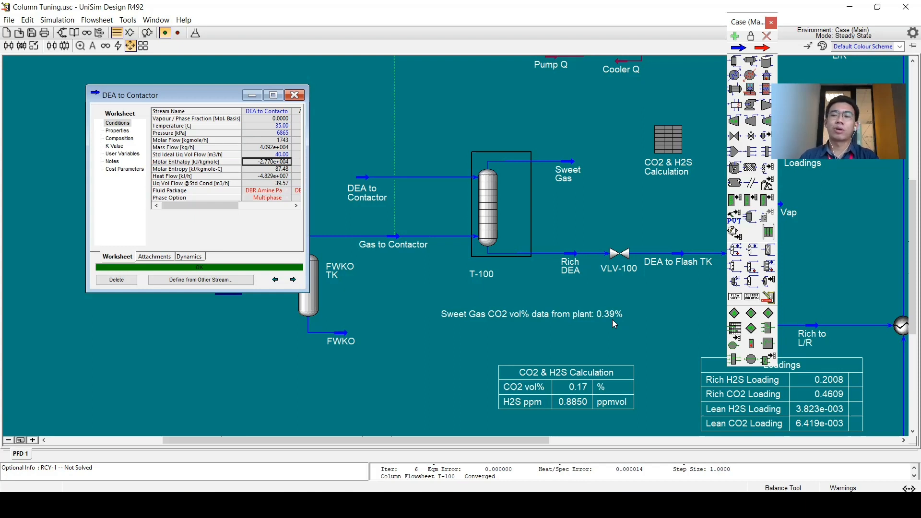
left_click(283, 155)
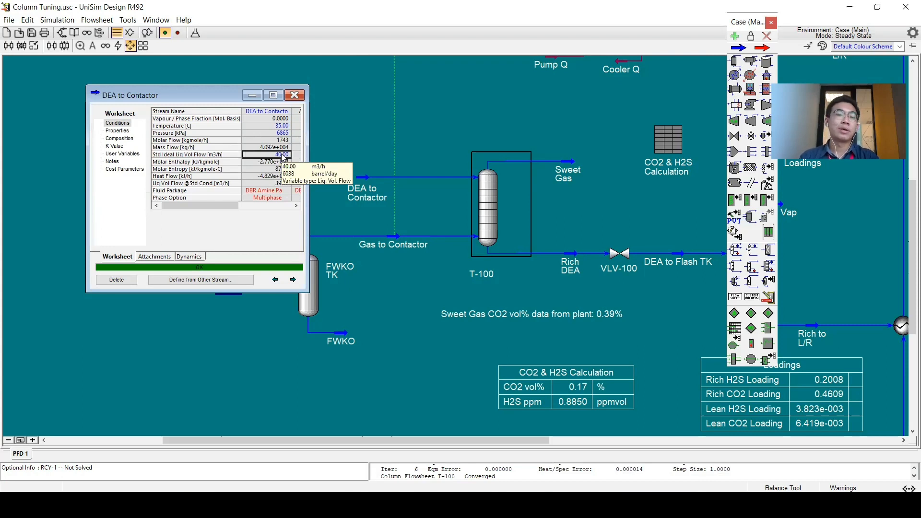
type("43")
key("Return")
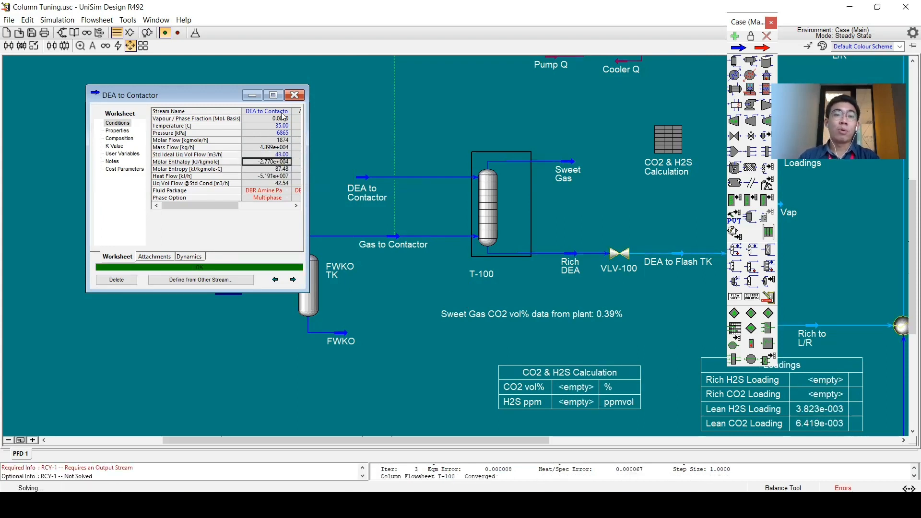
left_click(294, 95)
Open contactor T-100 and examine its component efficiencies, stage connections and amine tray section dimensions.
double_click(476, 208)
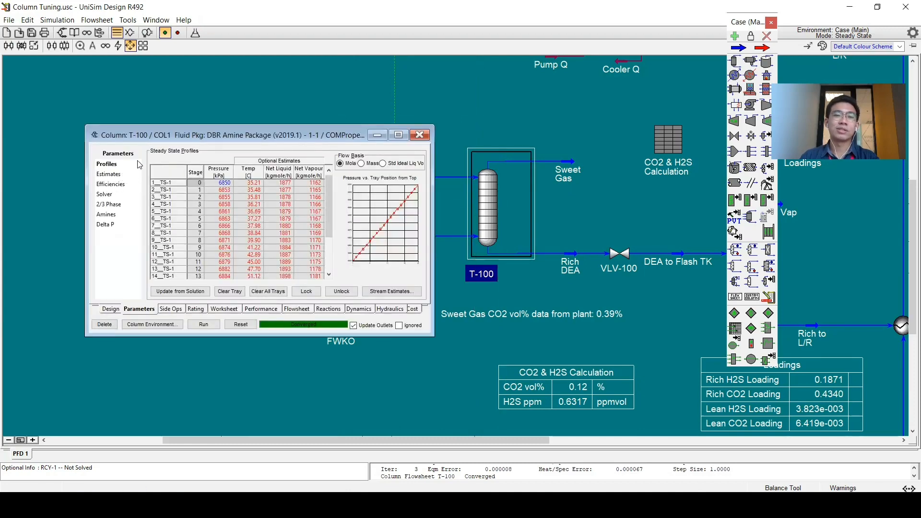
left_click_drag(150, 135, 140, 102)
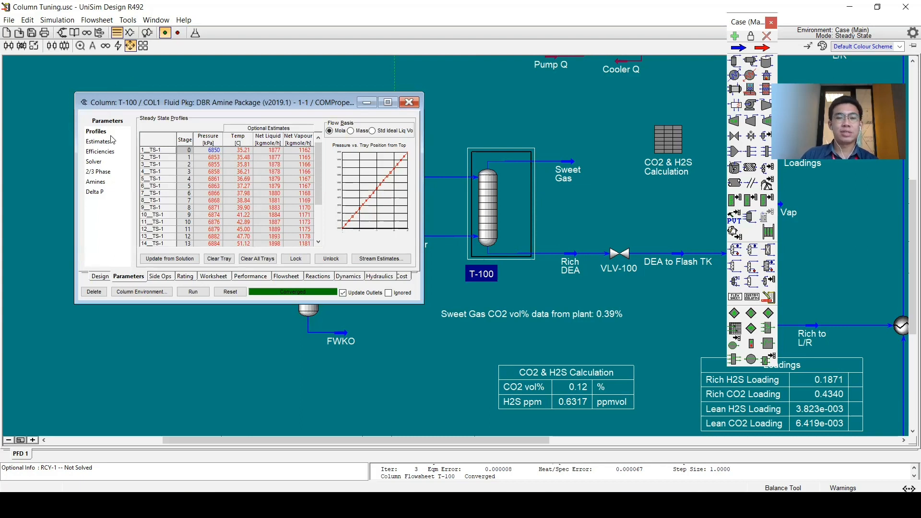
left_click(103, 153)
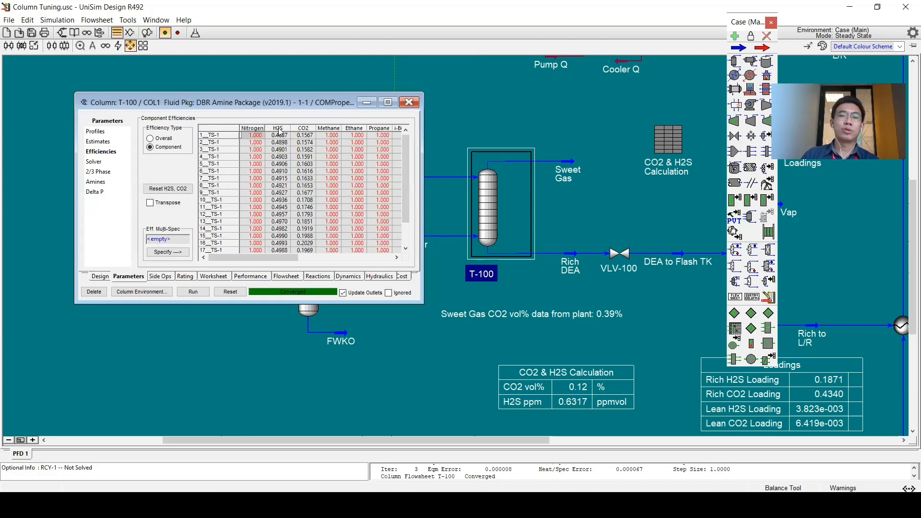
left_click(304, 130)
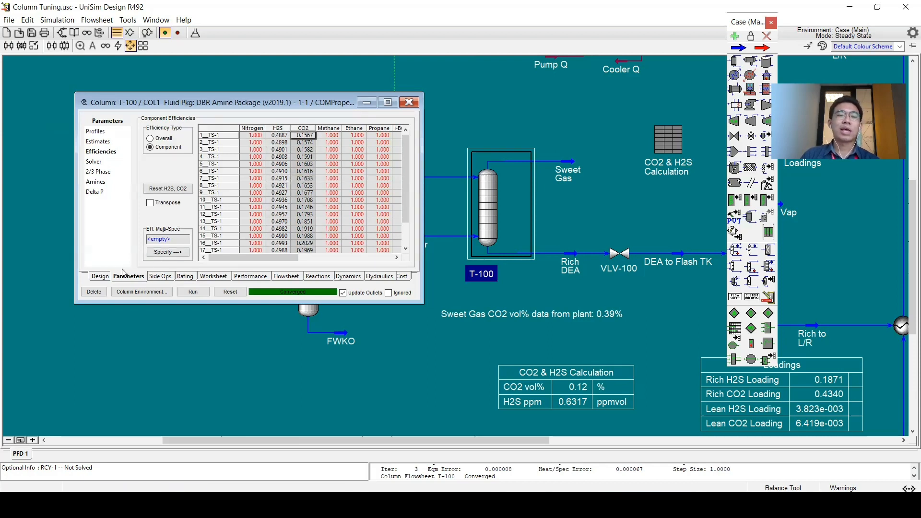
left_click(102, 277)
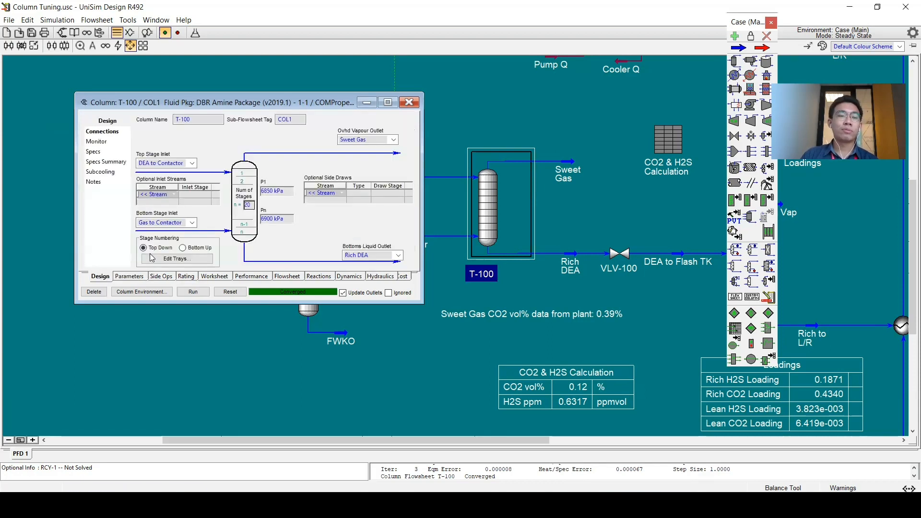
left_click(132, 277)
left_click(98, 183)
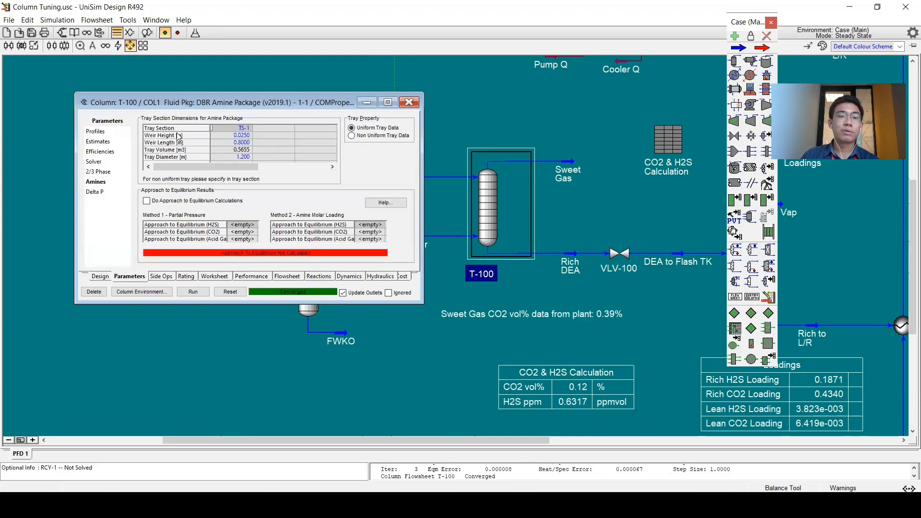
left_click(217, 128)
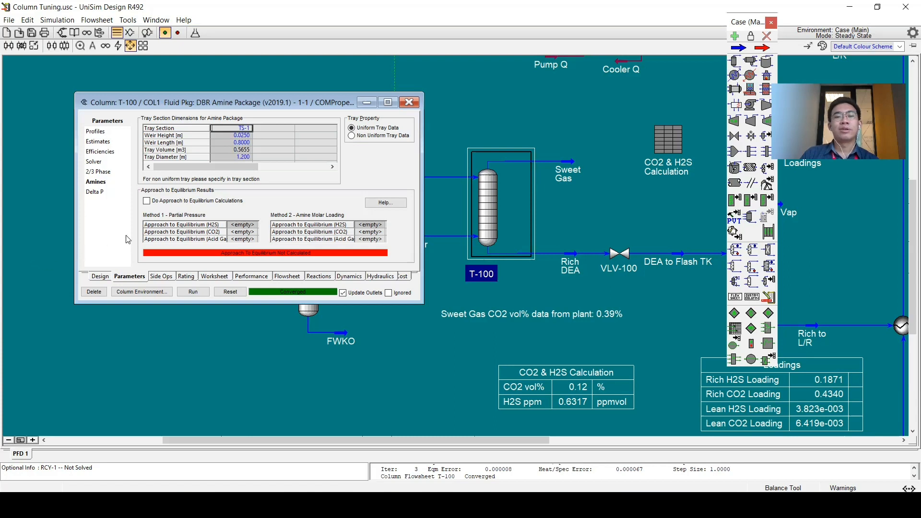
Examine the stage-by-stage CO2 component efficiencies of contactor T-100.
left_click(101, 152)
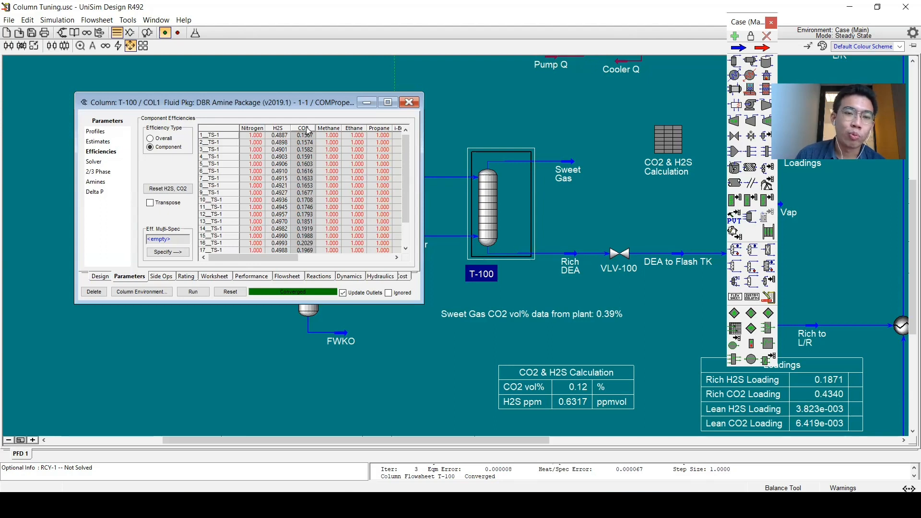
left_click(322, 195)
scroll(320, 196, "down", 2)
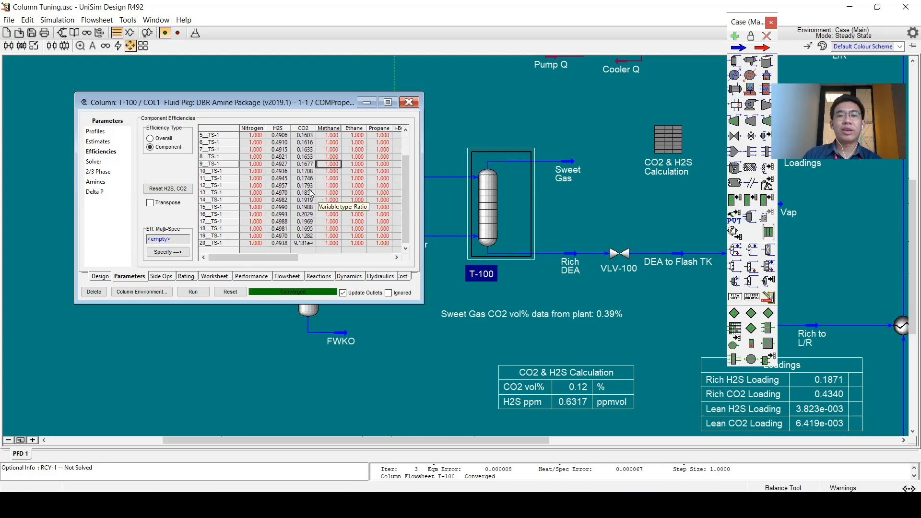
scroll(314, 195, "up", 2)
left_click(301, 129)
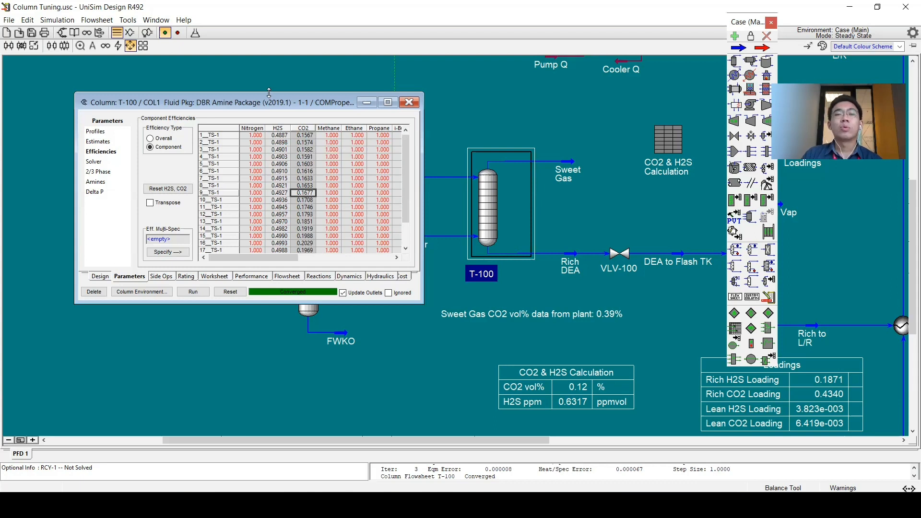
left_click_drag(265, 103, 223, 102)
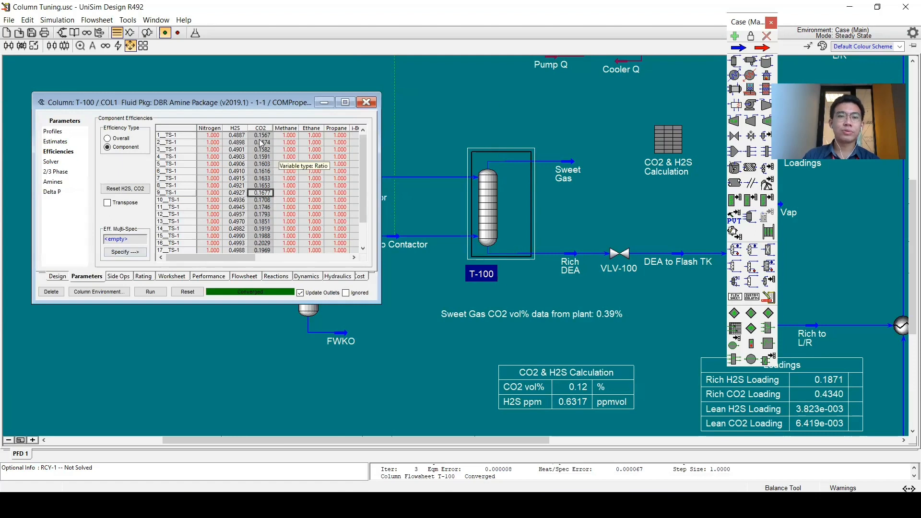
Reset the H2S and CO2 component efficiencies of contactor T-100 and select the CO2 efficiencies of all stages.
key("Left")
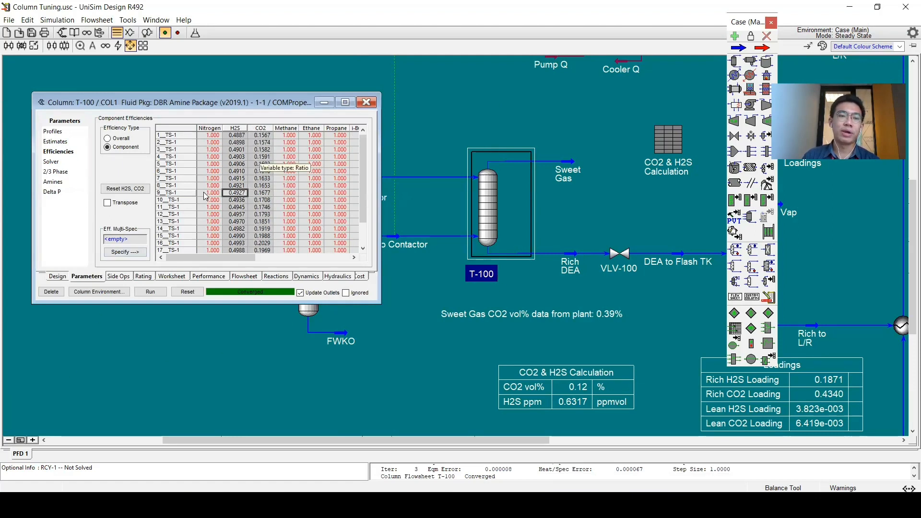
left_click(245, 186)
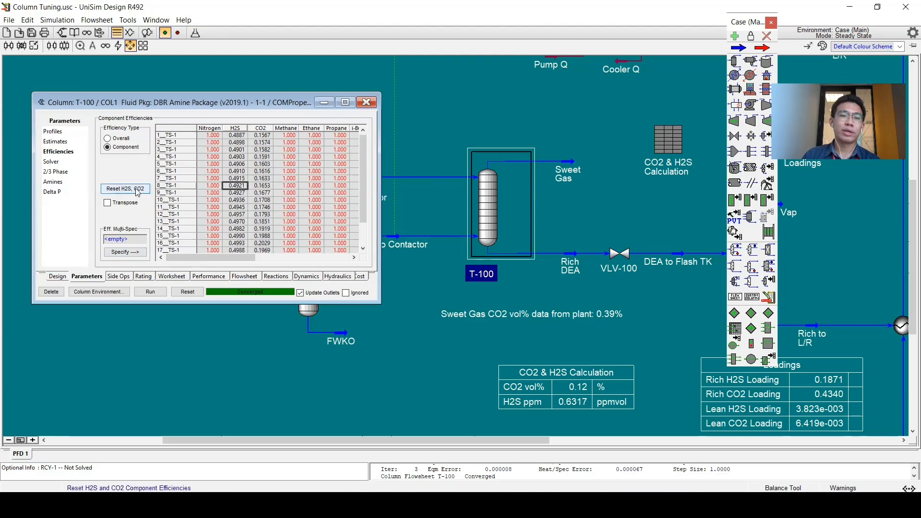
left_click(137, 192)
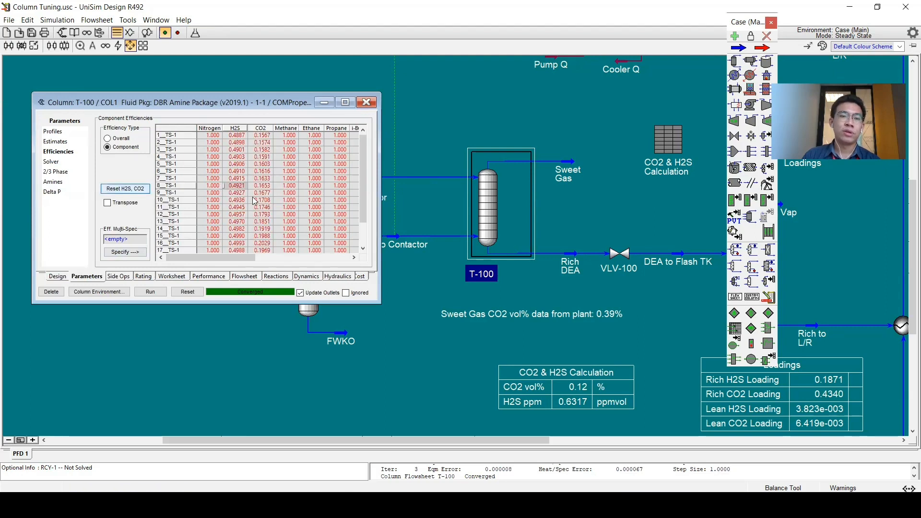
left_click(259, 132)
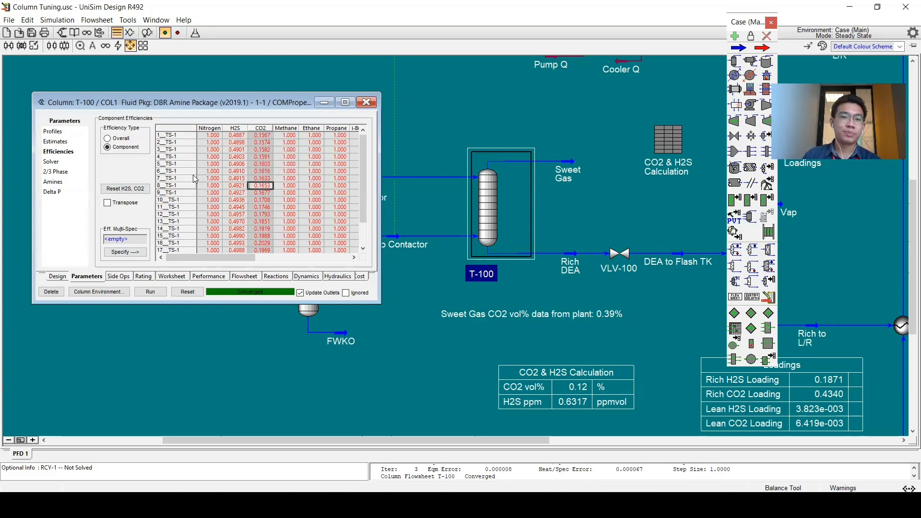
scroll(271, 154, "down", 1)
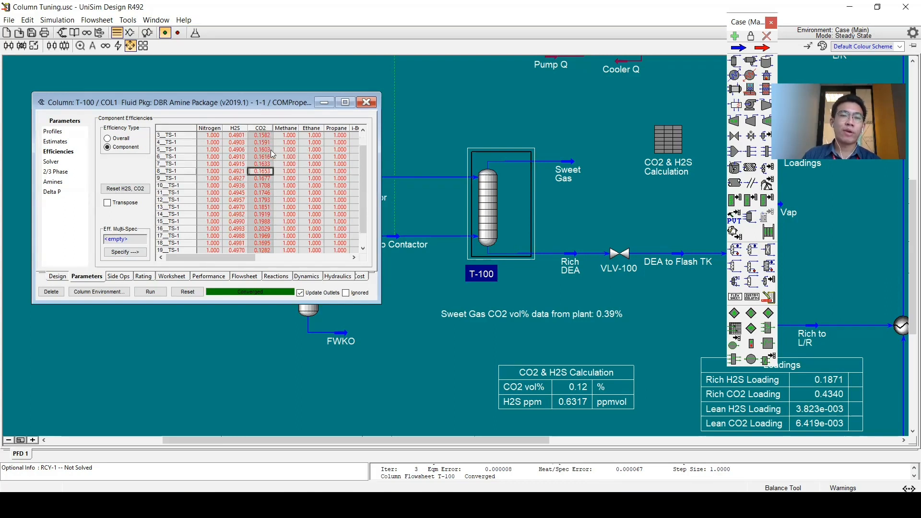
scroll(271, 153, "up", 2)
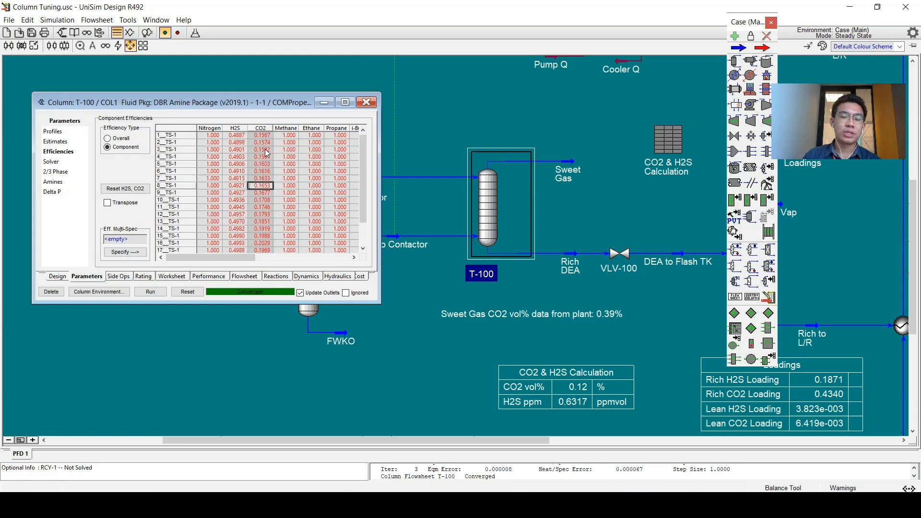
scroll(267, 152, "down", 2)
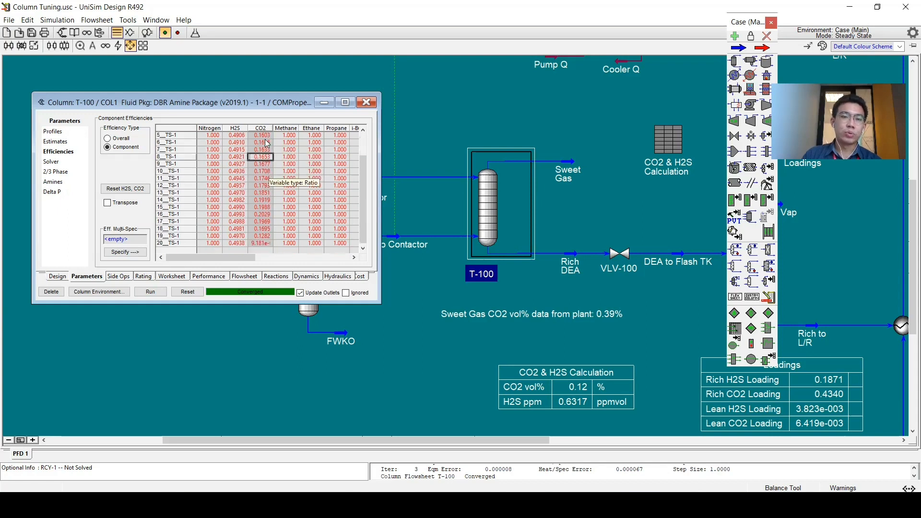
scroll(267, 143, "up", 2)
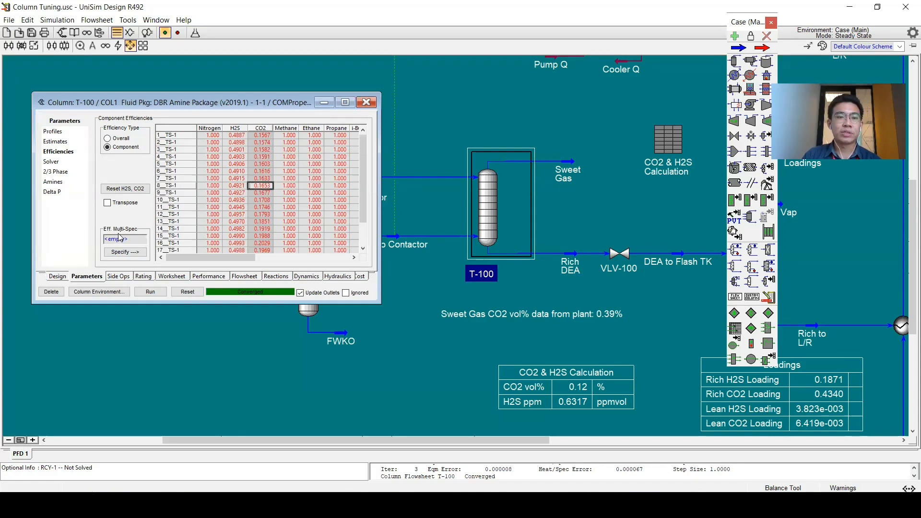
Specify a CO2 efficiency of 0.14 for all stages of T-100 and run the column.
left_click(135, 239)
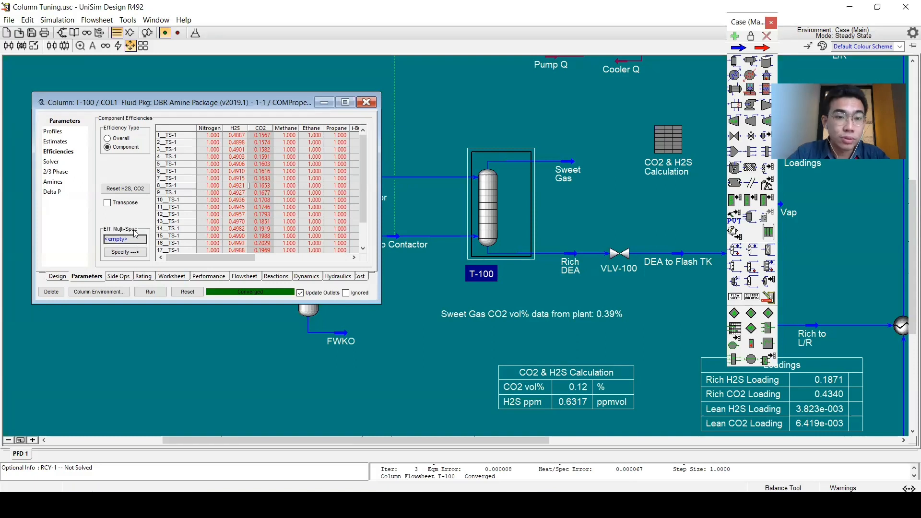
type("0")
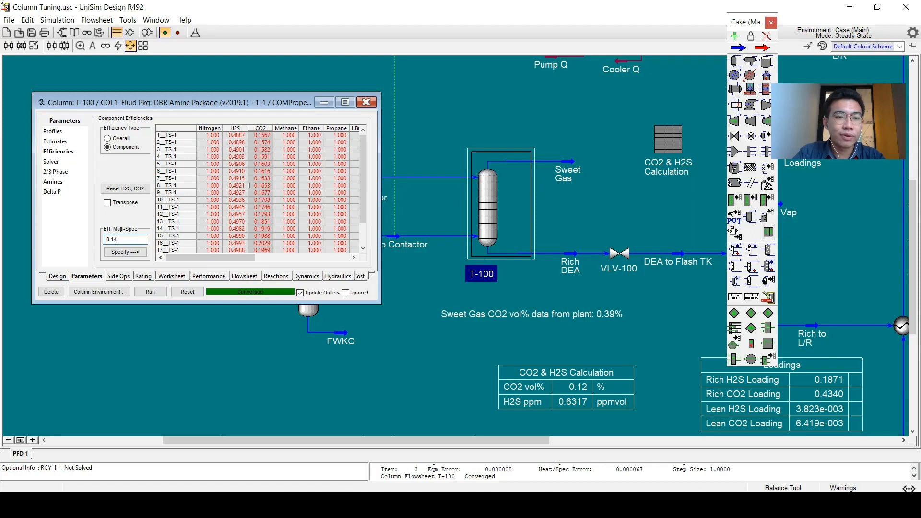
type(".14")
key("Return")
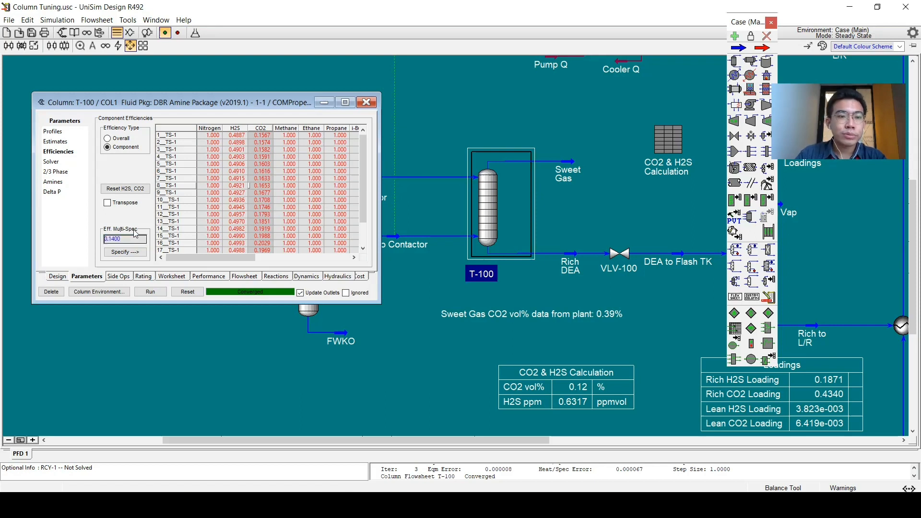
left_click(128, 254)
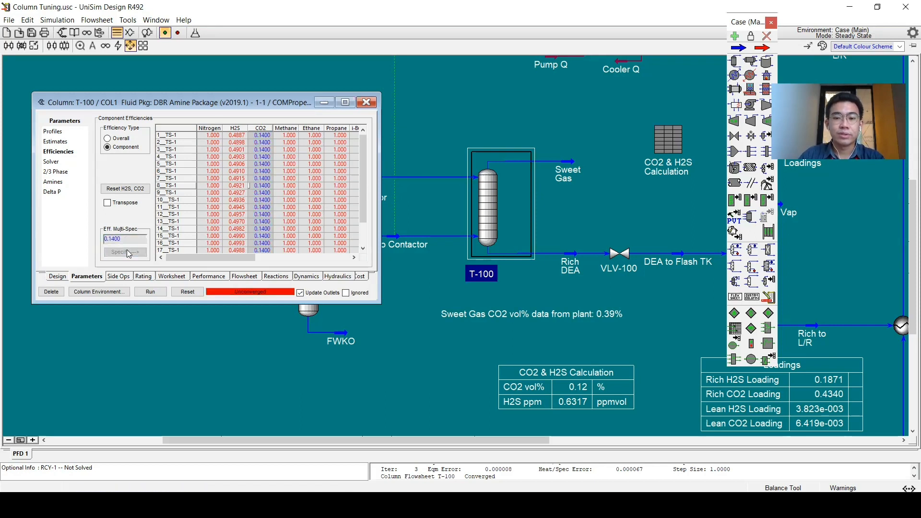
left_click(152, 292)
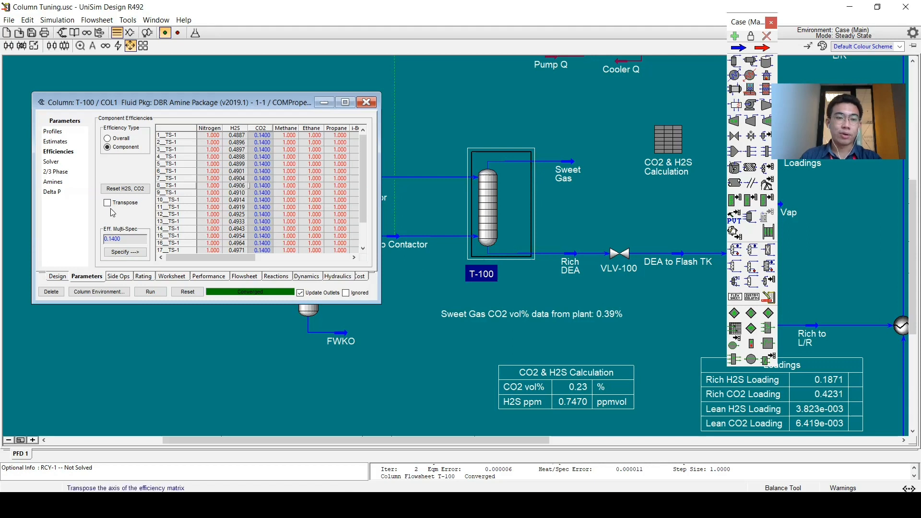
Lower the CO2 efficiency of all T-100 stages to 0.13 and rerun the column.
left_click(140, 238)
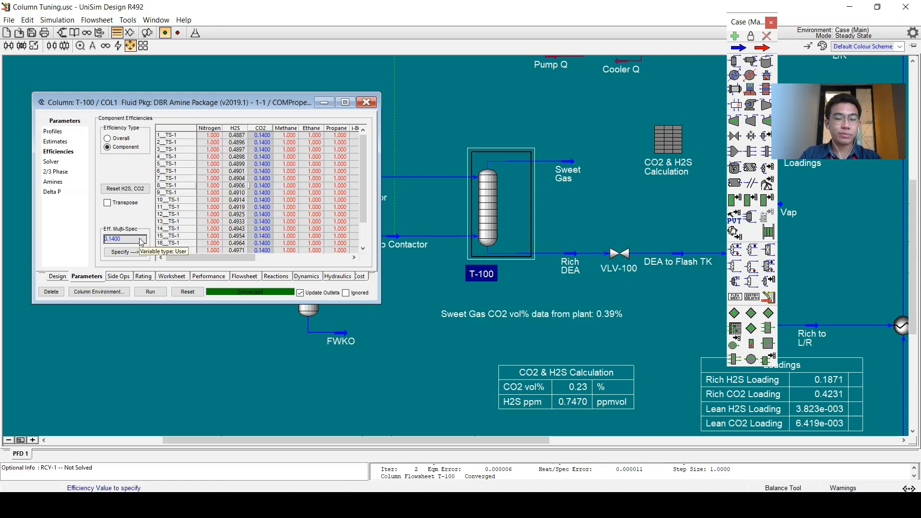
type("0.13")
key("Return")
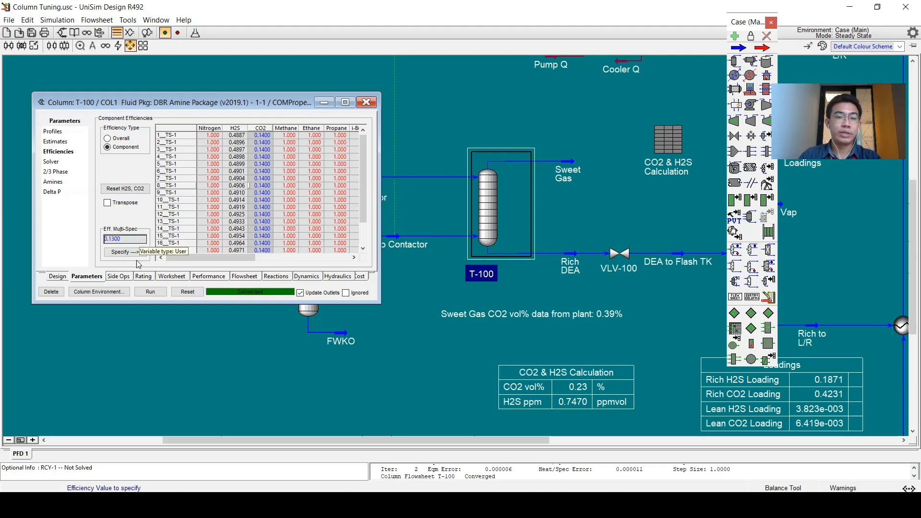
left_click(130, 253)
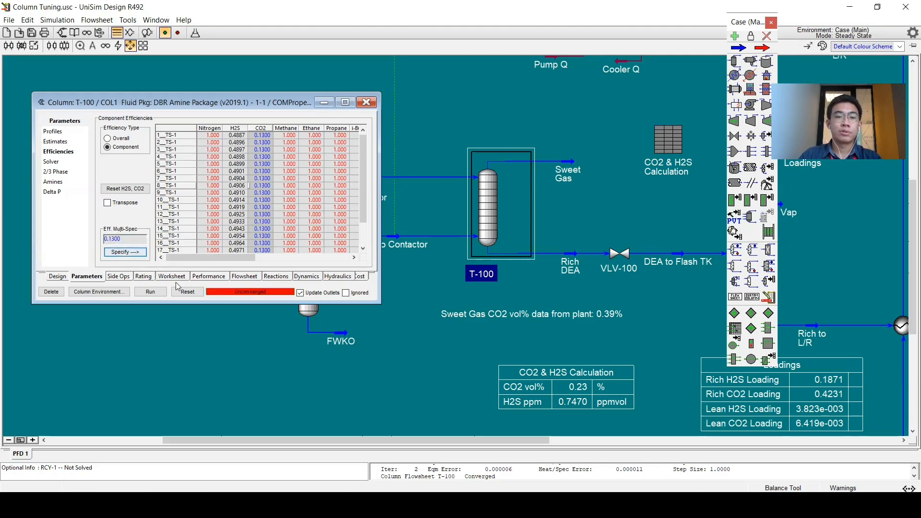
left_click(150, 292)
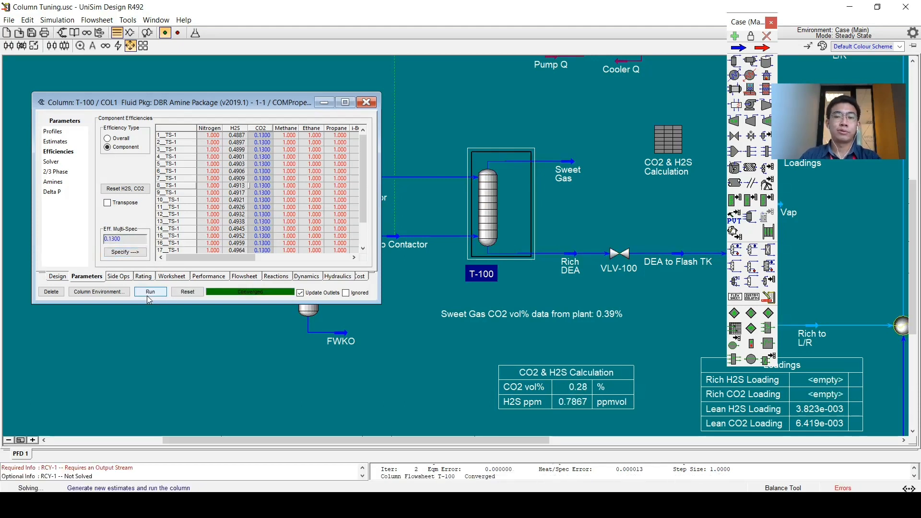
Apply a CO2 efficiency of 0.12 to every T-100 stage and solve the column again.
left_click(112, 239)
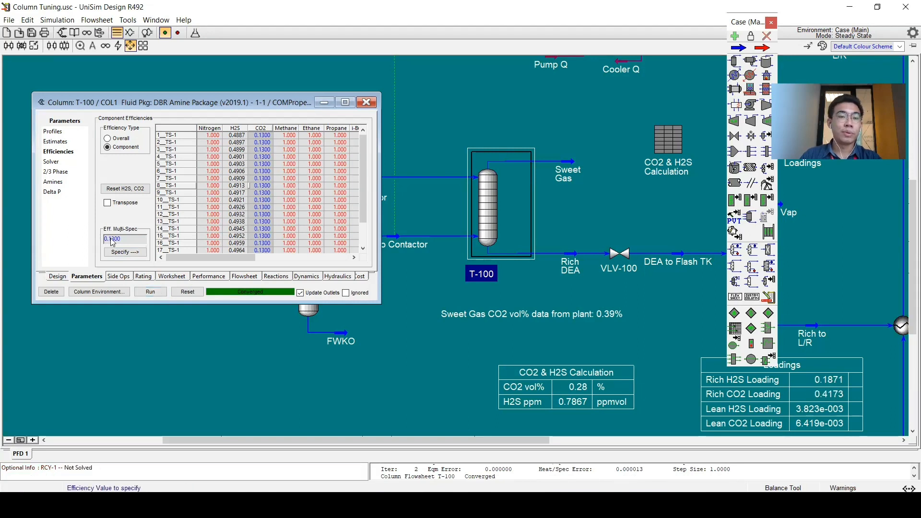
type("0")
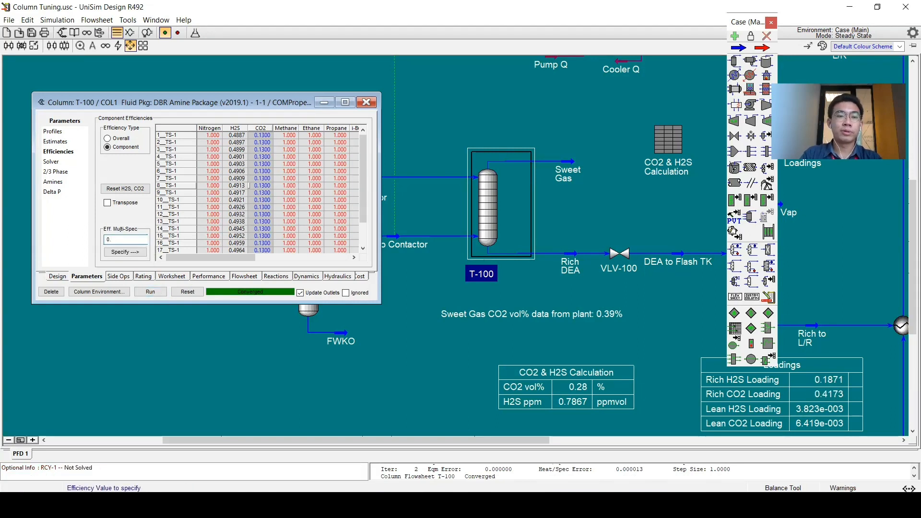
type(".12")
left_click(126, 253)
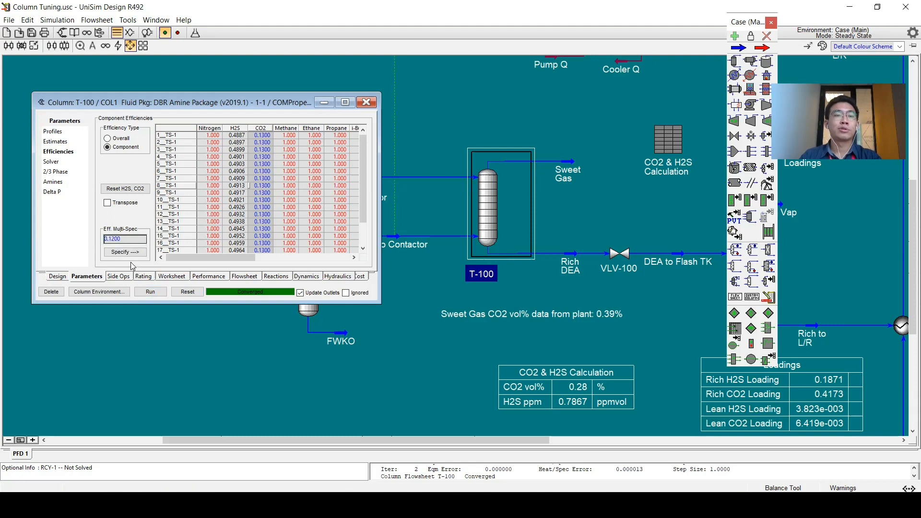
left_click(148, 293)
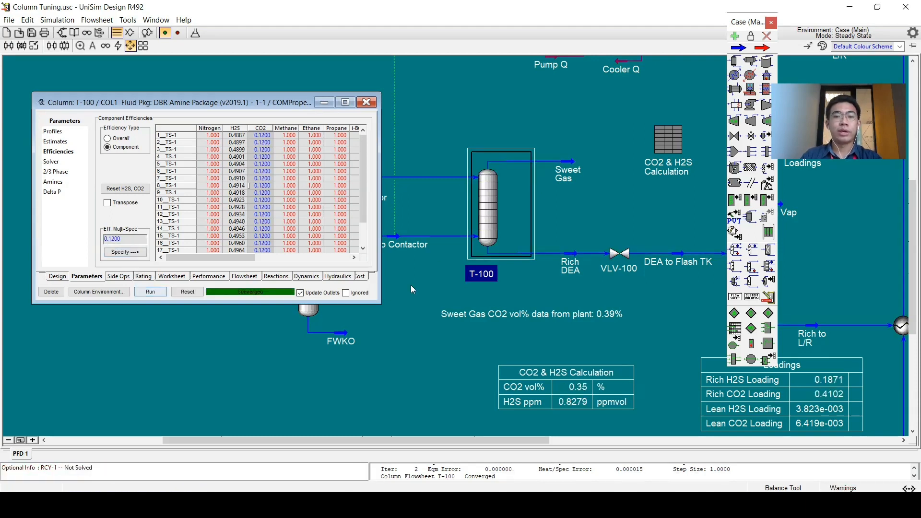
Try to rerun T-100 with a multi-stage CO2 efficiency value of 0.117.
left_click(139, 242)
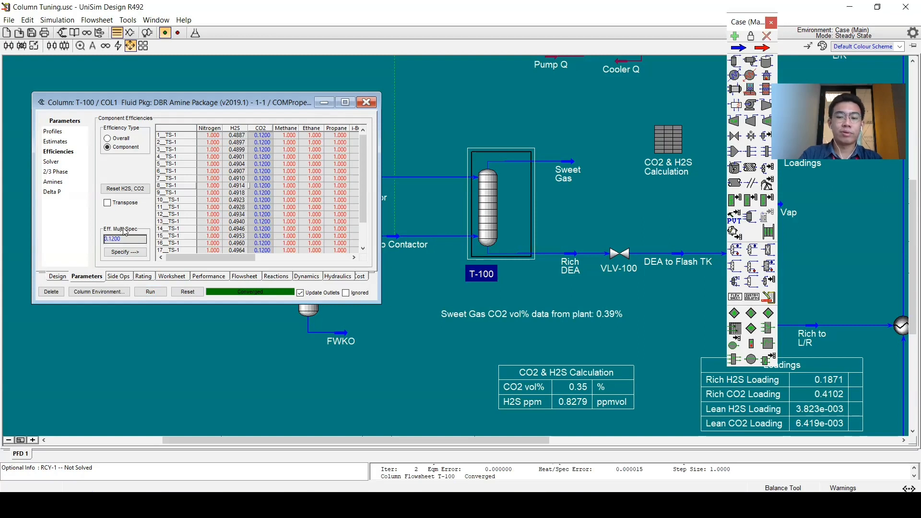
type("0.")
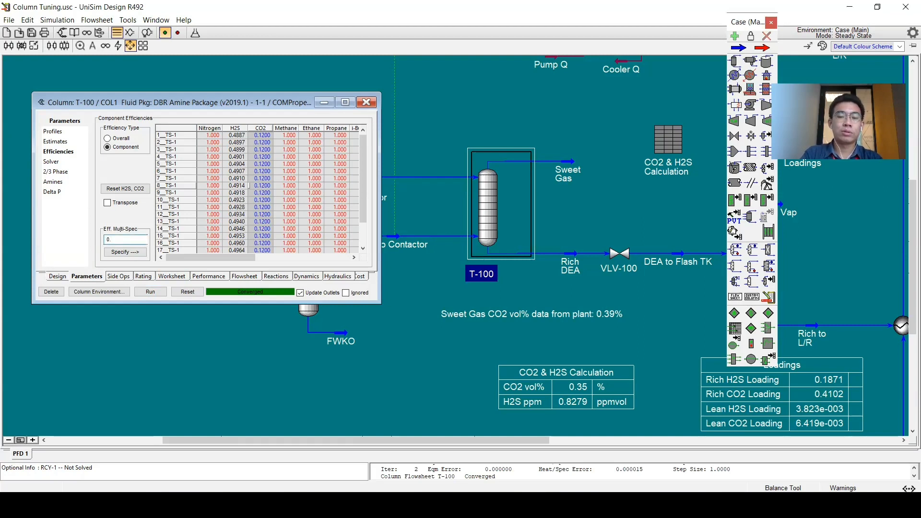
type("117")
key("Return")
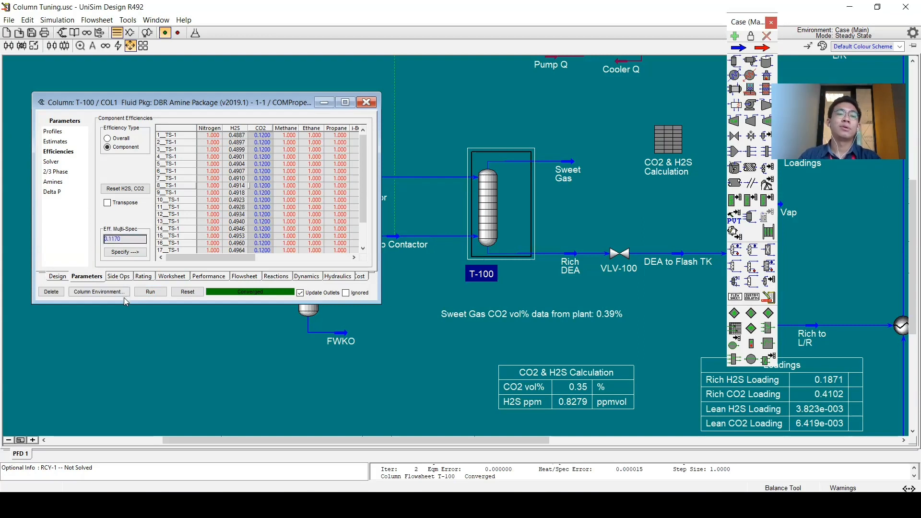
left_click(151, 293)
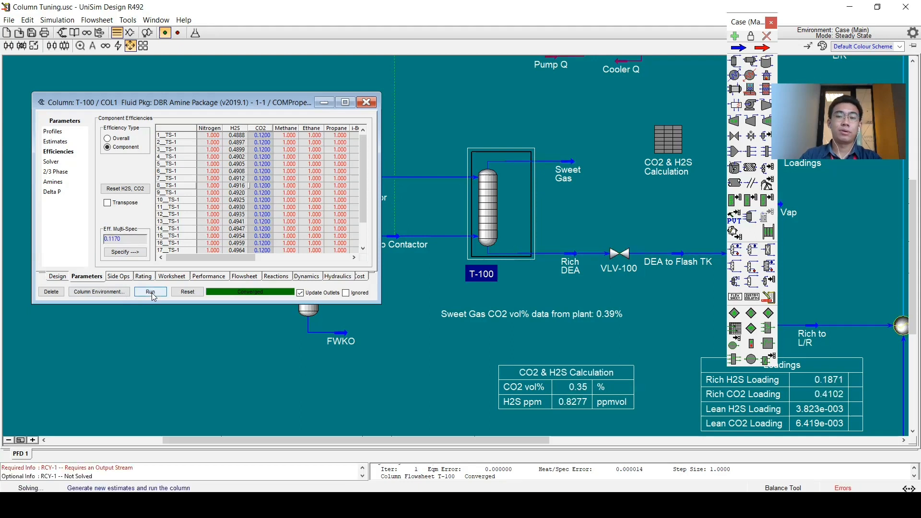
Specify a CO2 efficiency of 0.115 for all T-100 stages, run the column and close its window.
left_click(126, 238)
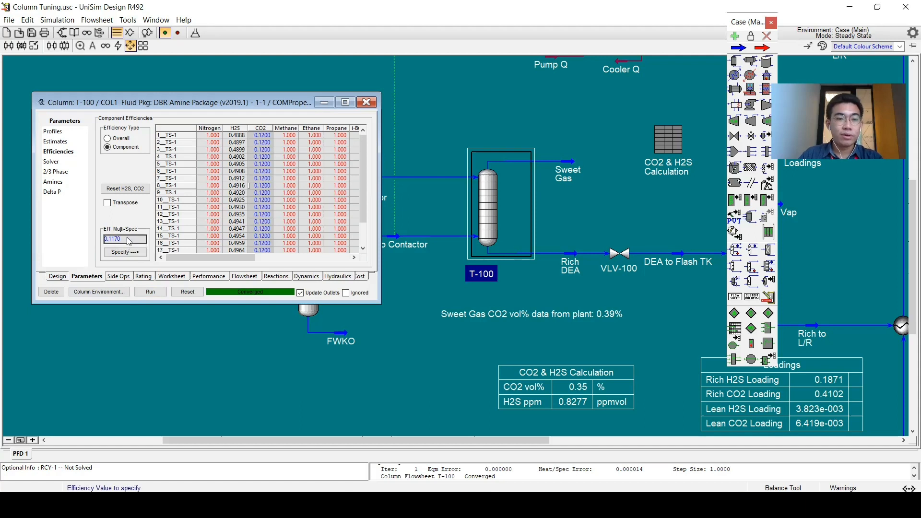
type("0.115")
key("Return")
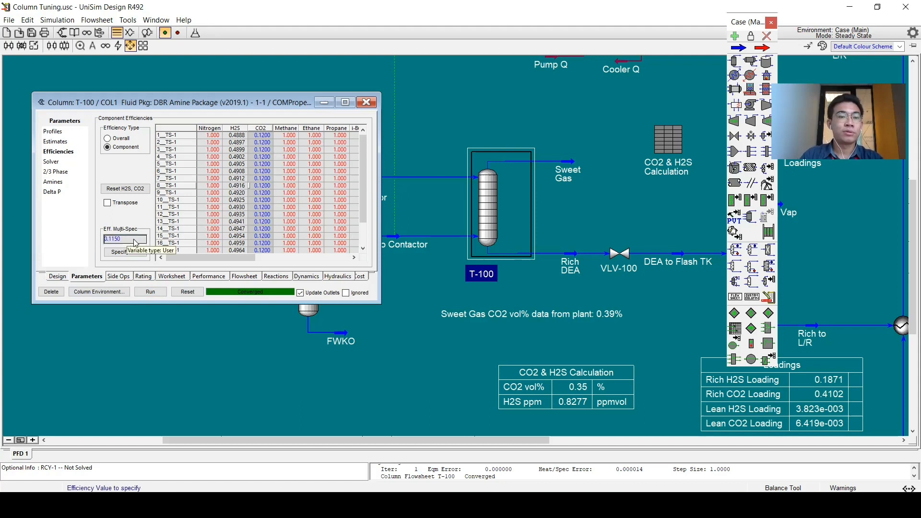
left_click(125, 252)
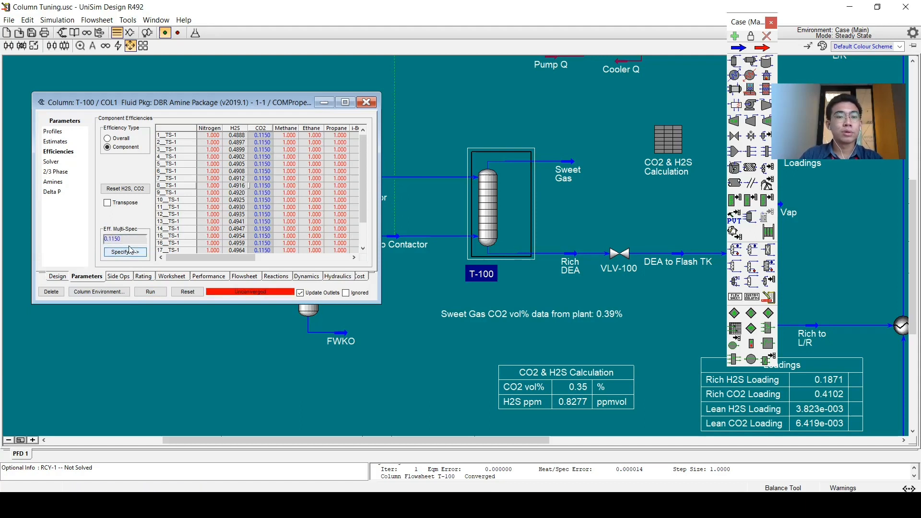
left_click(150, 292)
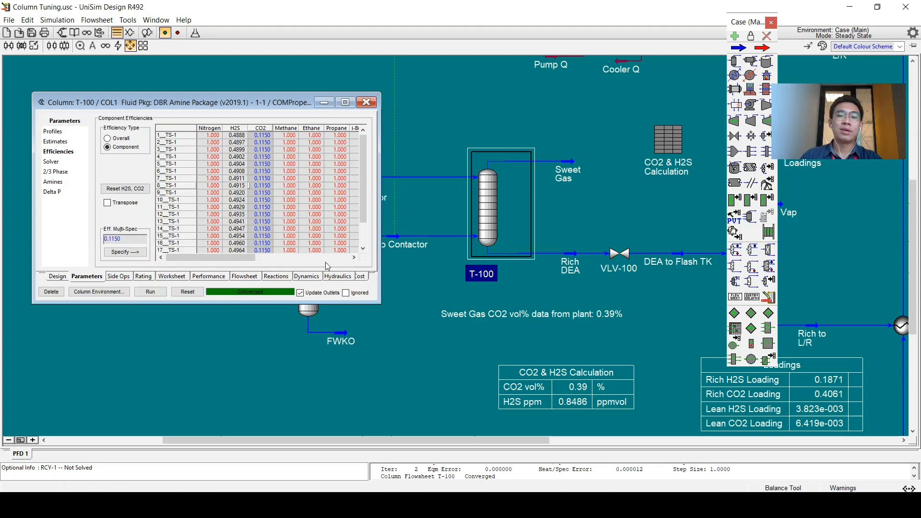
left_click(366, 102)
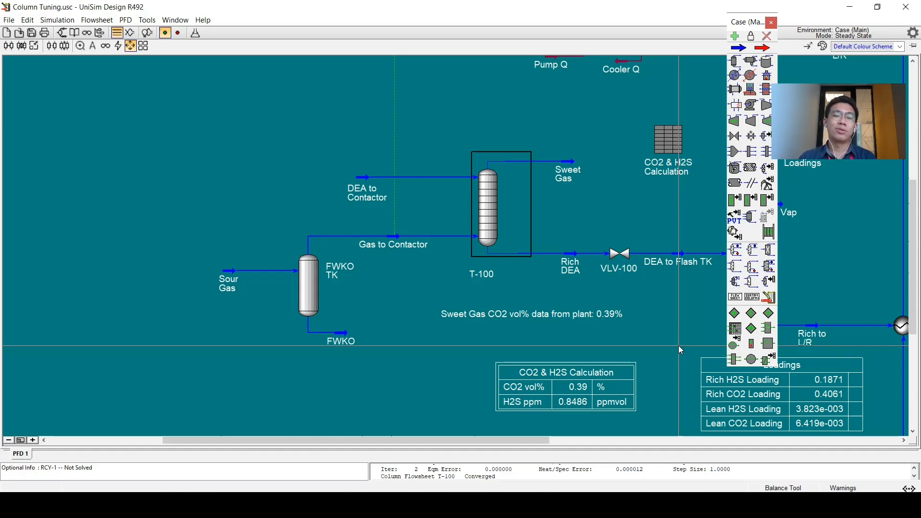
Reopen contactor T-100 to review its CO2 component efficiencies and close the column window.
double_click(487, 219)
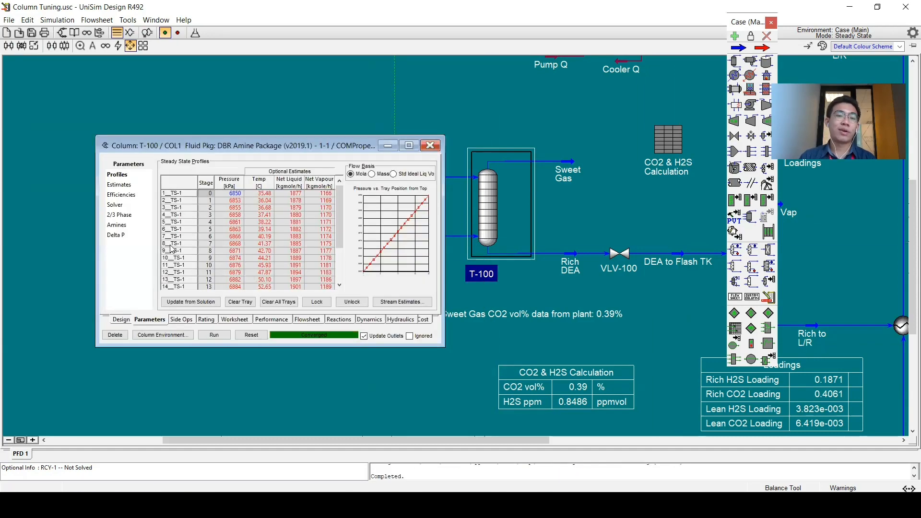
left_click(121, 195)
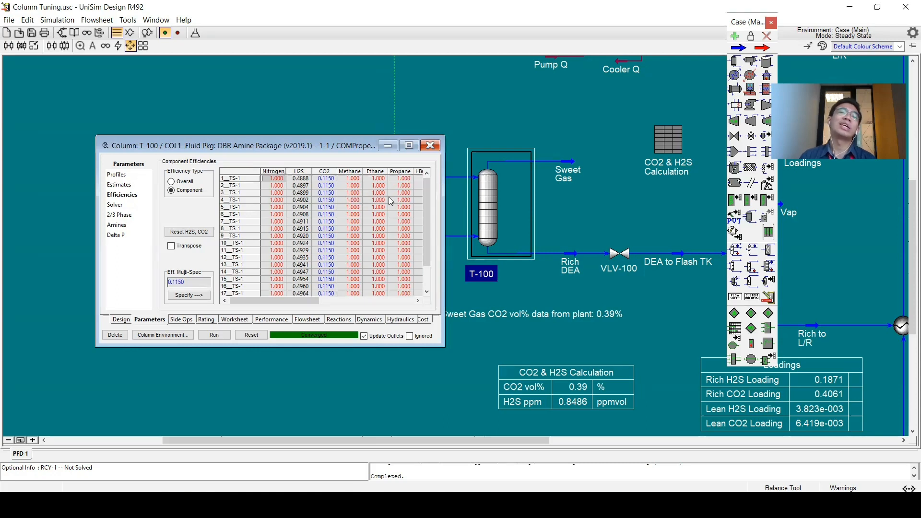
left_click(327, 171)
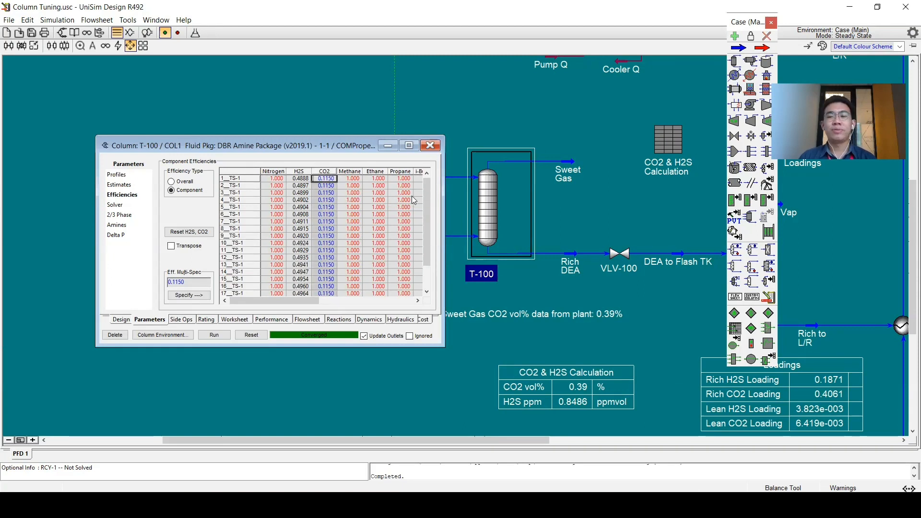
left_click(430, 145)
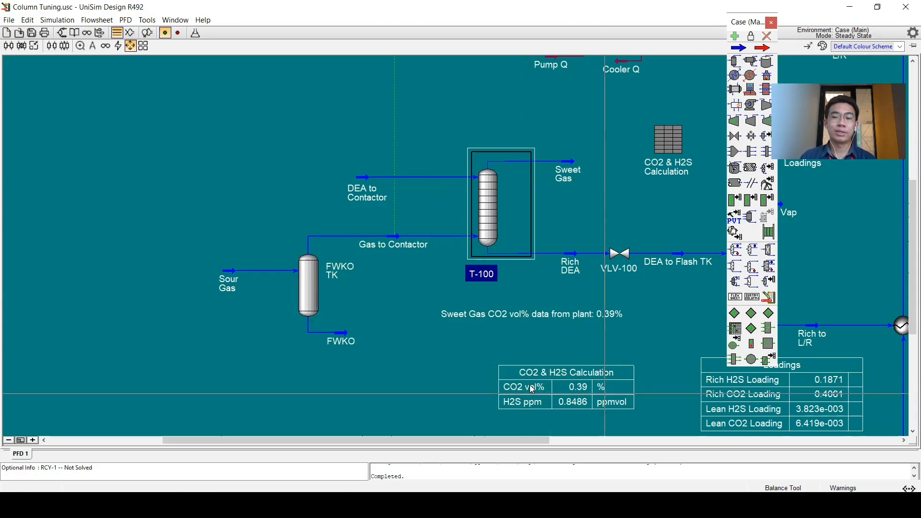
left_click_drag(428, 347, 221, 287)
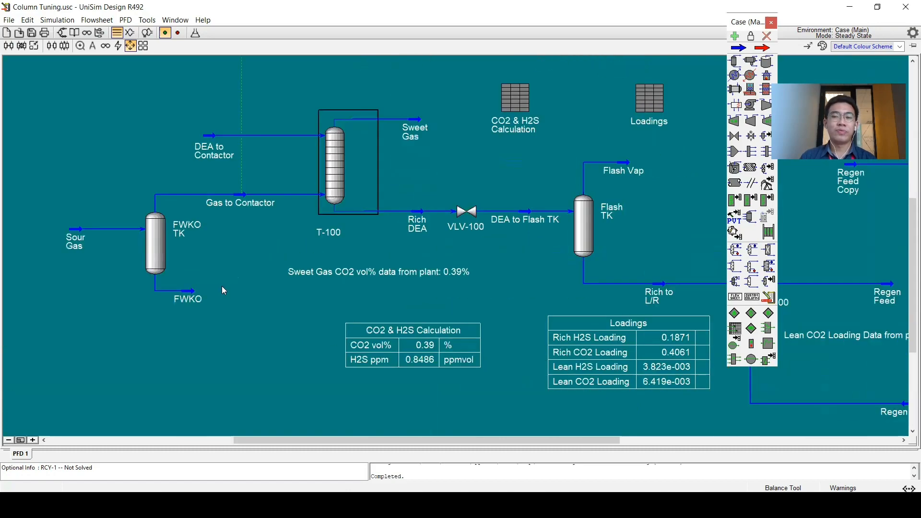
Open the Loadings spreadsheet and inspect the formula behind the Lean CO2 Loading result in cell D6.
left_click_drag(542, 384, 183, 311)
left_click_drag(453, 254, 467, 267)
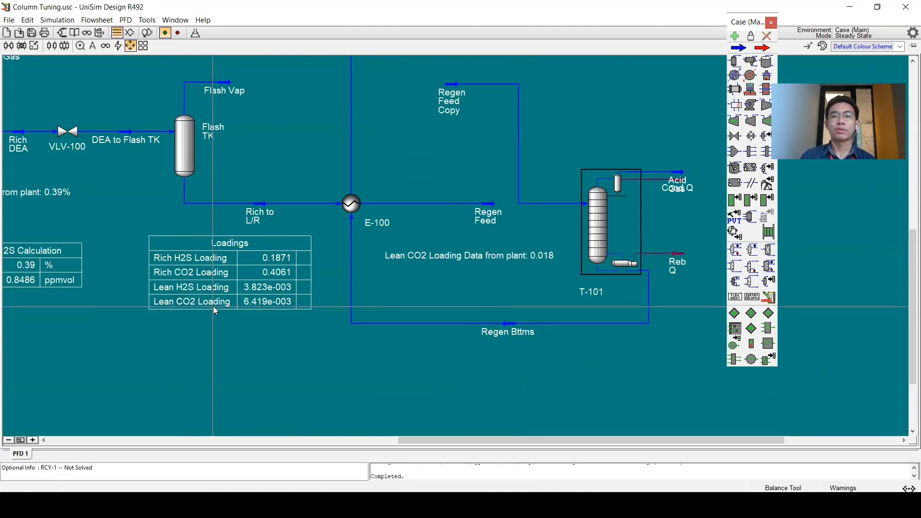
left_click_drag(247, 371, 307, 435)
double_click(310, 84)
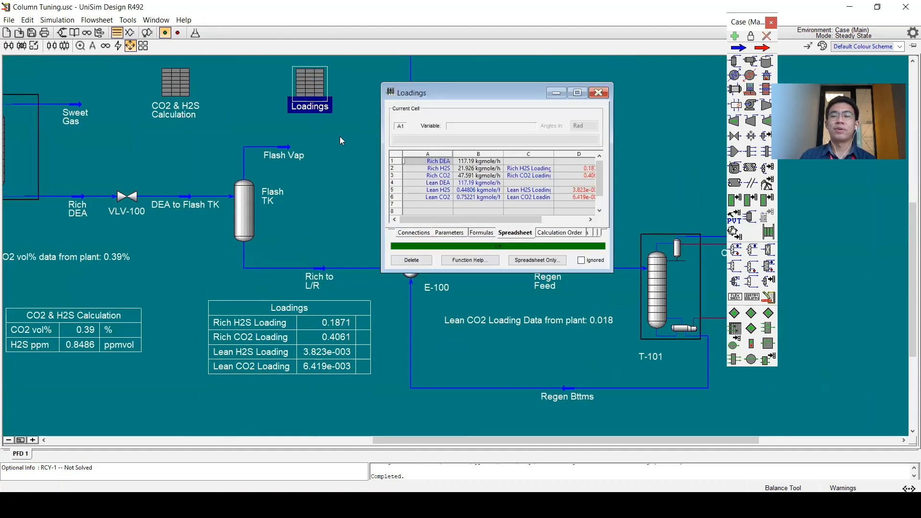
left_click(438, 183)
left_click_drag(473, 222, 468, 212)
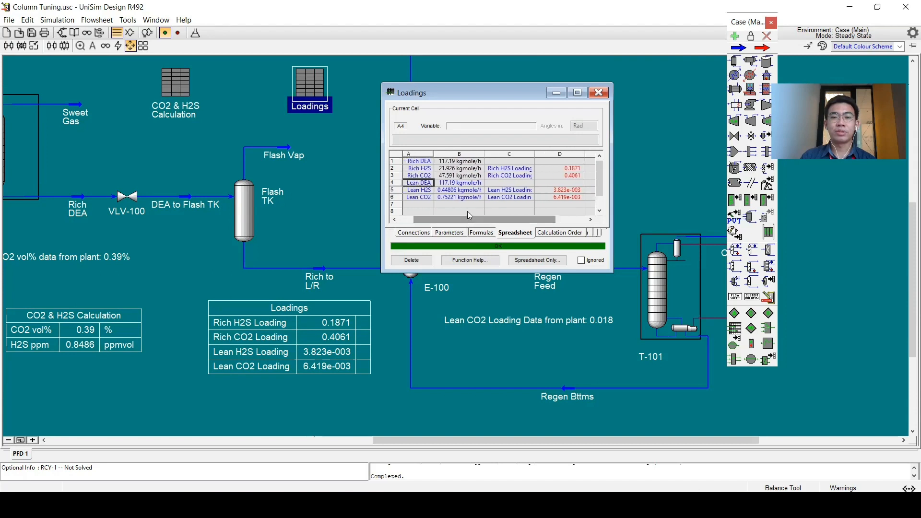
left_click(548, 198)
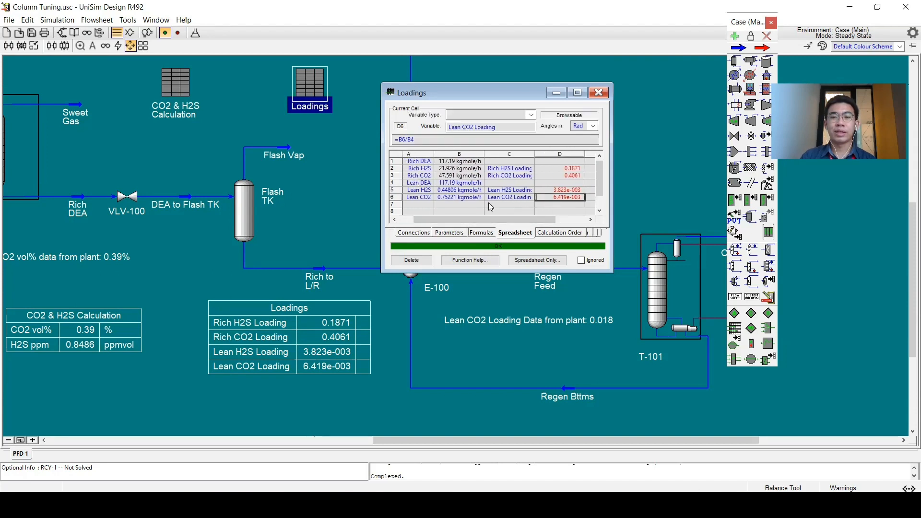
Check which stream feeds the Lean CO2 and Lean DEA flow cells in the Loadings spreadsheet, and close it.
left_click(458, 202)
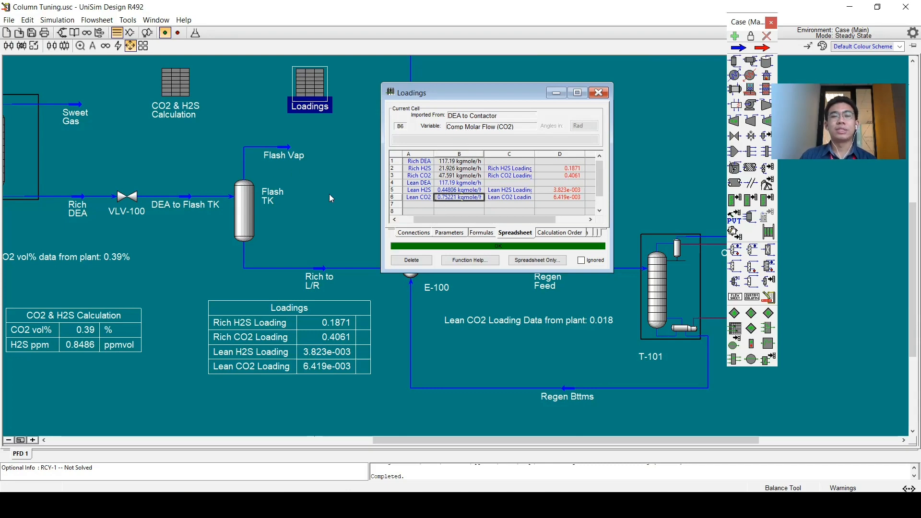
left_click_drag(330, 194, 435, 270)
left_click_drag(196, 141, 201, 175)
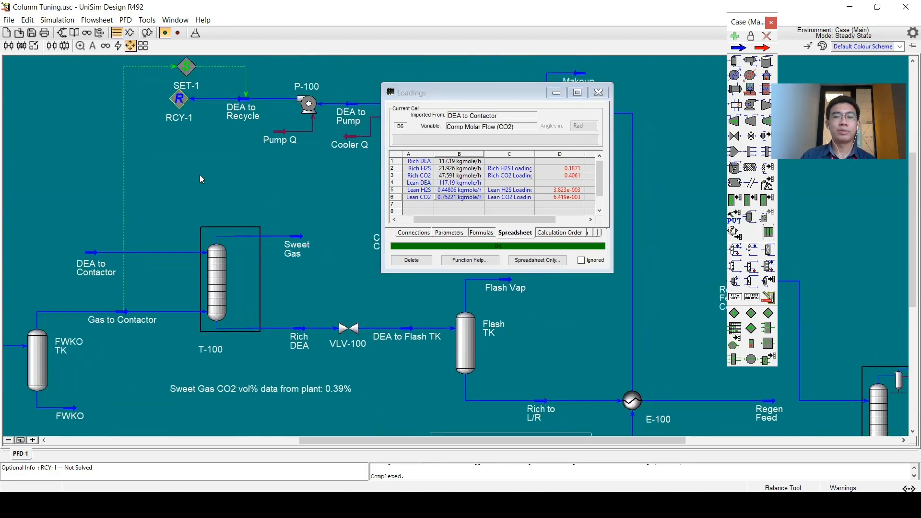
left_click(457, 183)
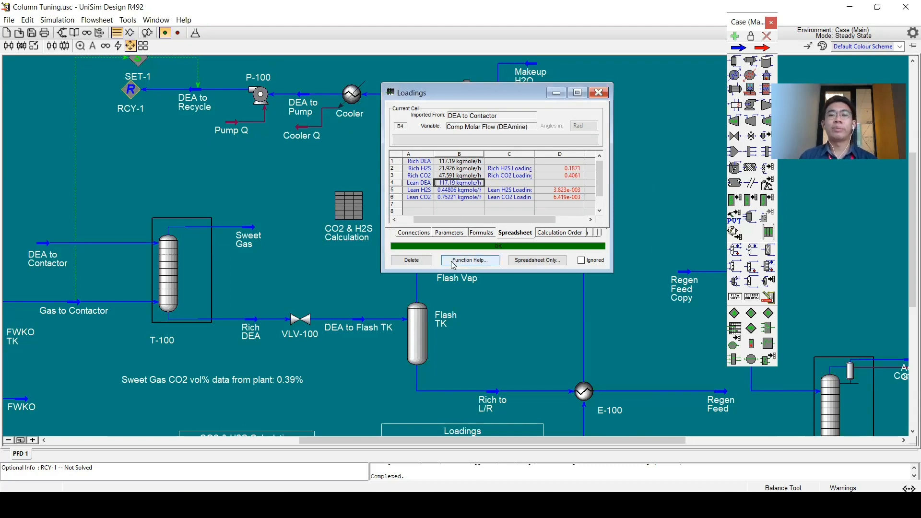
left_click(469, 199)
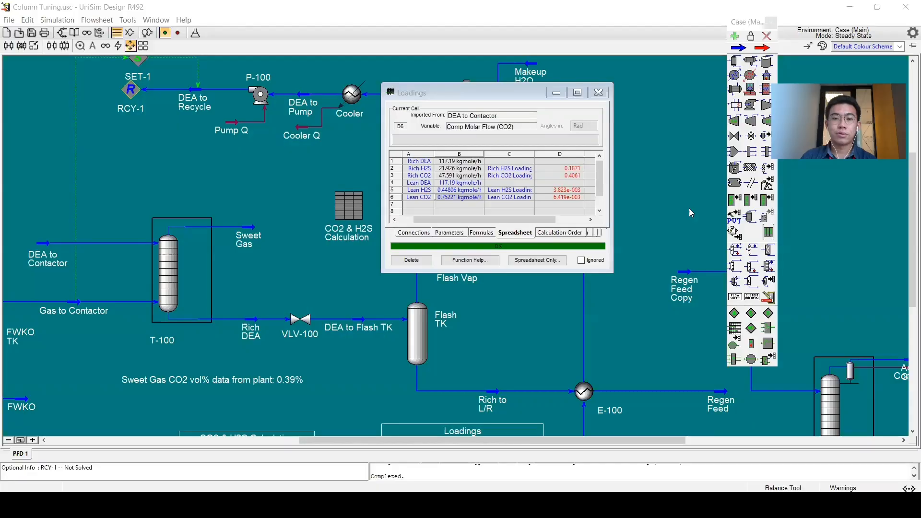
left_click(493, 190)
left_click(560, 206)
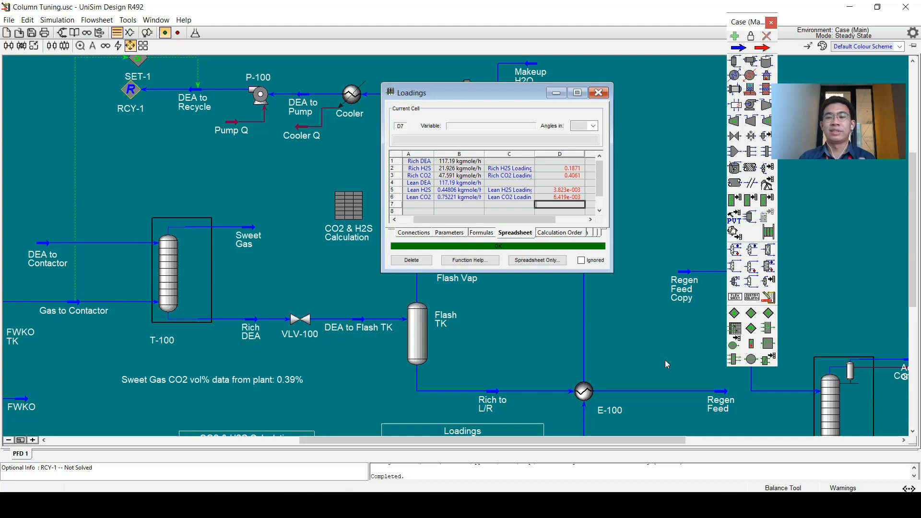
left_click_drag(665, 360, 646, 327)
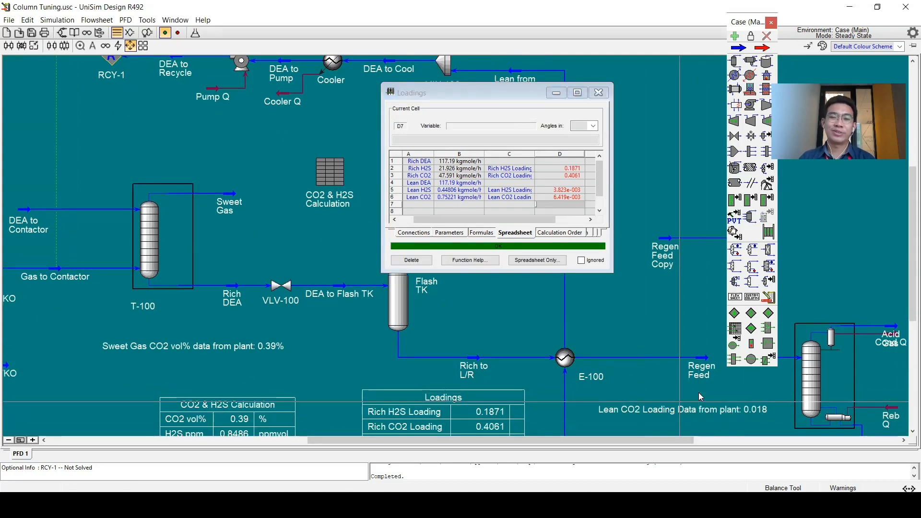
left_click(599, 93)
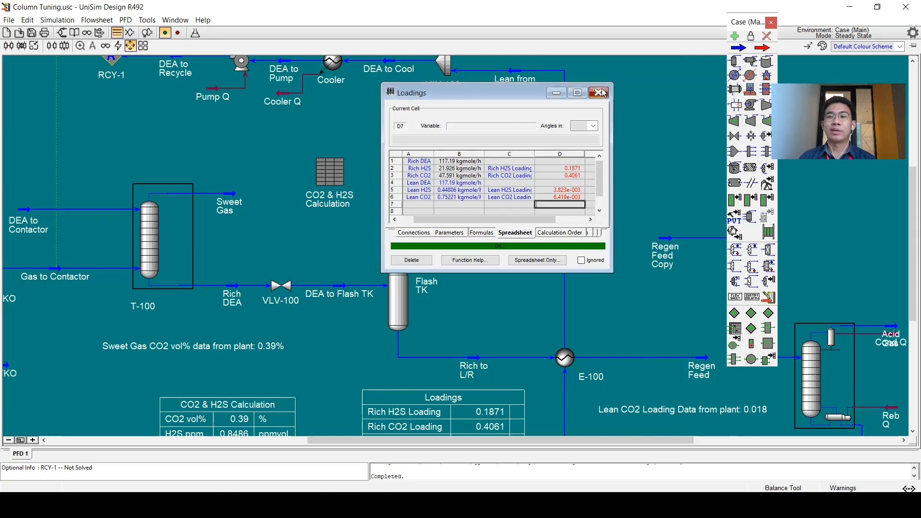
Open regenerator T-101 and compare the compositions of the Regen Feed and Regen Feed Copy streams, closing both stream windows.
left_click_drag(666, 325, 504, 215)
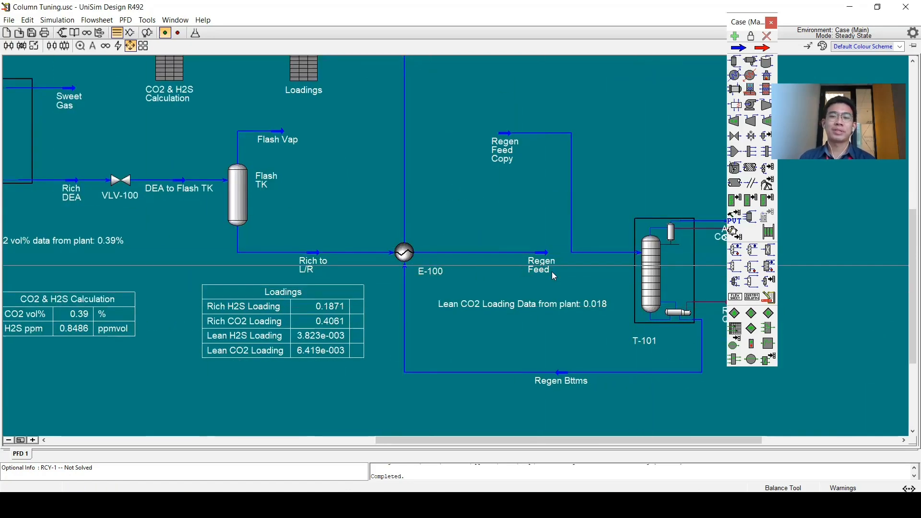
double_click(650, 269)
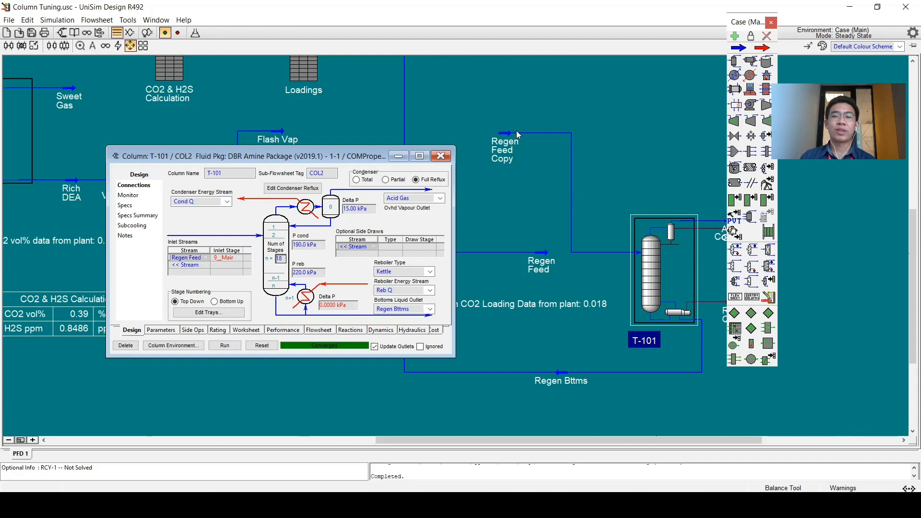
double_click(541, 260)
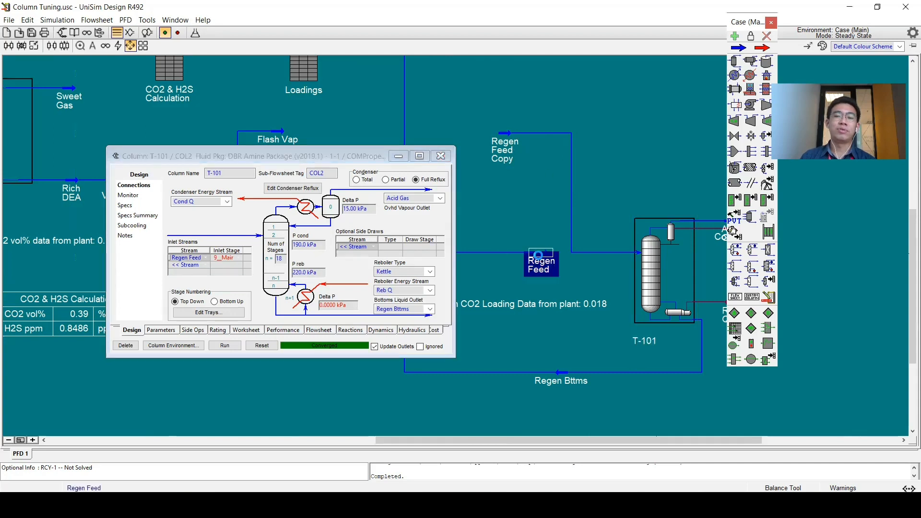
double_click(507, 147)
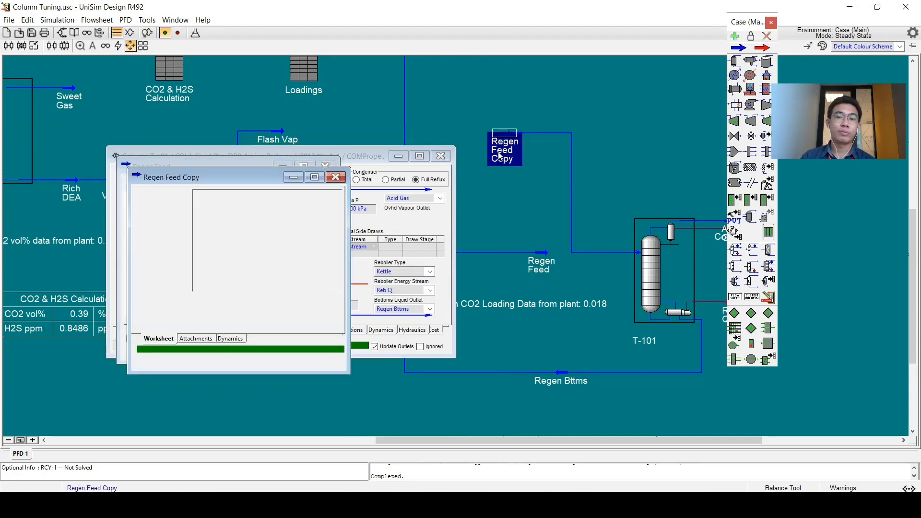
left_click_drag(250, 177, 473, 165)
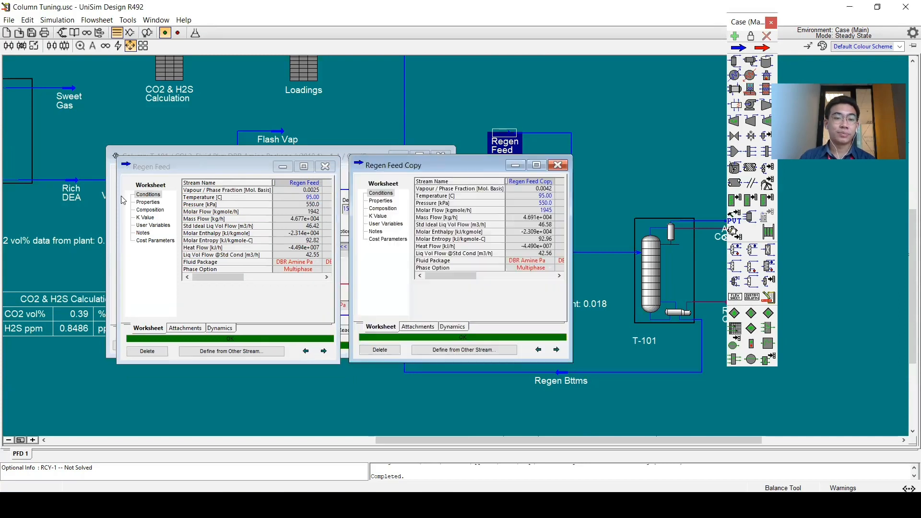
left_click(161, 209)
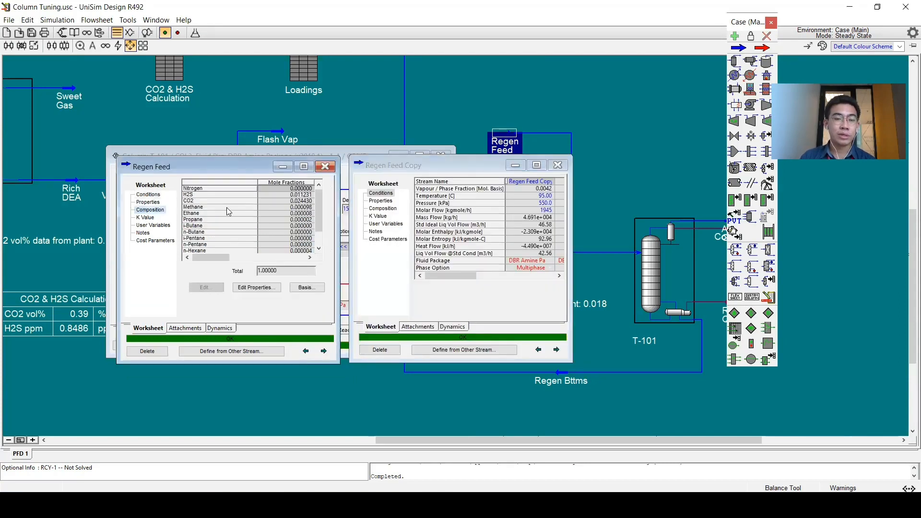
left_click(384, 208)
left_click(249, 200)
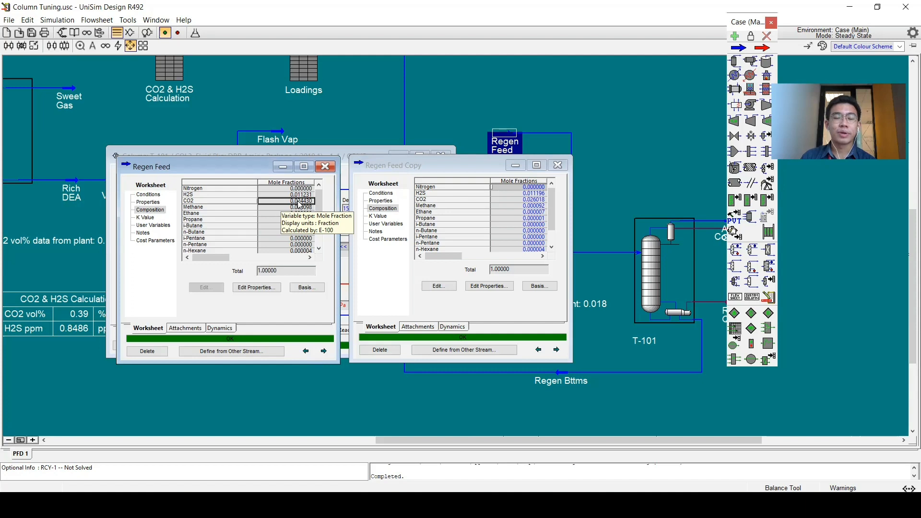
left_click(558, 165)
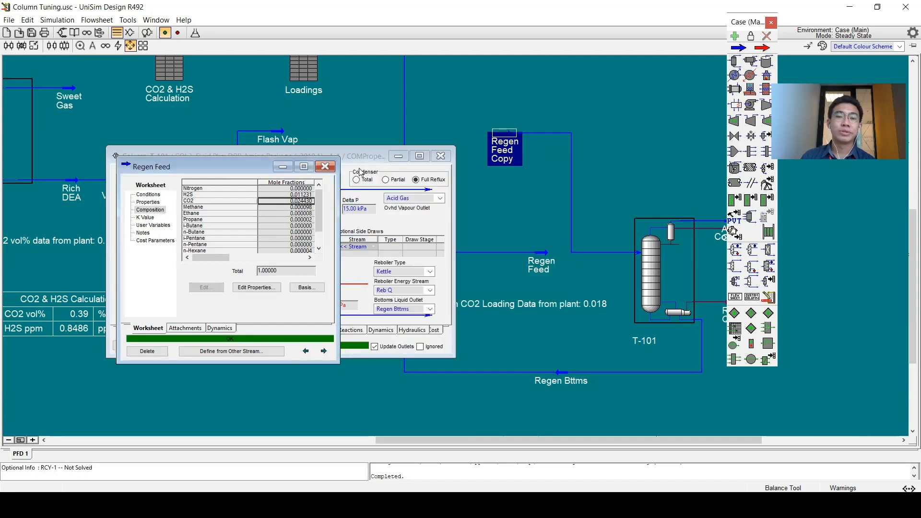
left_click(326, 167)
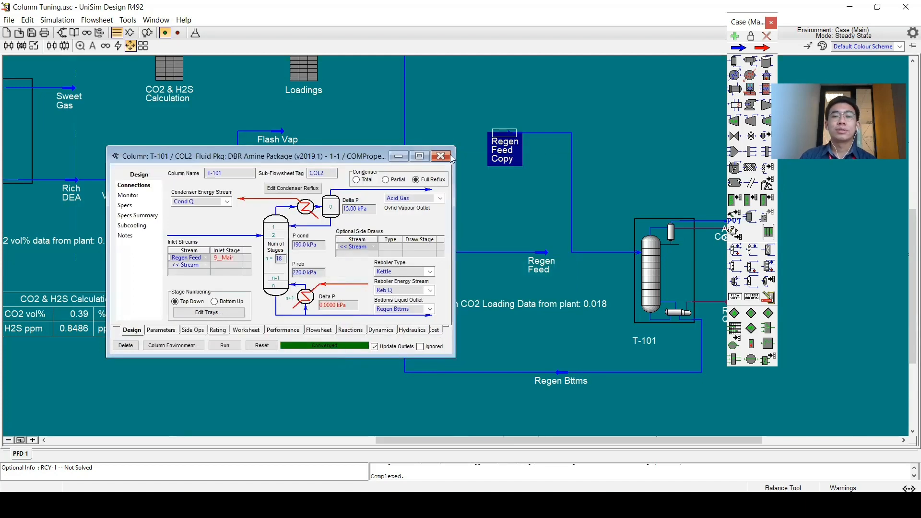
Connect Regen Feed as the T-101 inlet stream in place of the copy, run the column and close its window.
left_click(194, 262)
left_click(212, 259)
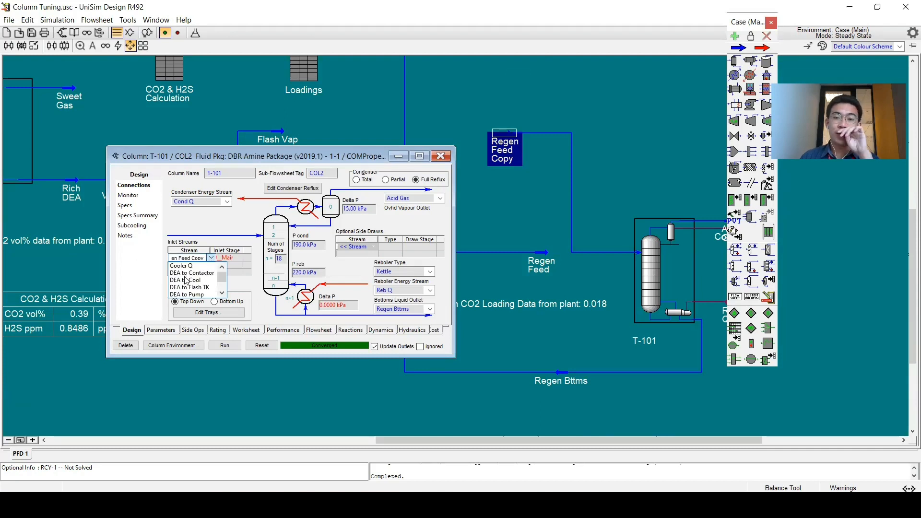
type("rege")
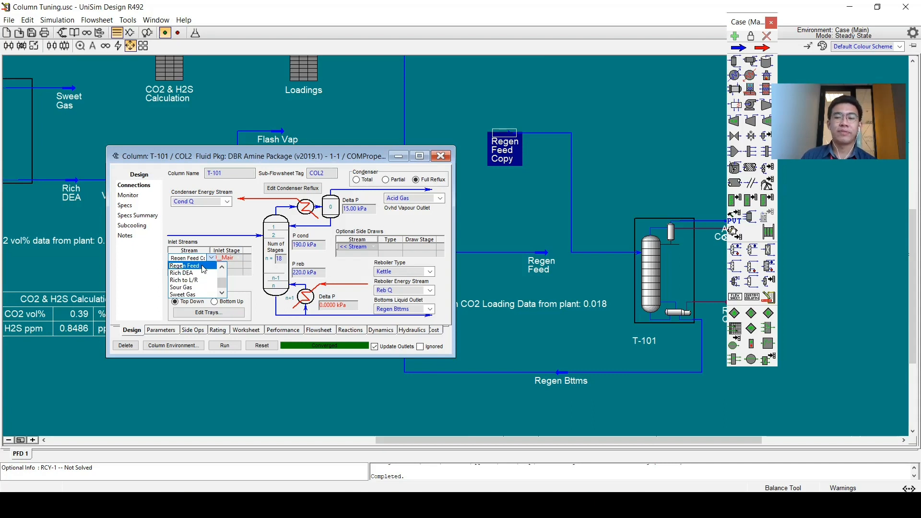
left_click(203, 267)
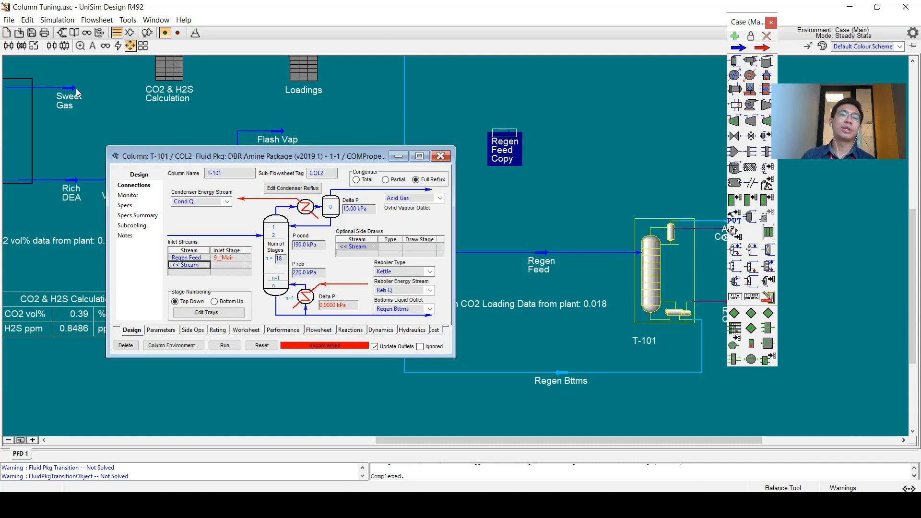
left_click(224, 345)
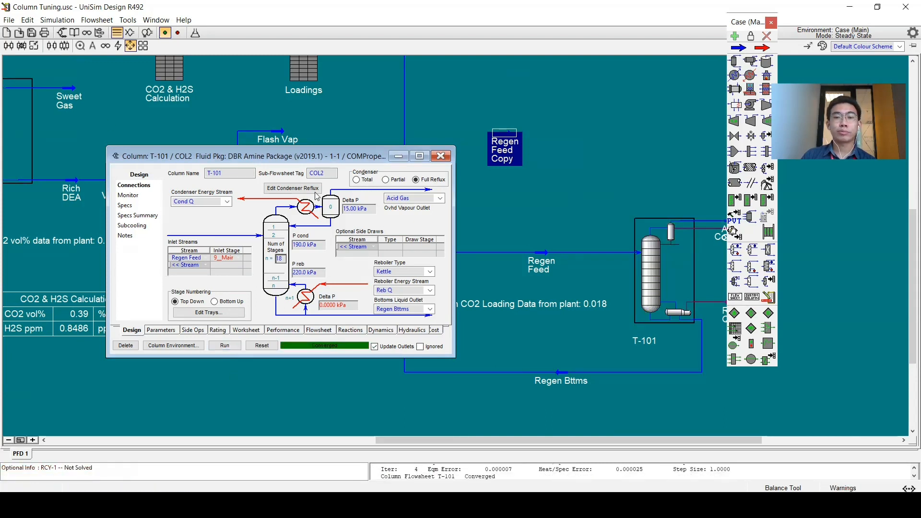
left_click(441, 156)
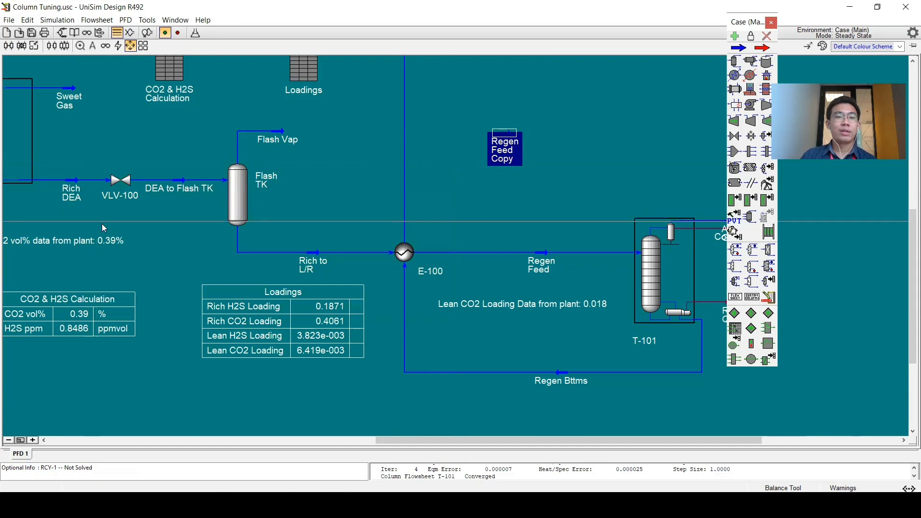
Re-import Lean CO2 cell B6 of the Loadings spreadsheet from the DEA to Recycle stream, keeping Comp Molar Flow for CO2.
scroll(125, 207, "left", 3)
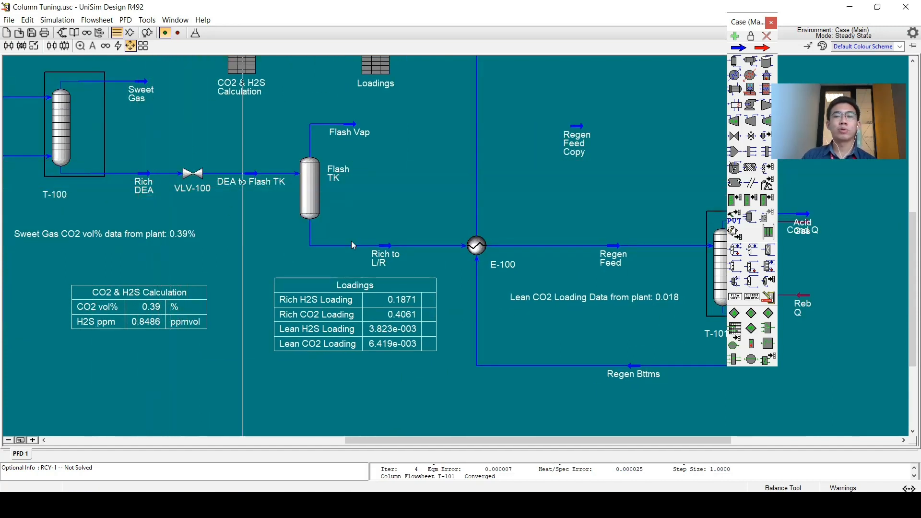
scroll(566, 335, "down", 1)
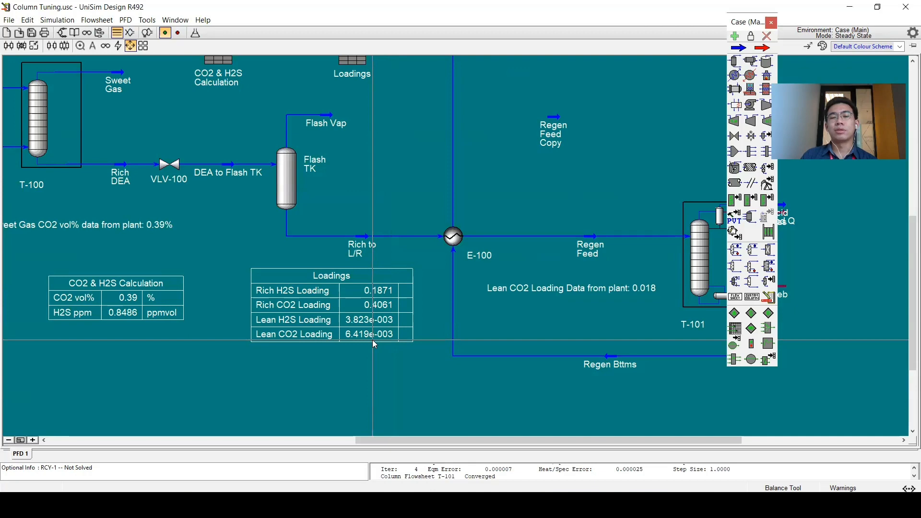
scroll(311, 252, "down", 5)
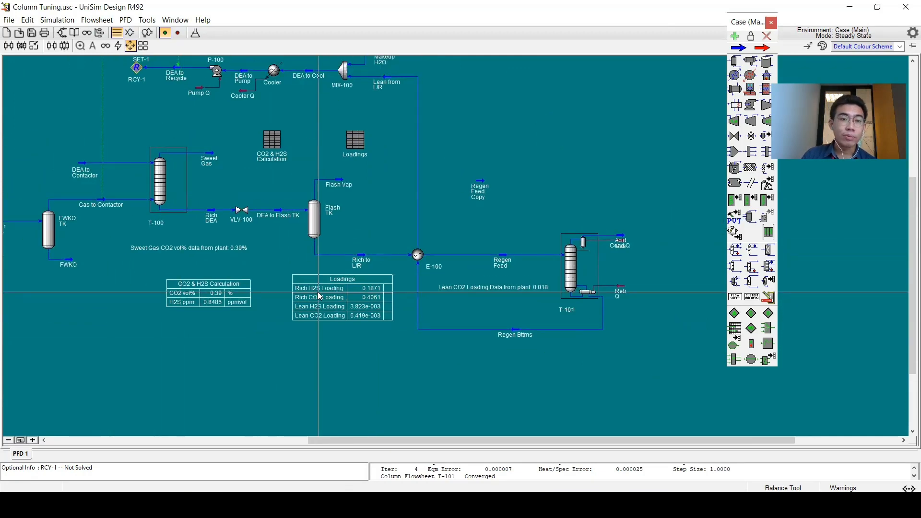
double_click(355, 140)
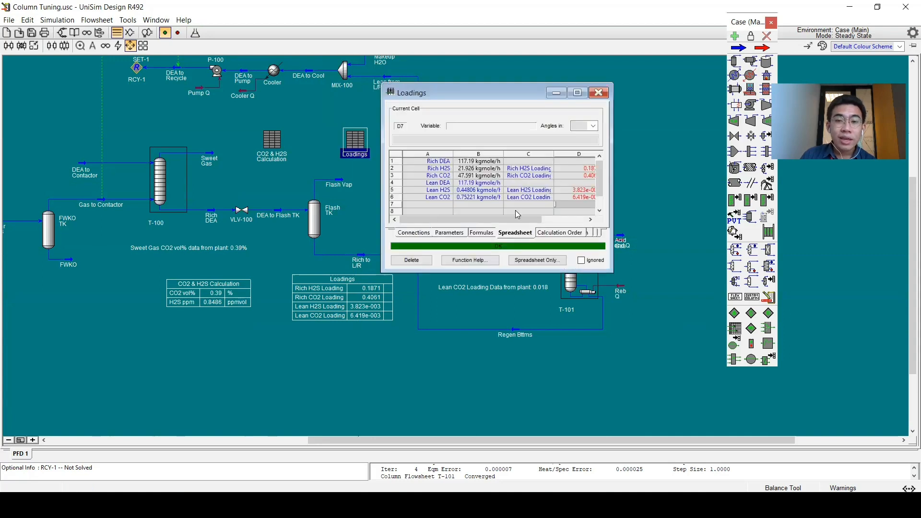
left_click(477, 198)
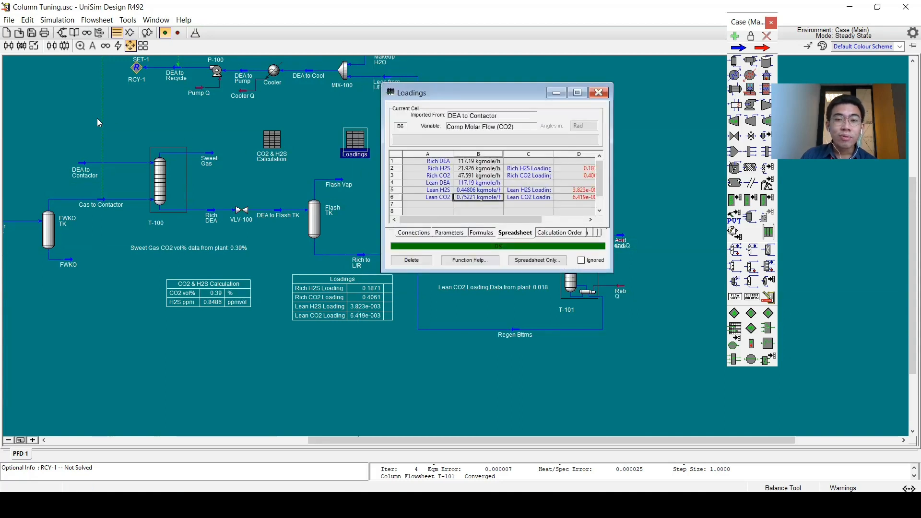
right_click(493, 196)
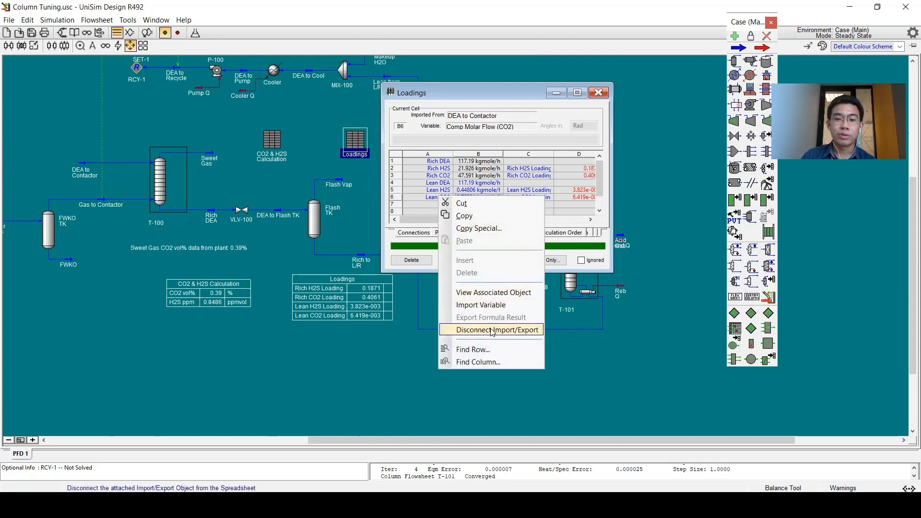
left_click(472, 198)
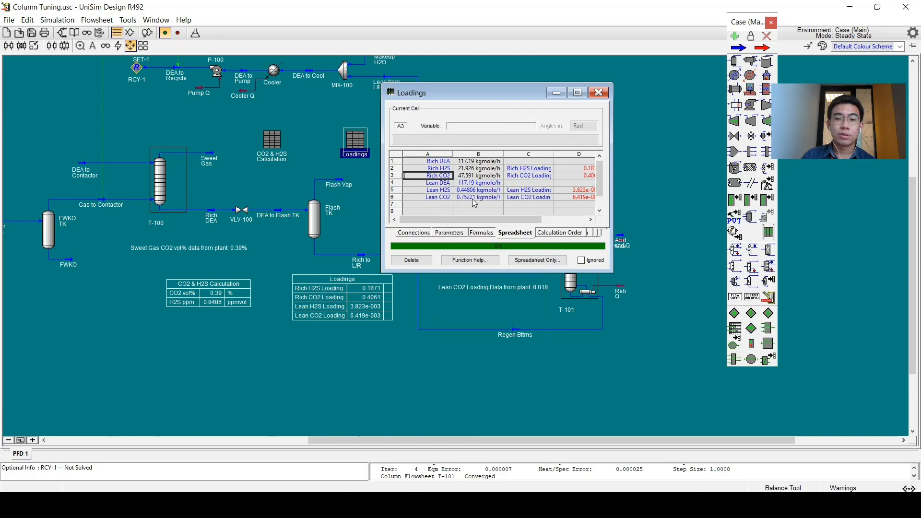
right_click(474, 197)
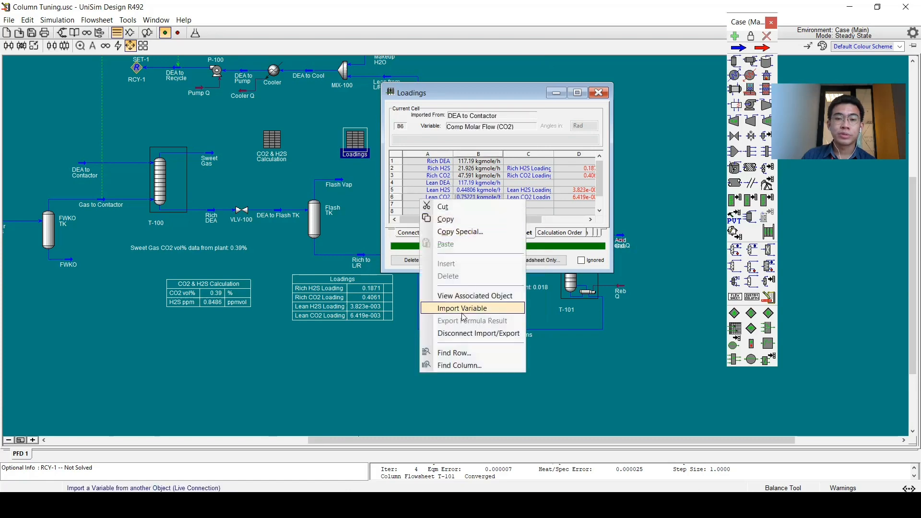
left_click(462, 309)
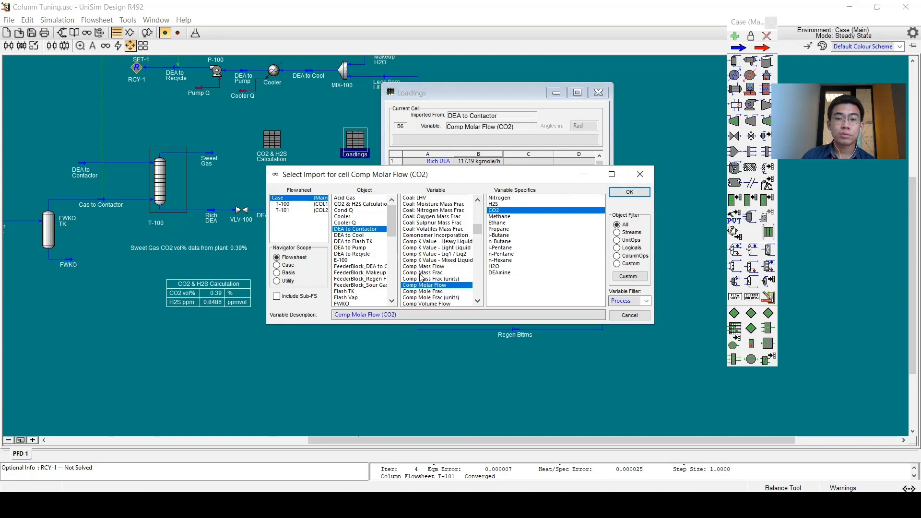
left_click(355, 253)
left_click(630, 192)
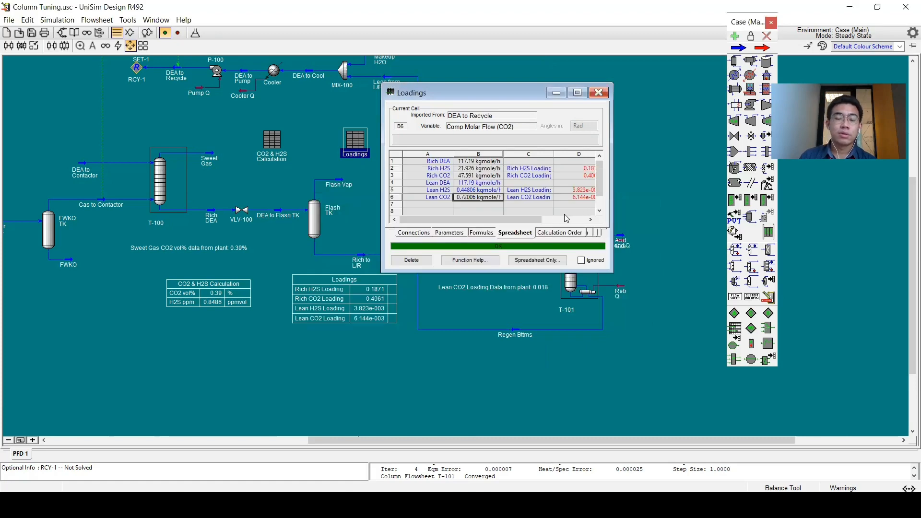
Close the Loadings spreadsheet and open regenerator T-101's specification monitor, keeping the Loadings table on the flowsheet in view.
double_click(468, 198)
left_click(346, 188)
left_click(598, 92)
scroll(423, 248, "up", 5)
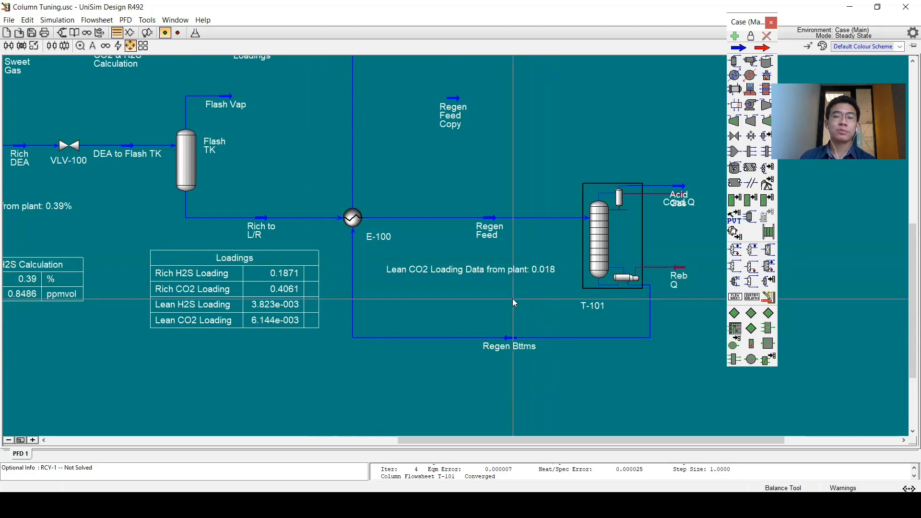
double_click(613, 251)
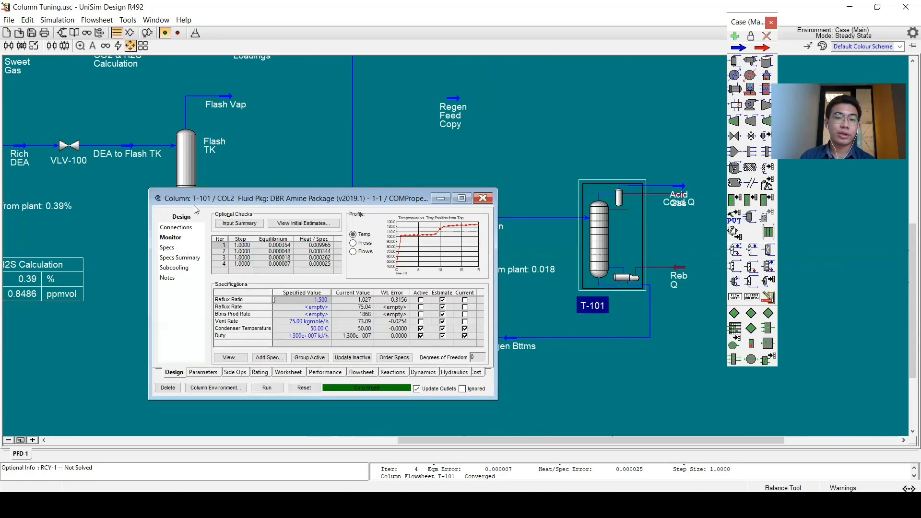
left_click_drag(183, 203, 23, 53)
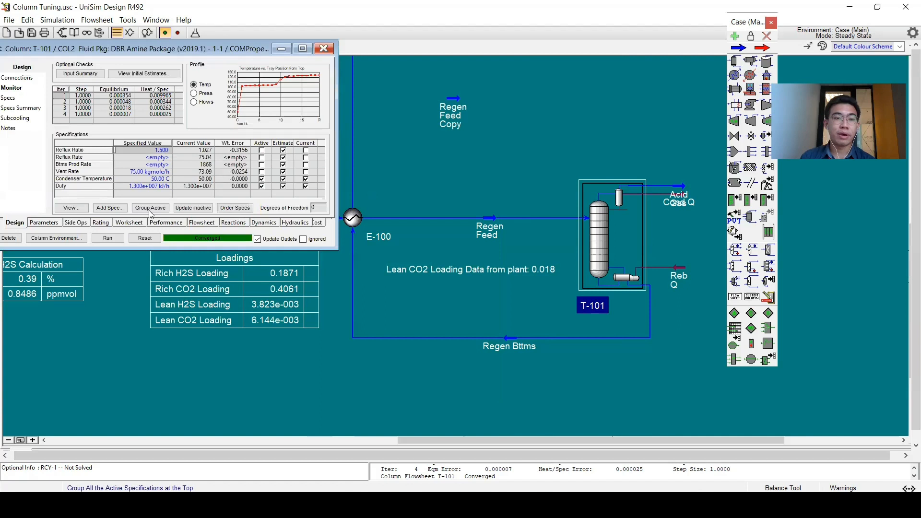
Try T-101 condenser temperature specifications of 51 °C and 55 °C, and restore the specification to 50 °C.
left_click(161, 180)
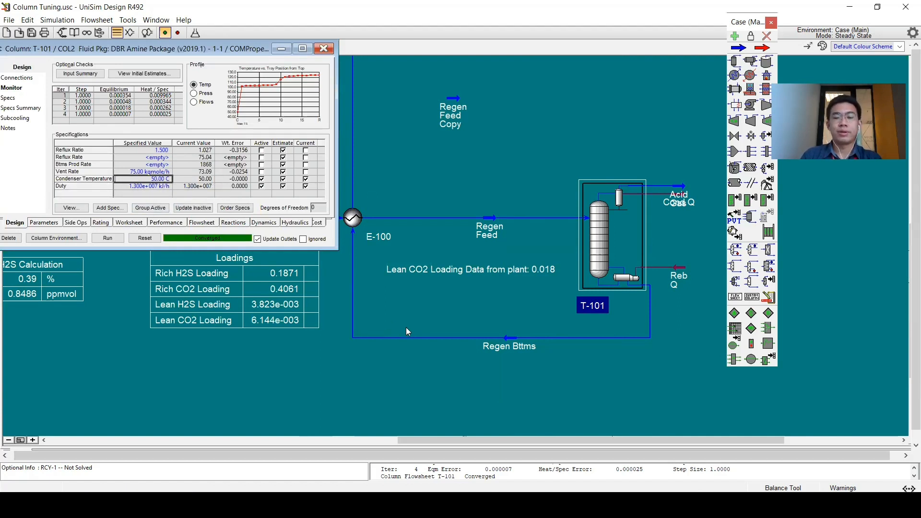
type("51")
key("Return")
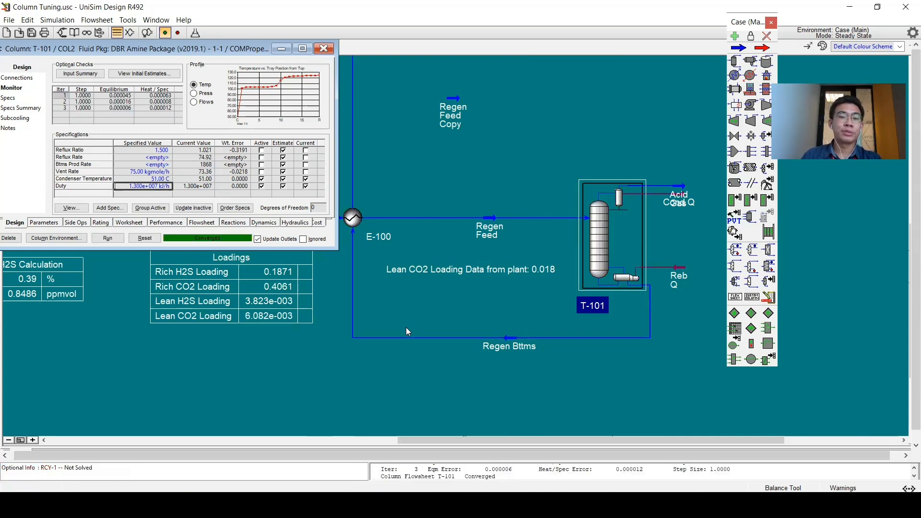
key("Up")
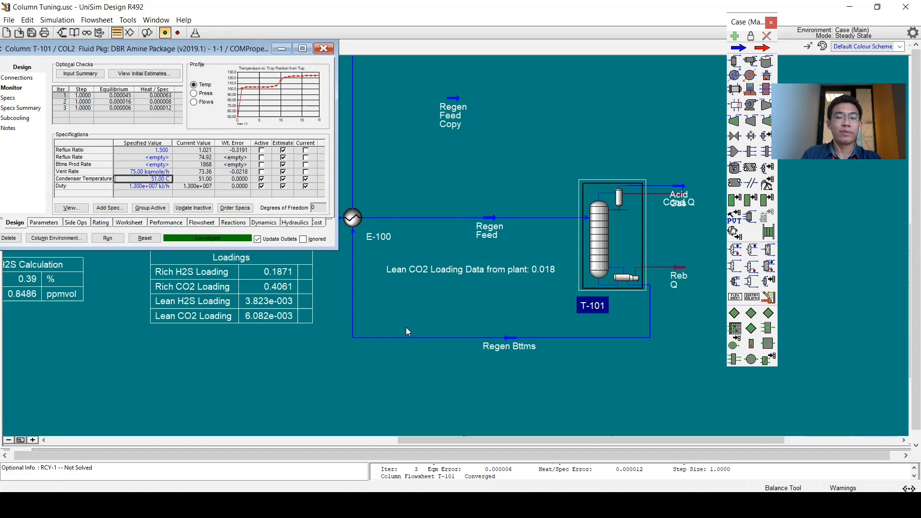
type("55")
key("Return")
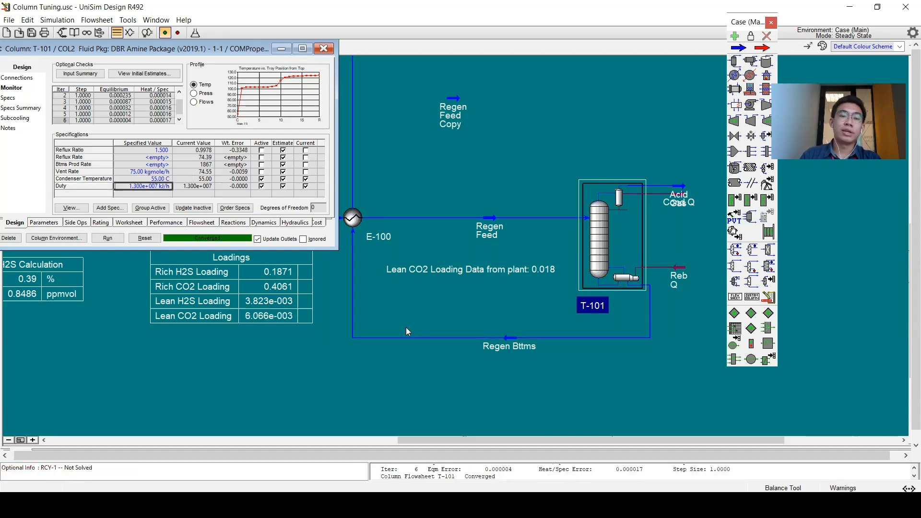
key("Up")
type("50")
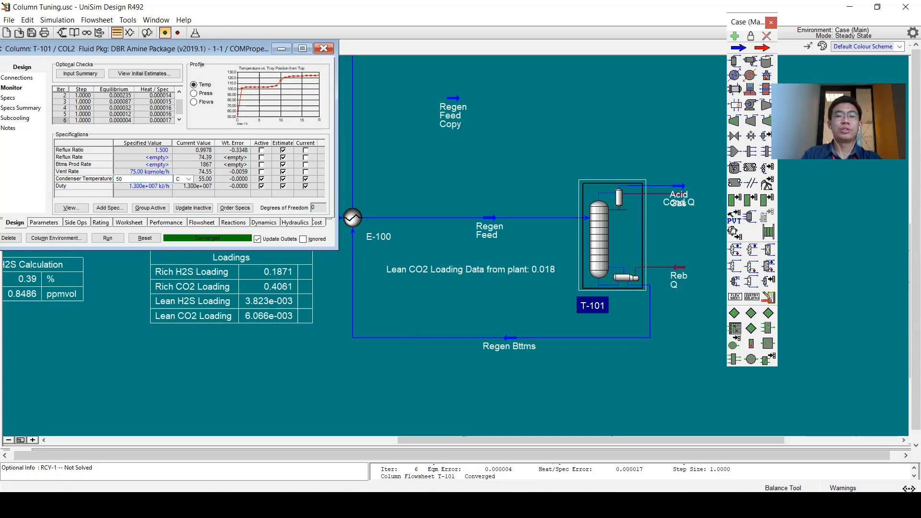
key("Return")
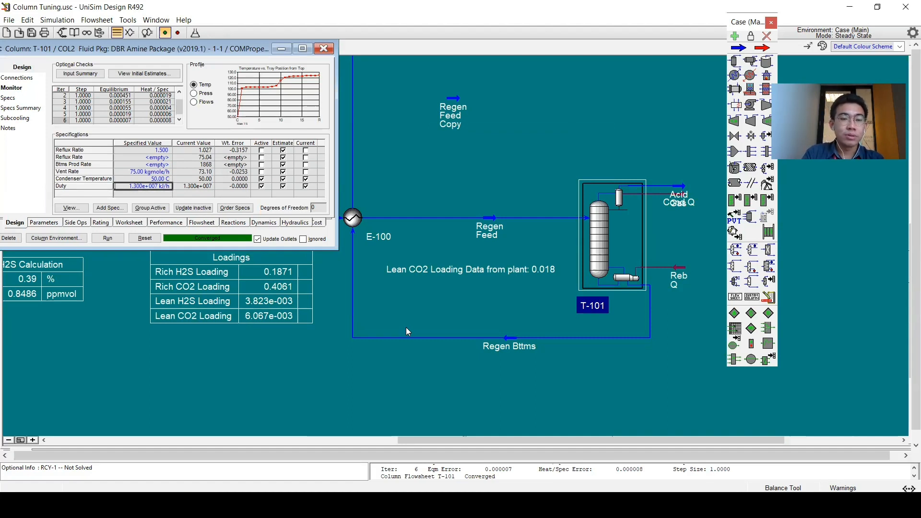
Try T-101 duty specifications of 1.4e7 and 1.5e7 kJ/h, restore 1.3e7 kJ/h, and close the column window.
type("1.4e7")
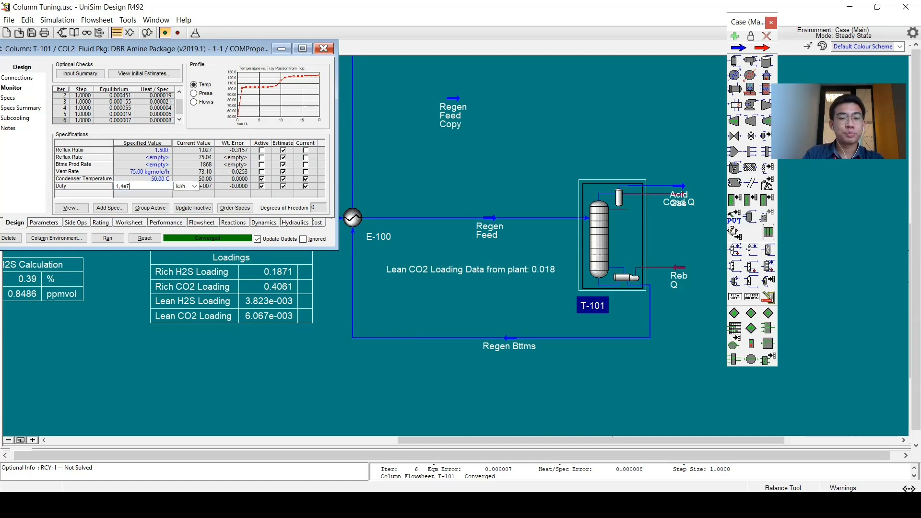
key("Return")
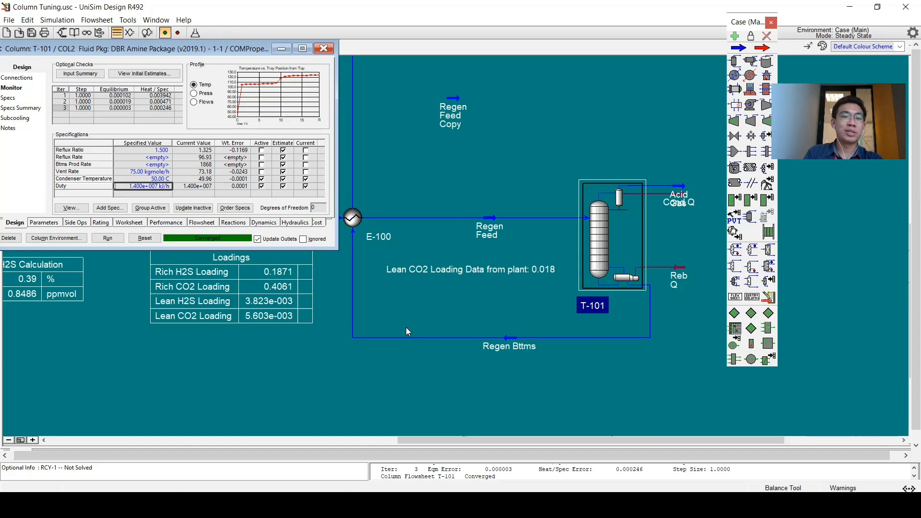
type("1.5")
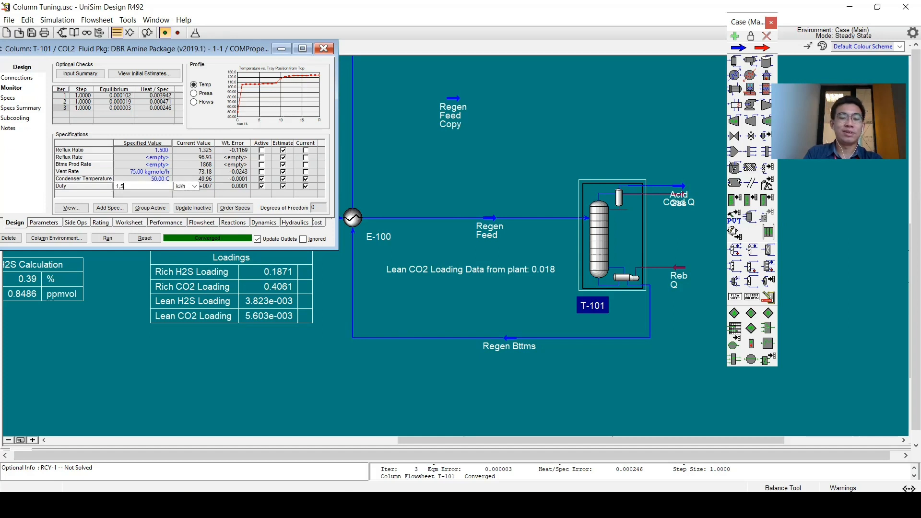
type("00e+007")
key("Return")
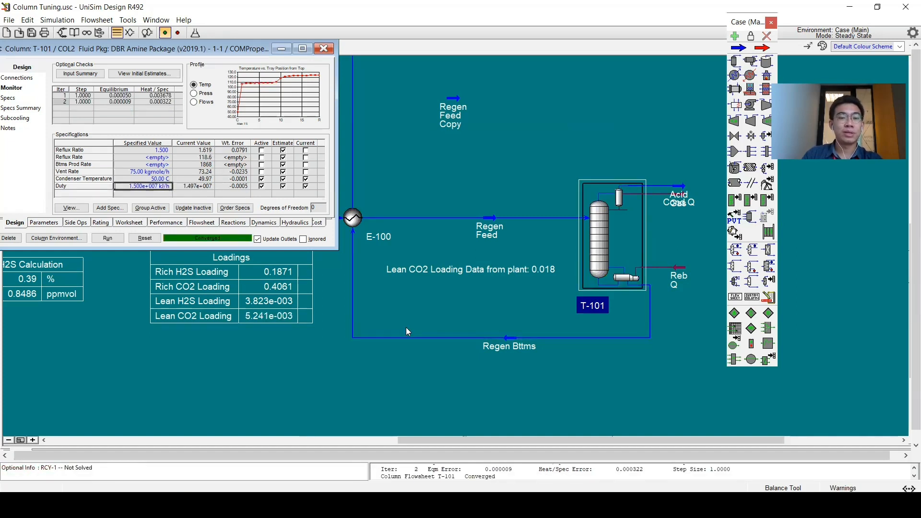
type("1")
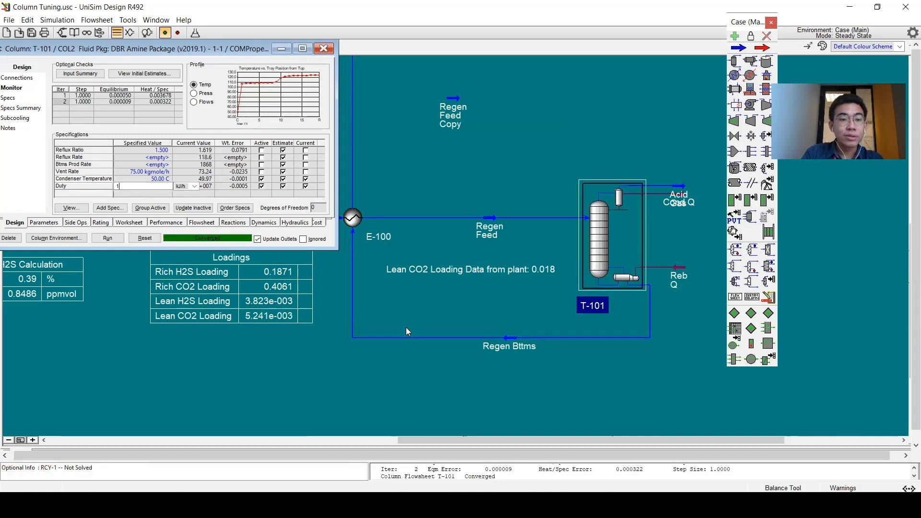
type(".300e+007")
key("Return")
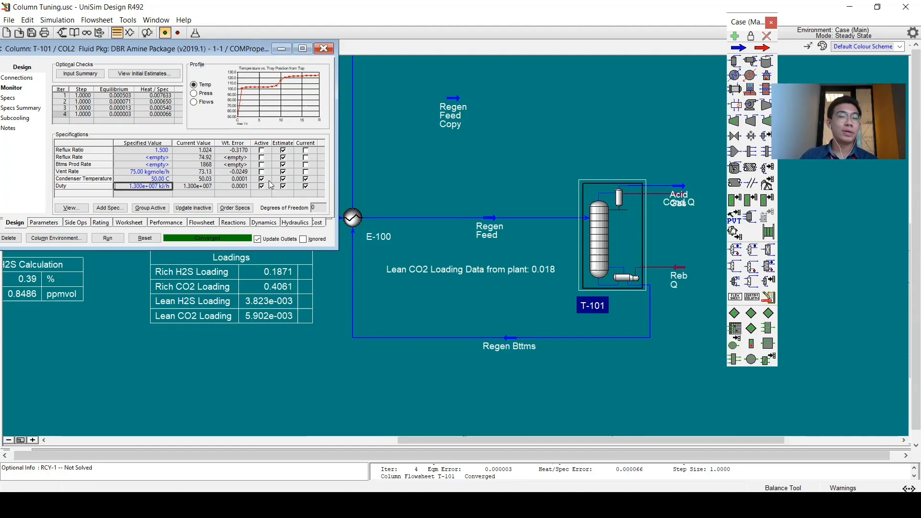
left_click(324, 48)
left_click(449, 309)
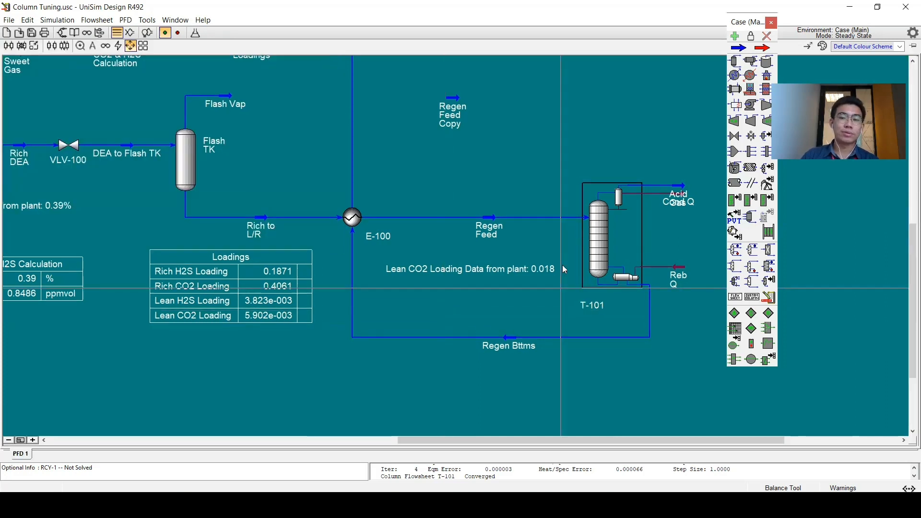
Open T-101's component efficiencies and examine the CO2 efficiency values stage by stage with the Loadings table in view.
double_click(599, 240)
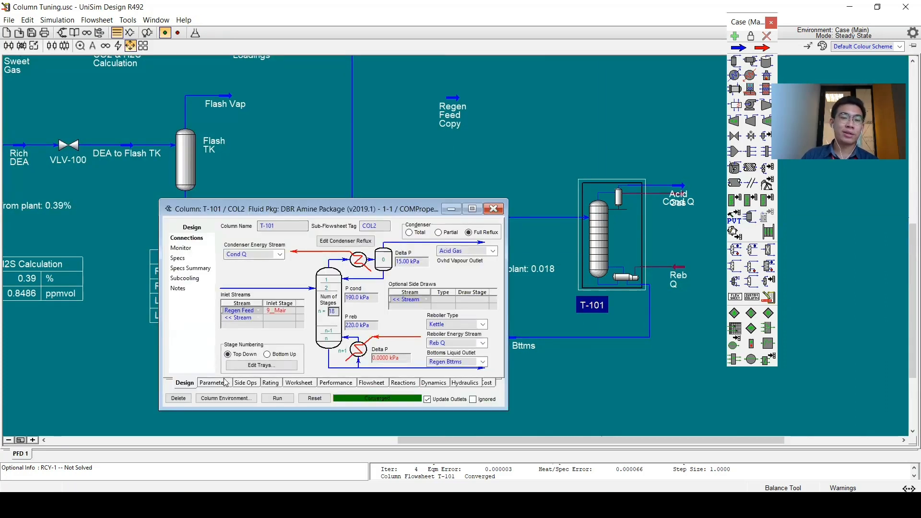
left_click(213, 383)
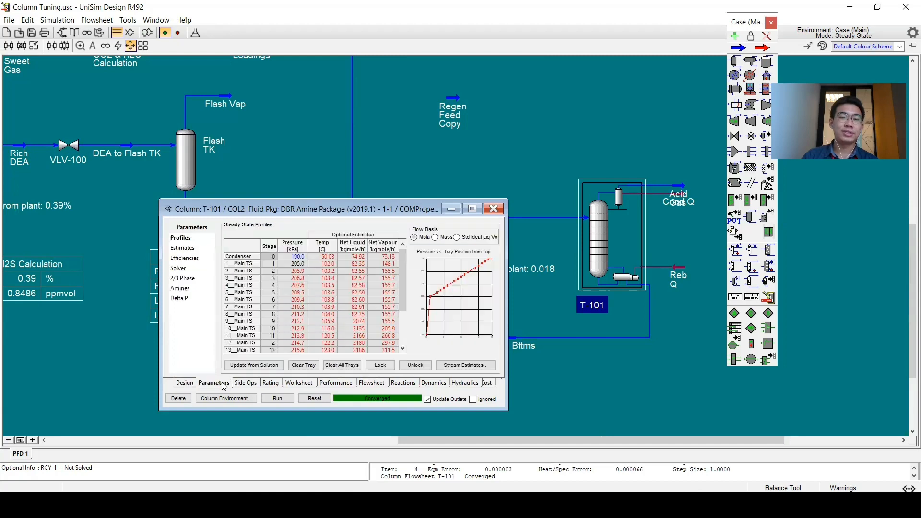
left_click(182, 258)
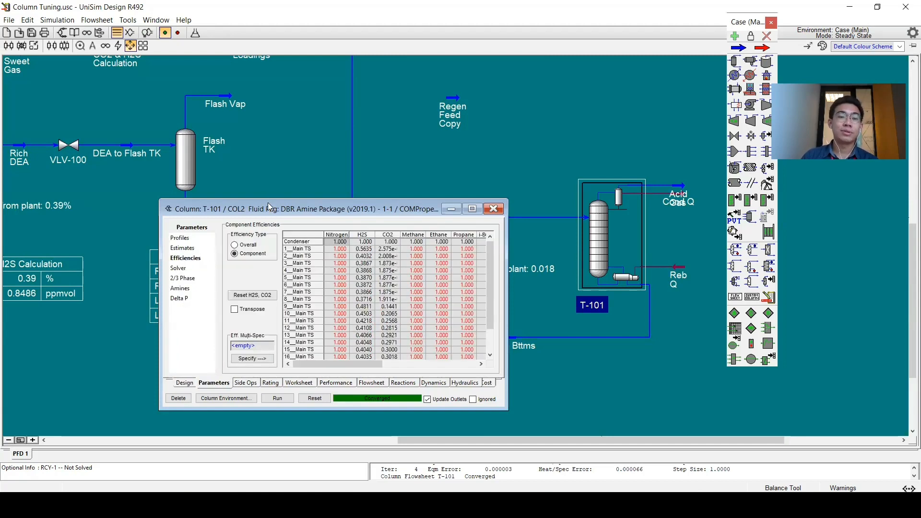
left_click_drag(268, 207, 491, 68)
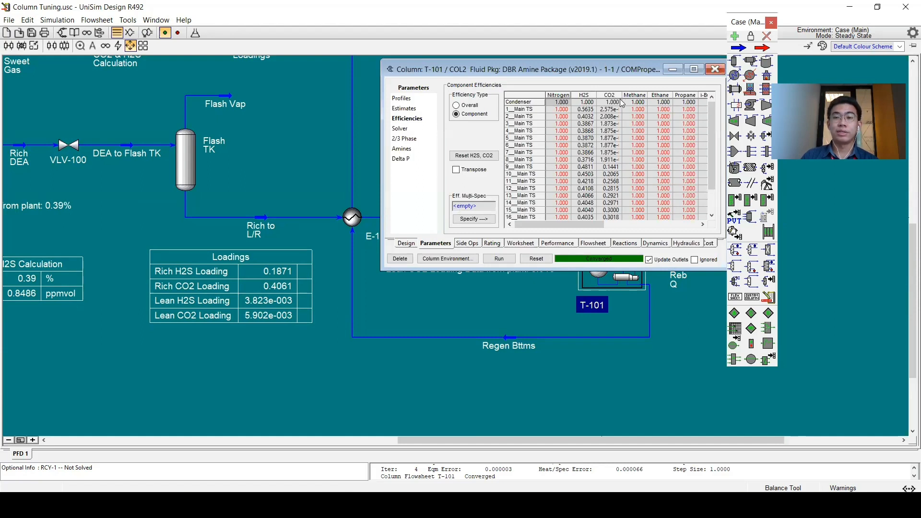
left_click(606, 159)
scroll(607, 161, "down", 2)
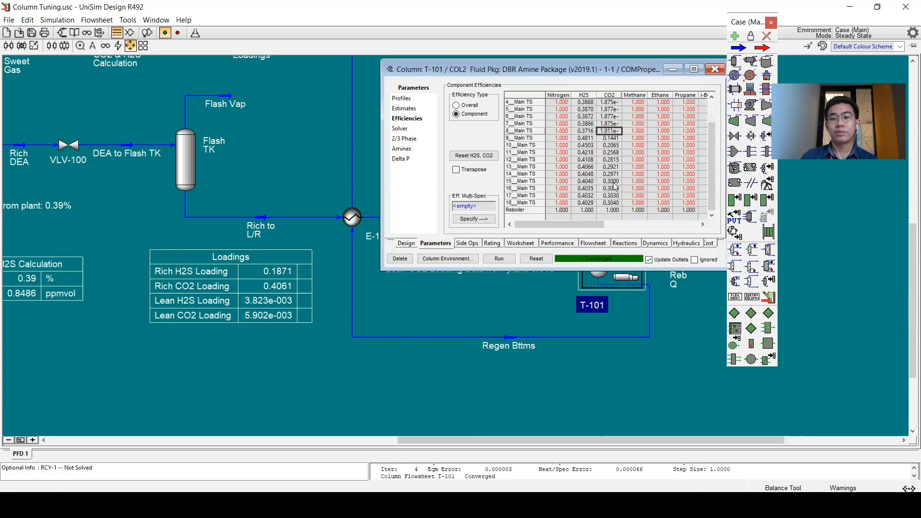
left_click_drag(611, 134, 606, 156)
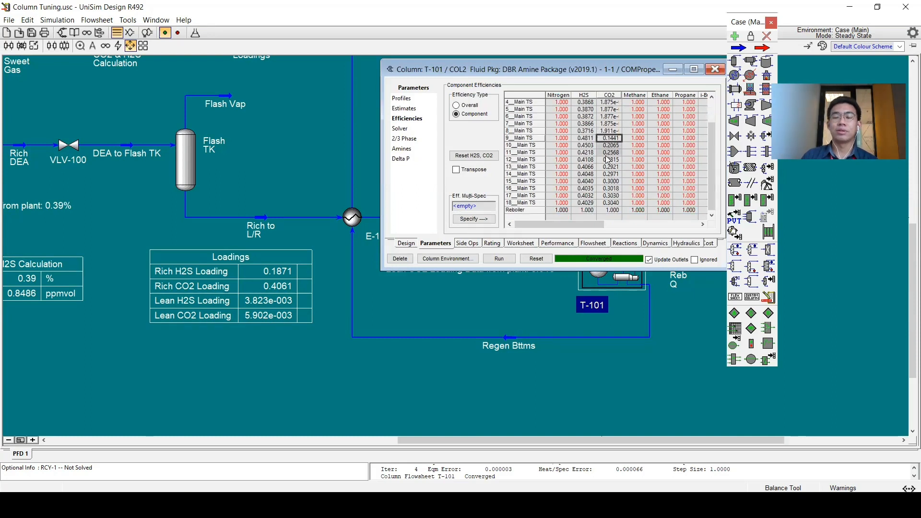
mouse_move(609, 203)
left_mouse_down()
mouse_move(607, 161)
mouse_move(609, 197)
left_mouse_up()
left_click(608, 189)
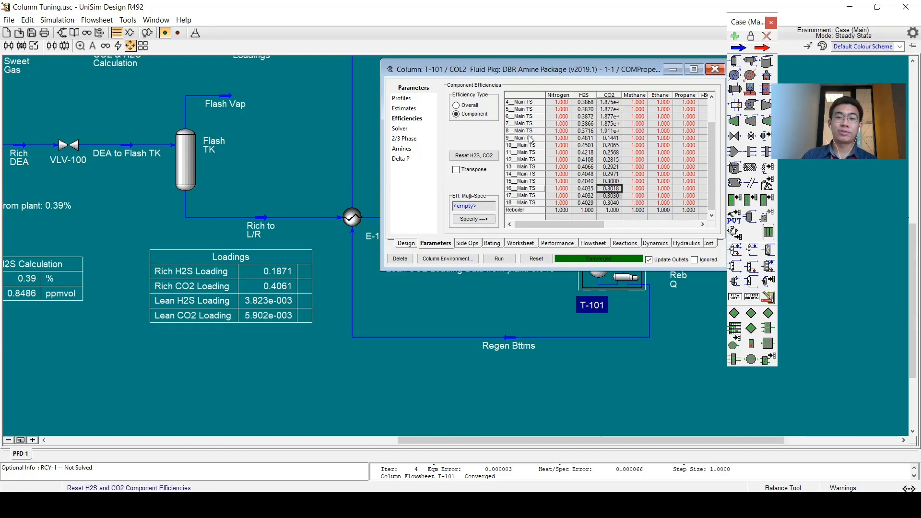
Reset T-101's H2S and CO2 efficiencies, specify 0.2 for the whole CO2 column, and run the regenerator.
left_click(482, 158)
left_click(615, 94)
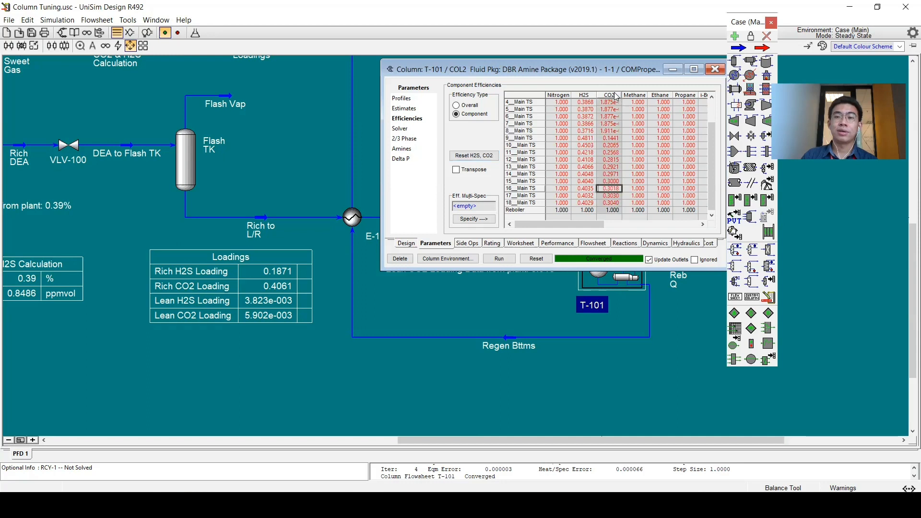
left_click(479, 206)
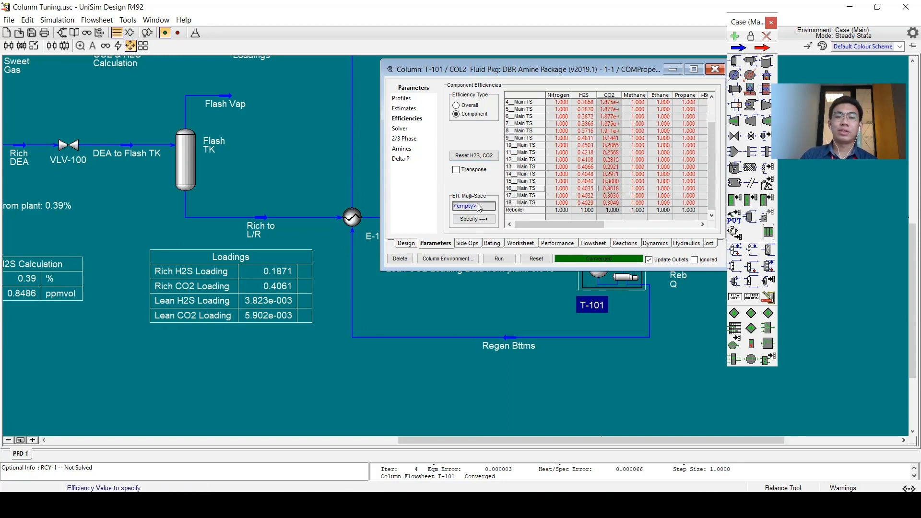
type("0.2")
key("Return")
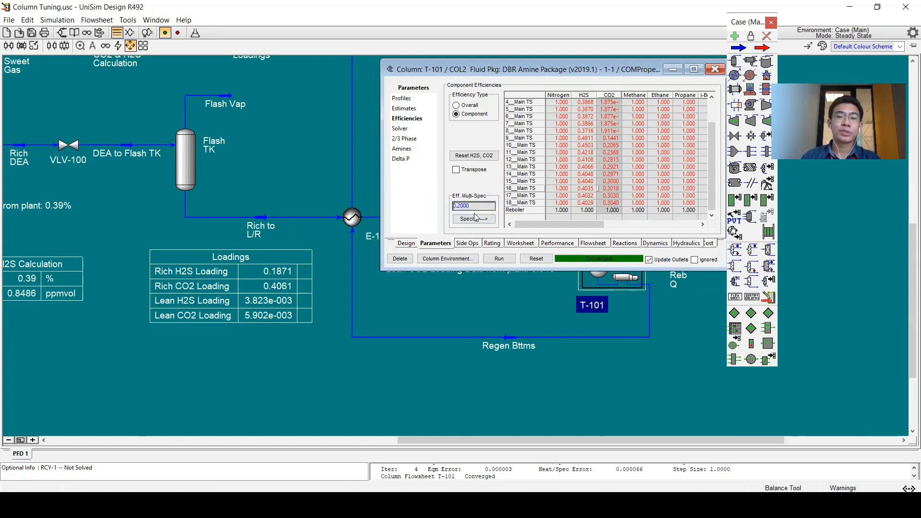
left_click(476, 219)
left_click(495, 260)
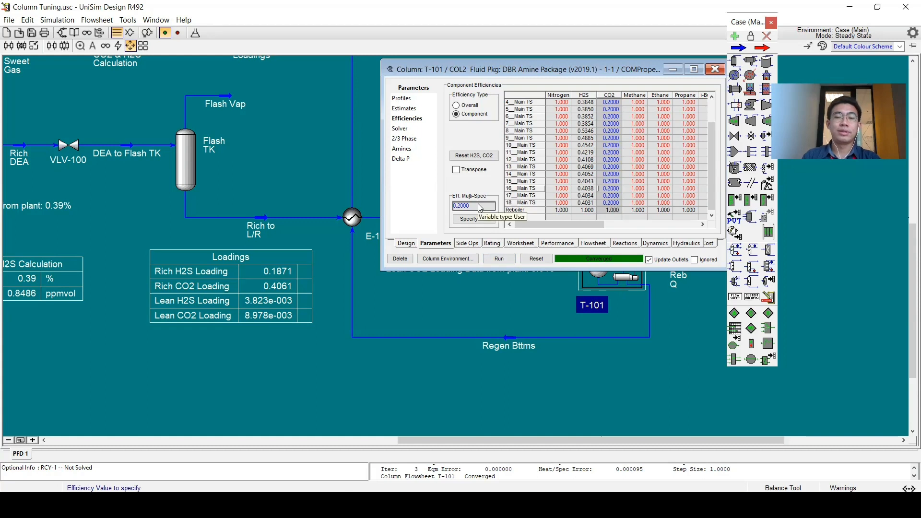
Specify a CO2 efficiency of 0.15 on all T-101 main stages and run the column.
type("0.15")
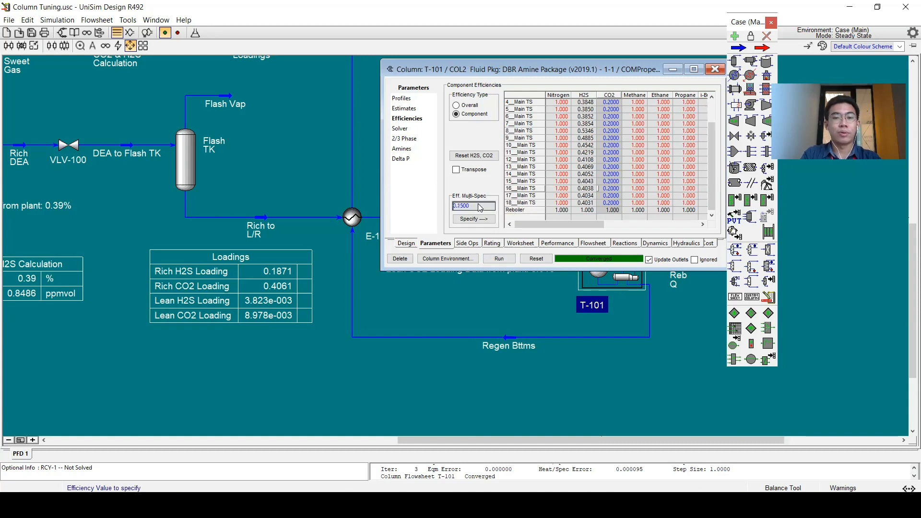
key("Return")
left_click(468, 222)
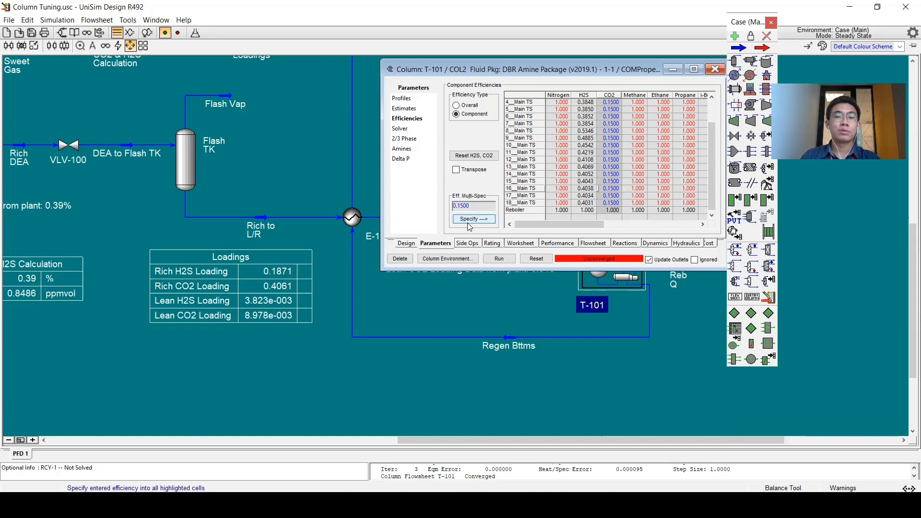
left_click(501, 259)
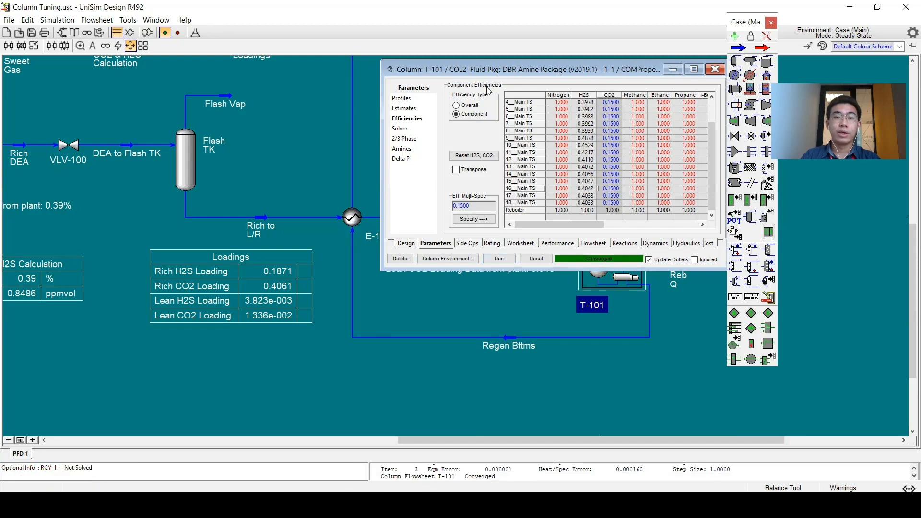
Uncover the plant lean loading note, specify a CO2 efficiency of 0.148 on T-101's main stages, and run the column.
left_click_drag(487, 75, 667, 131)
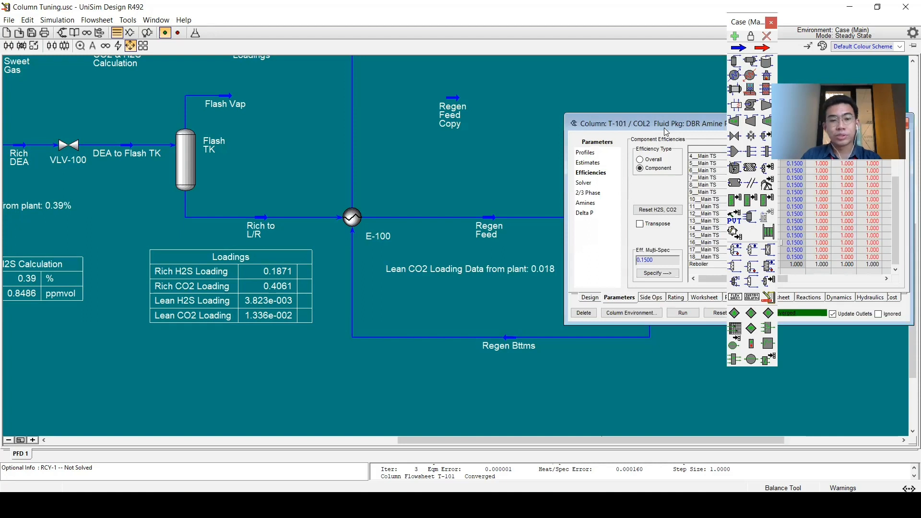
left_click_drag(665, 129, 654, 158)
left_click(641, 290)
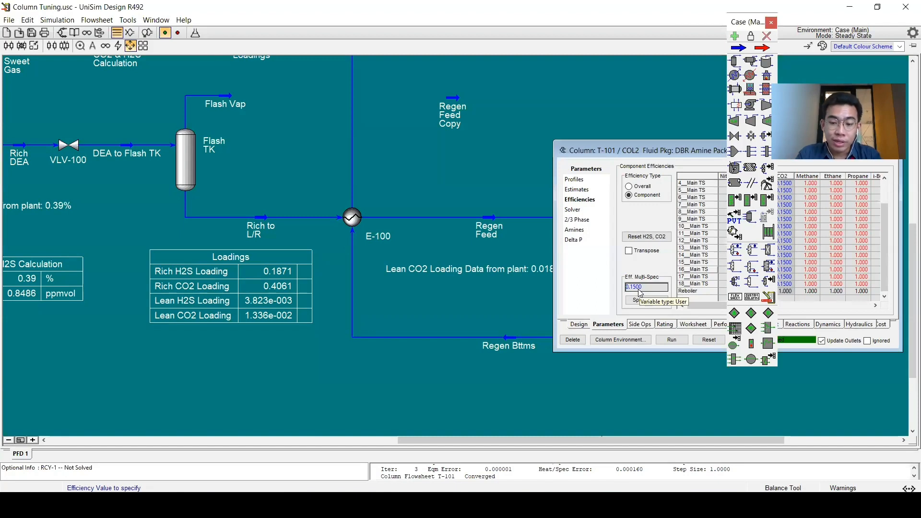
type("0.14")
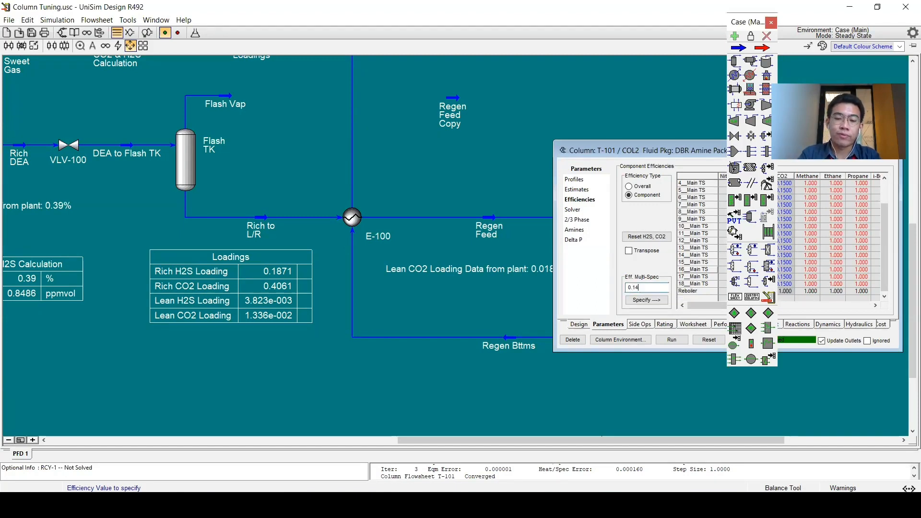
type("8")
left_click(646, 300)
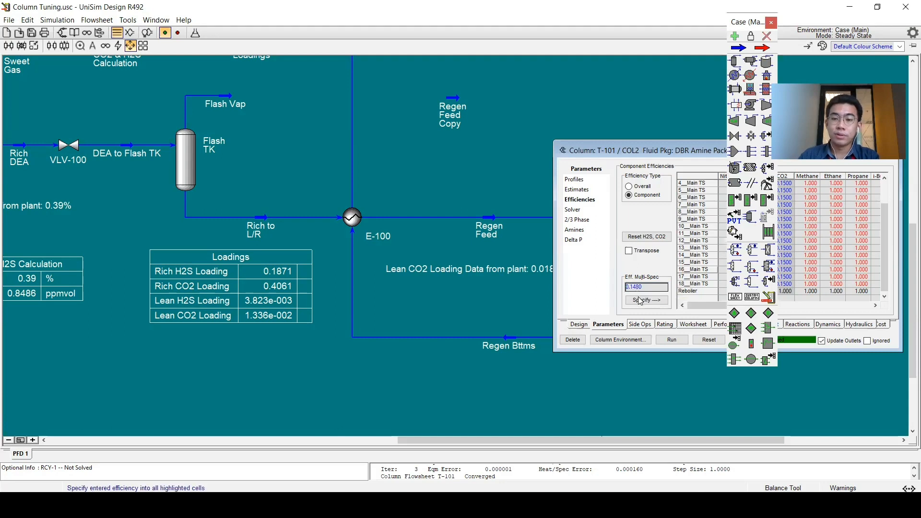
left_click(667, 340)
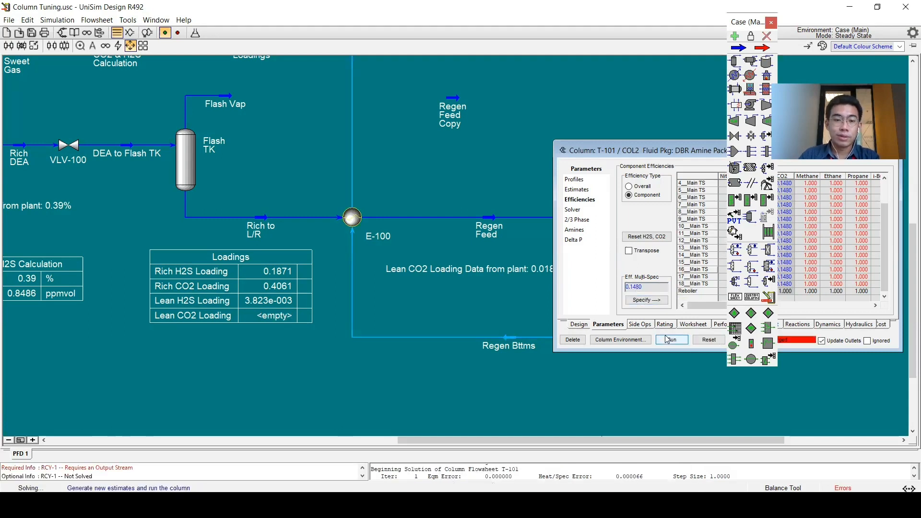
Enter a CO2 efficiency value of 0.146 for T-101 and rerun the column.
left_click(655, 286)
type("0.1")
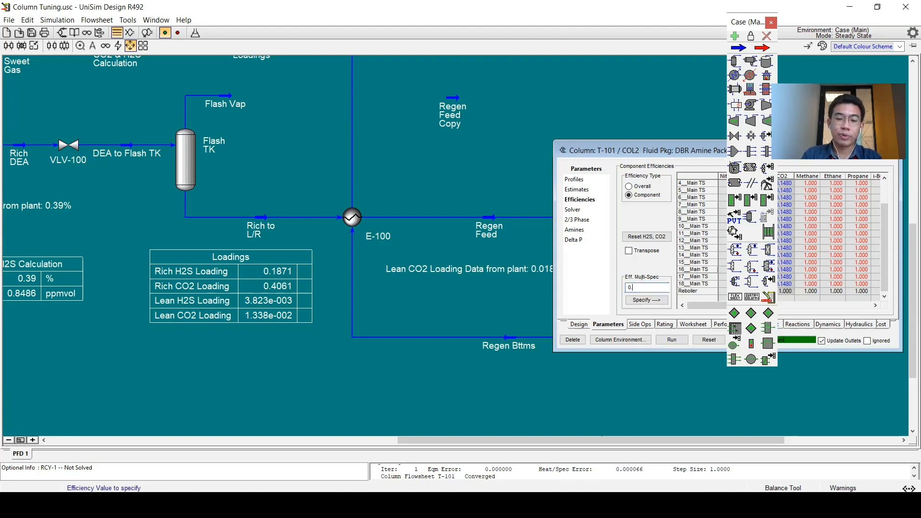
left_click(664, 341)
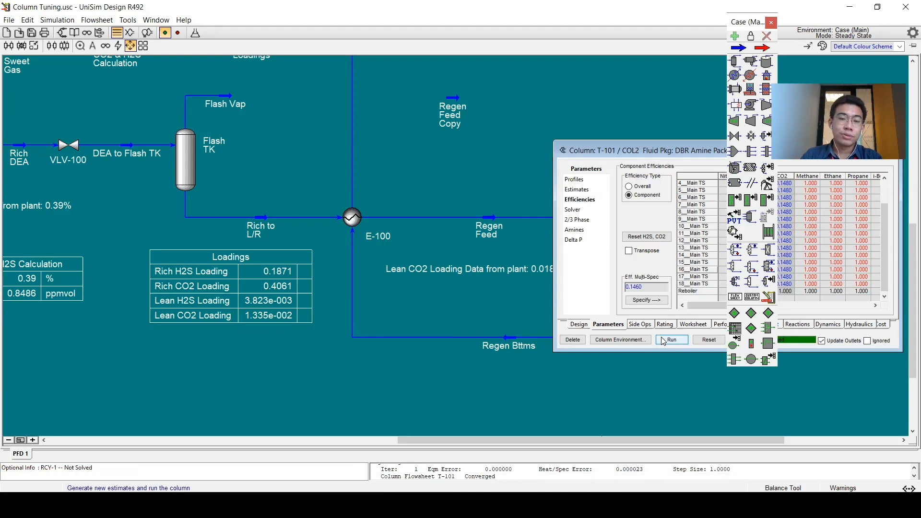
Specify a CO2 efficiency of 0.143 on T-101's main stages and run the column.
left_click(633, 288)
type("0.14")
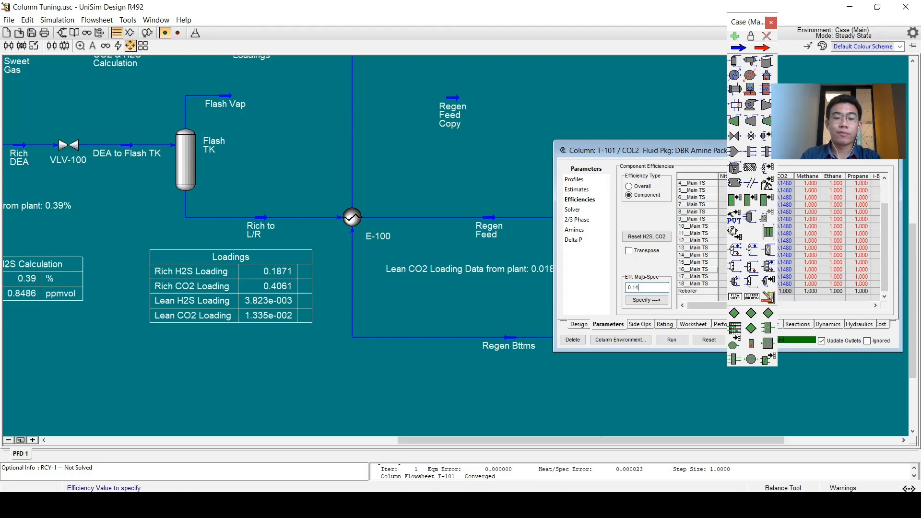
type("3")
key("Return")
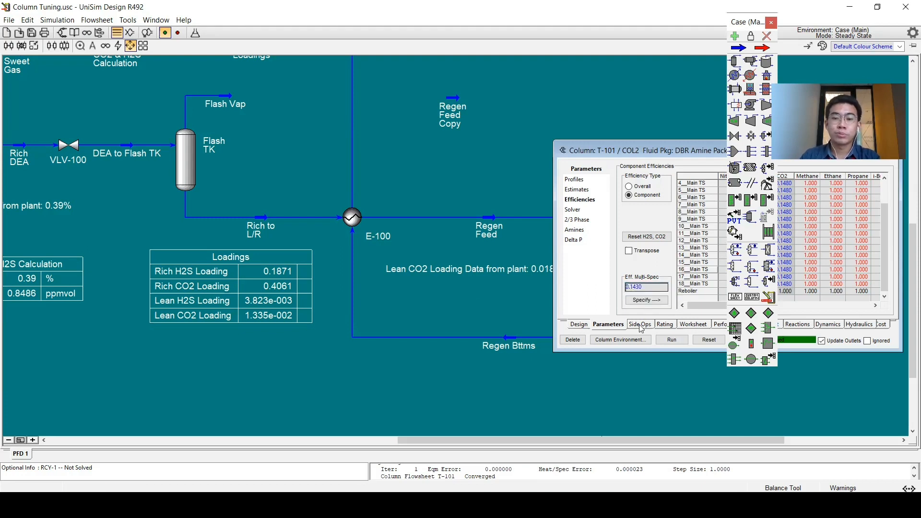
left_click(652, 299)
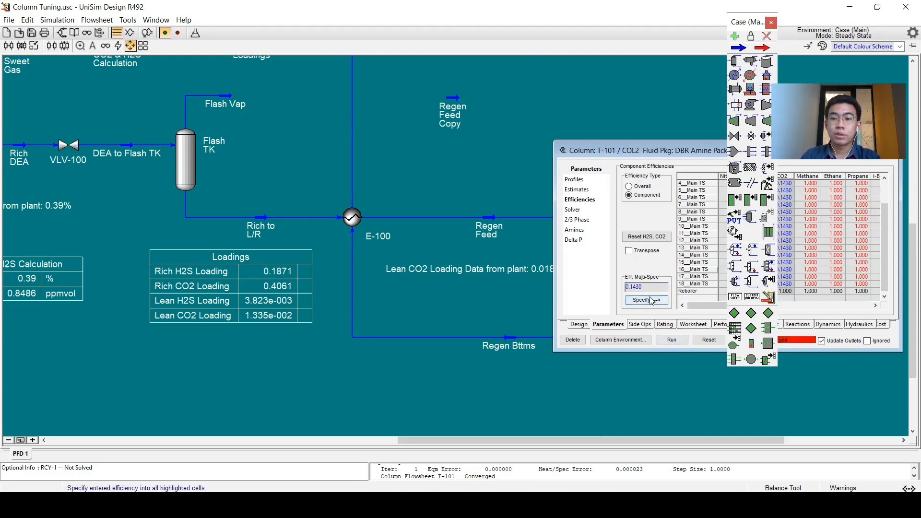
left_click(668, 344)
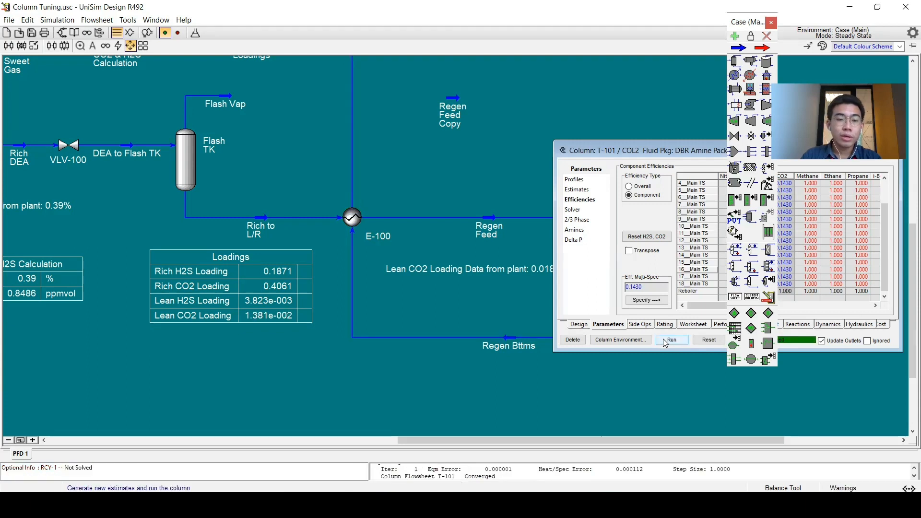
Specify a CO2 efficiency of 0.14 on T-101's main stages and run the column.
left_click(655, 288)
type("0.14")
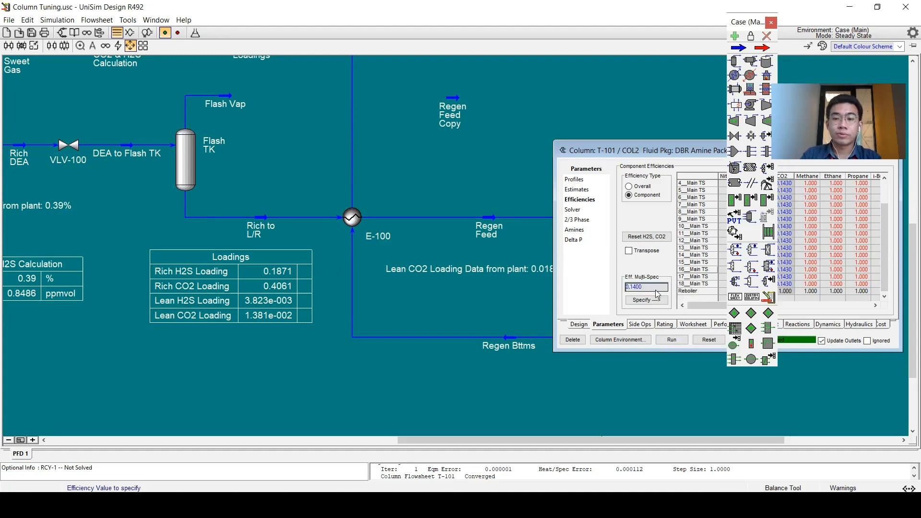
left_click(663, 302)
left_click(671, 341)
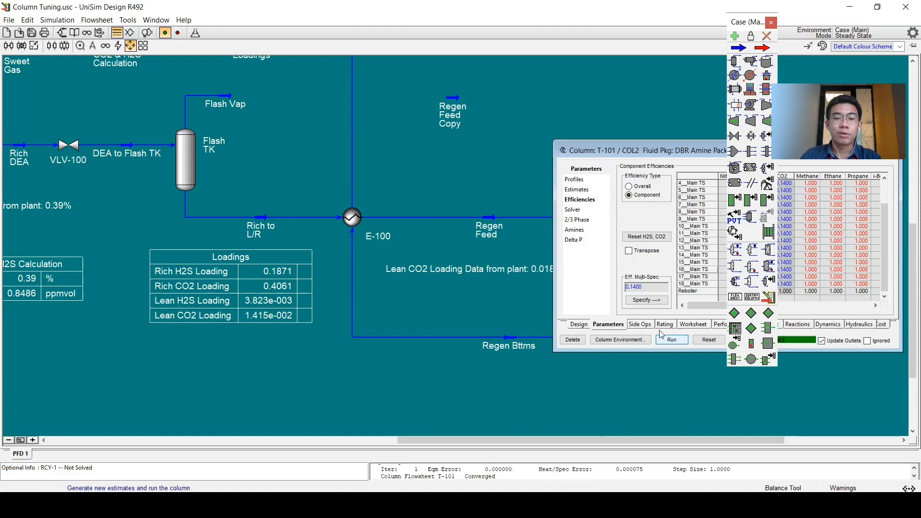
Specify a CO2 efficiency of 0.12 on T-101's main stages and run the column.
left_click(646, 287)
type("0.12")
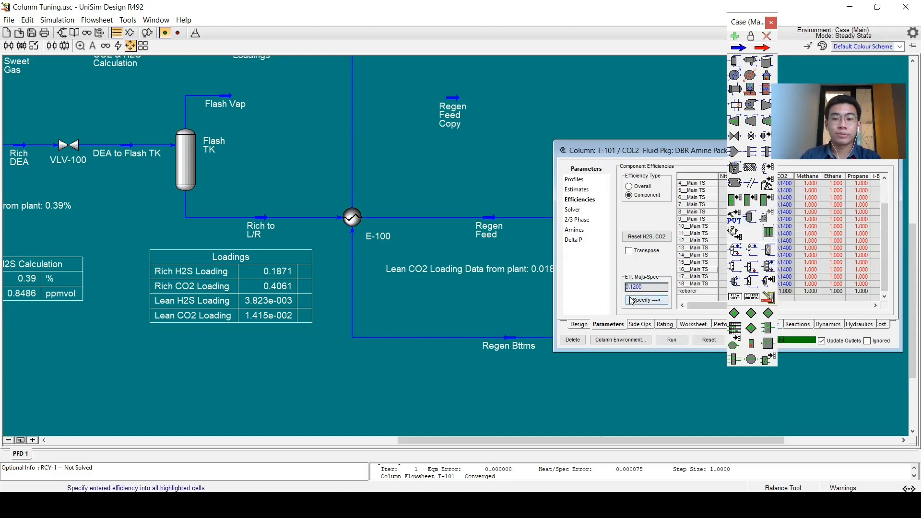
left_click(646, 300)
left_click(671, 341)
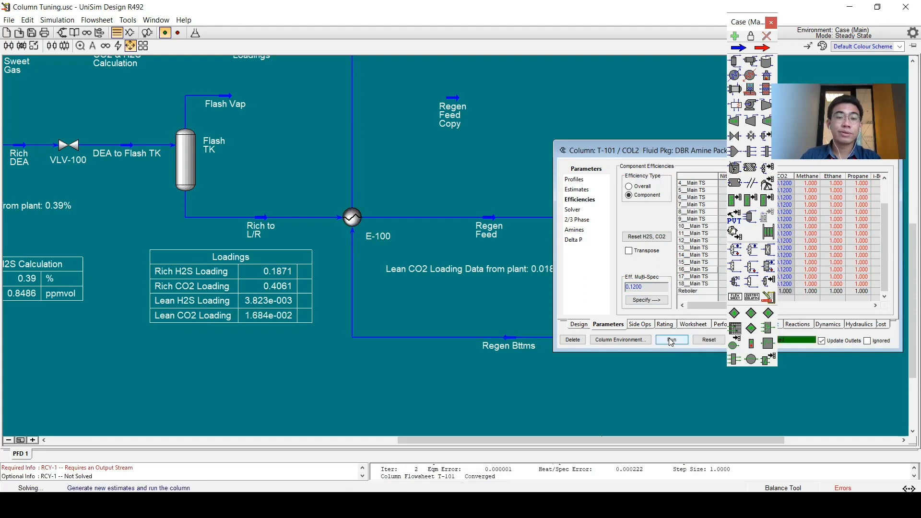
Specify a CO2 efficiency of 0.11 on T-101's main stages and run the column.
left_click(631, 288)
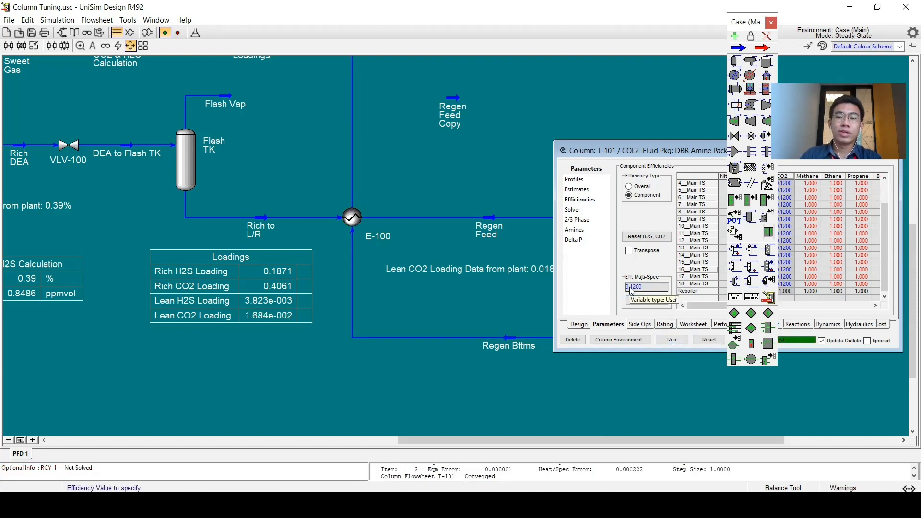
type("0.11")
key("Return")
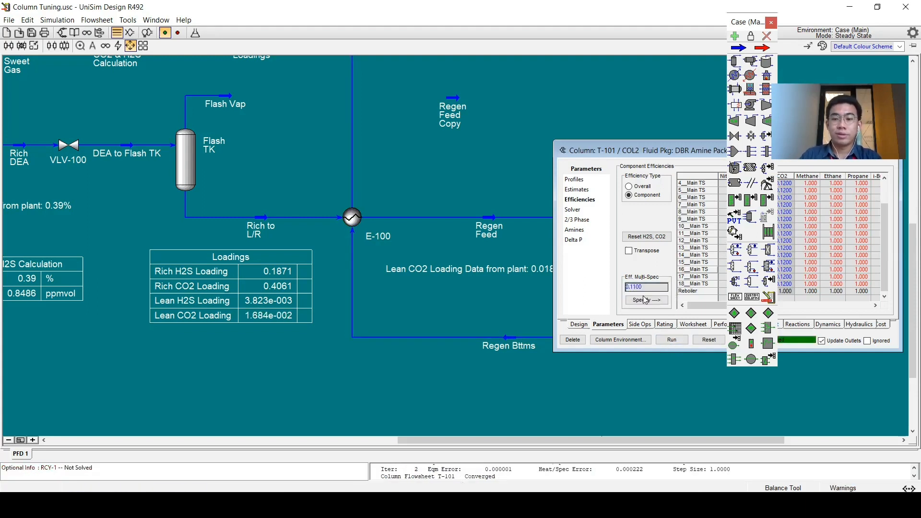
left_click(646, 299)
left_click(670, 340)
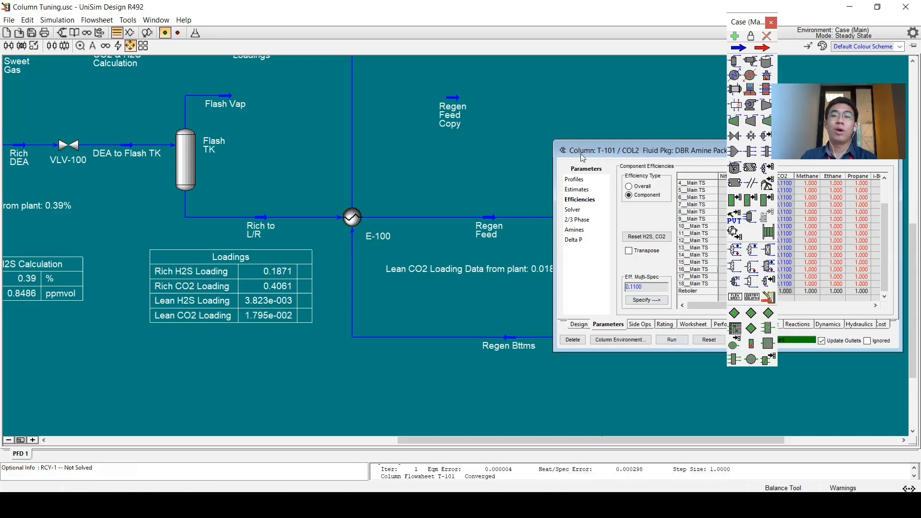
Reopen T-101 and review its solver settings, amine tray dimensions and component efficiencies before closing it.
left_click_drag(576, 146, 431, 191)
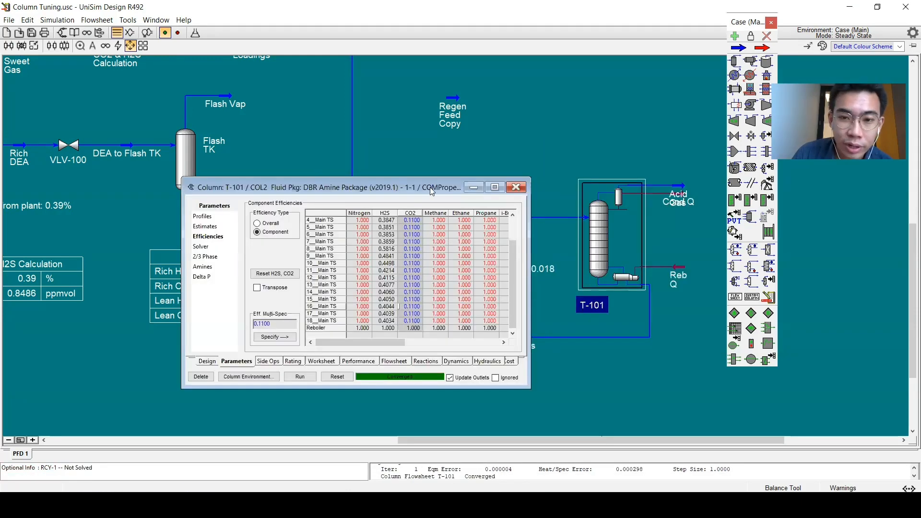
left_click(516, 188)
double_click(633, 242)
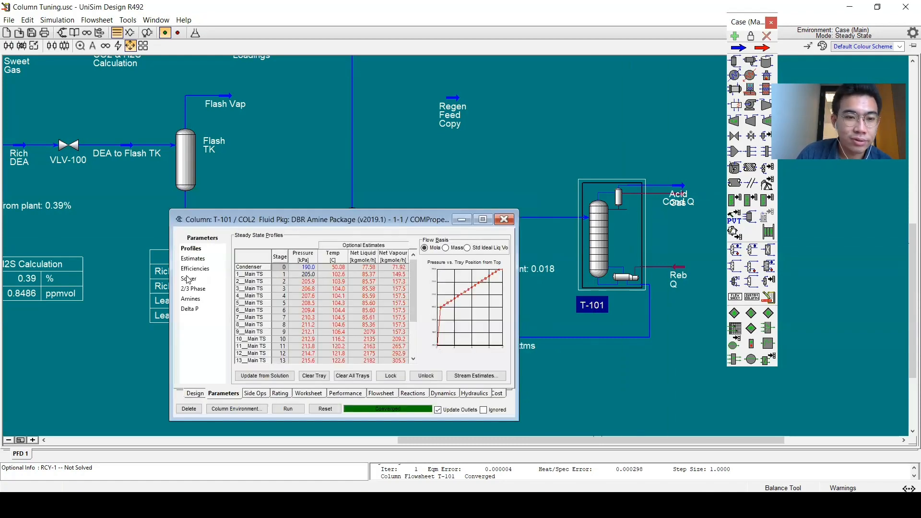
left_click(189, 279)
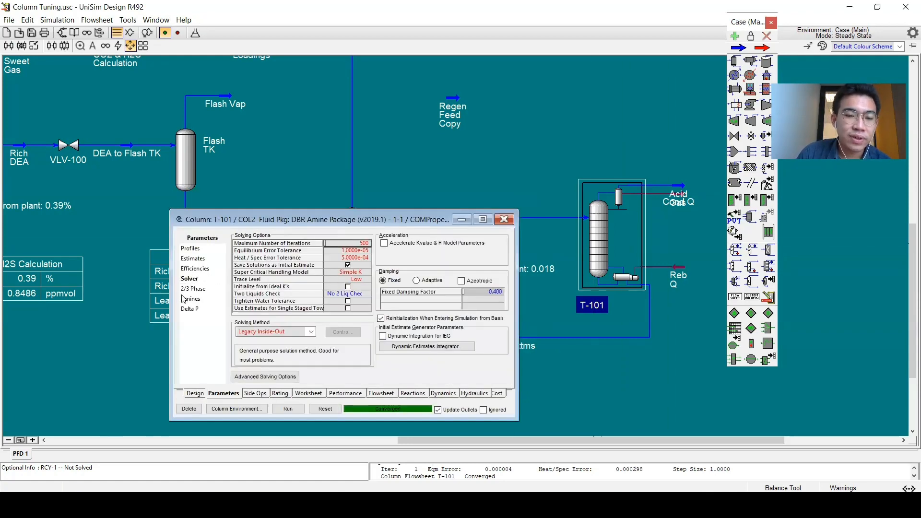
left_click(183, 299)
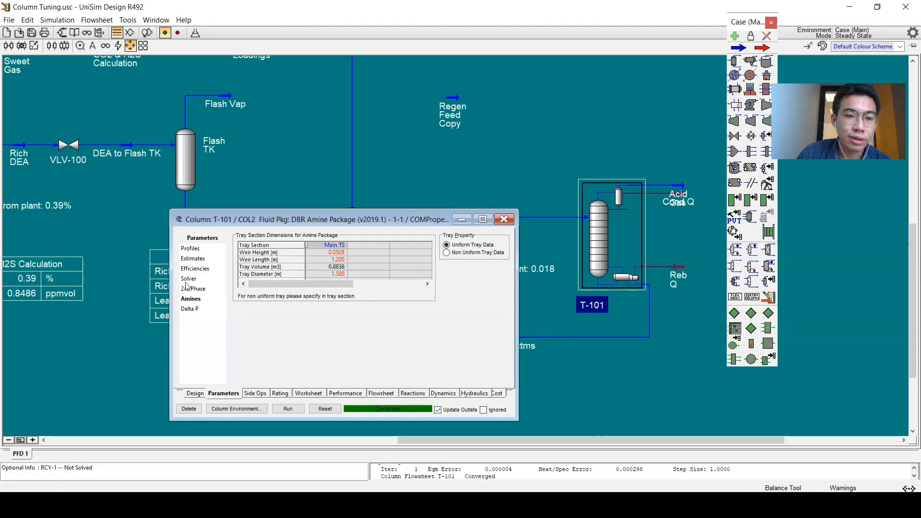
left_click(193, 270)
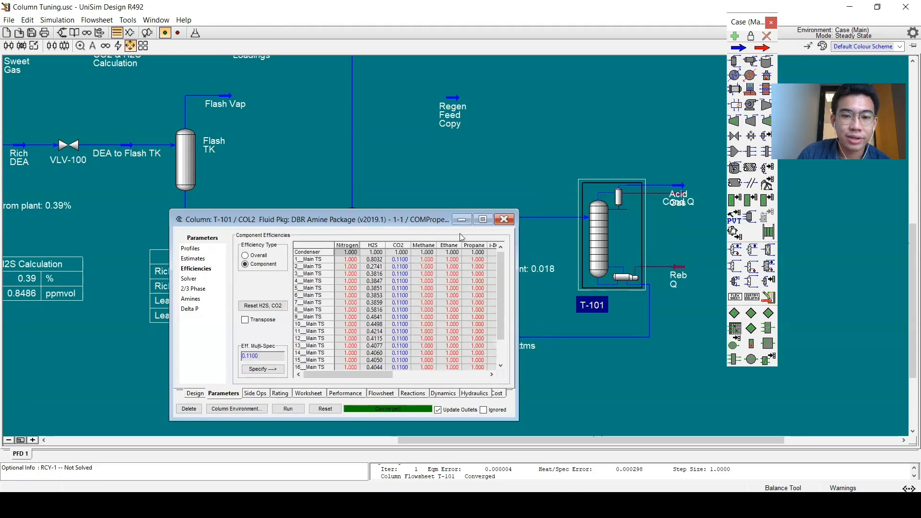
left_click(503, 219)
Open contactor T-100, review its solver settings and the CO2 column of its component efficiencies, and close it.
scroll(502, 214, "down", 2)
double_click(192, 149)
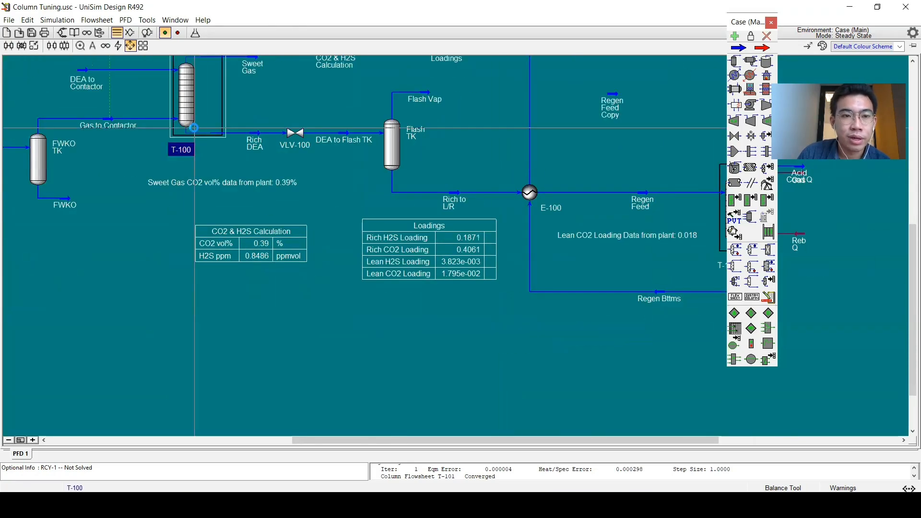
left_click(200, 290)
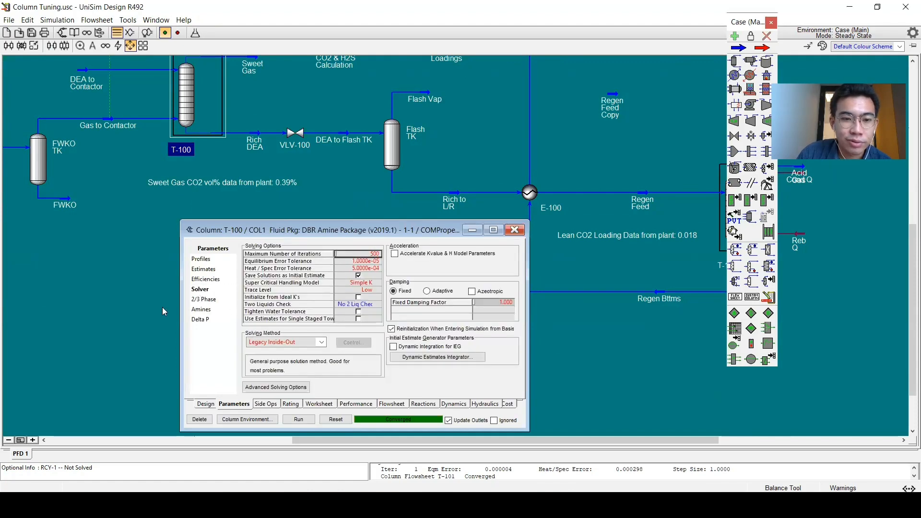
left_click(207, 279)
left_click(409, 270)
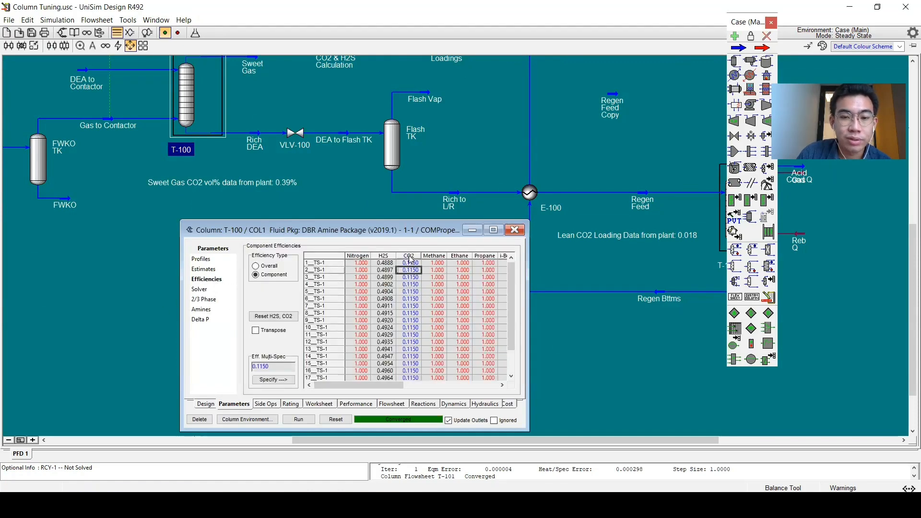
left_click(409, 256)
left_click(514, 230)
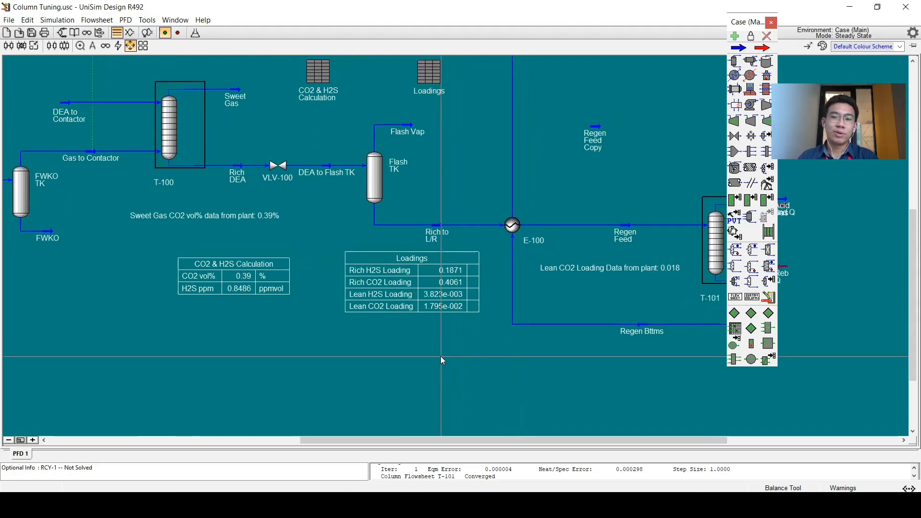
Close the amine loop by connecting the DEA to Contactor stream to the outlet of recycle RCY-1.
left_click_drag(439, 356, 411, 361)
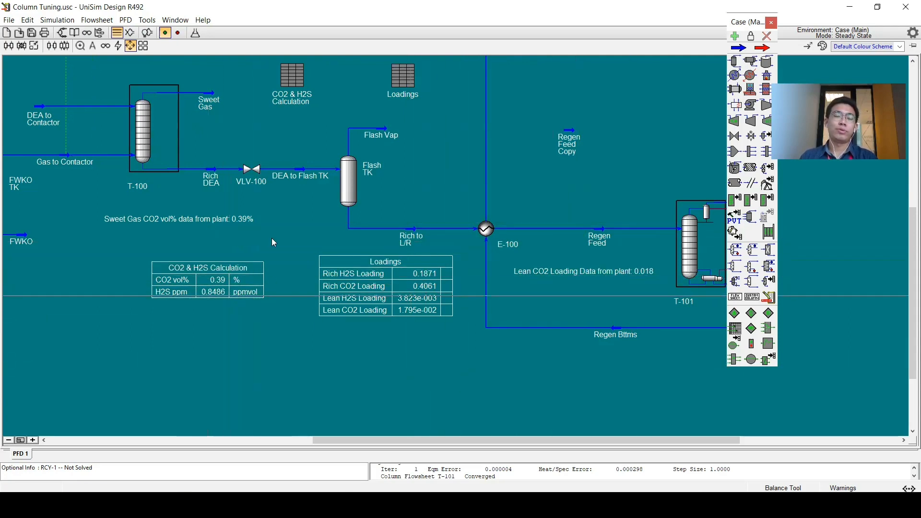
left_click_drag(211, 355, 326, 385)
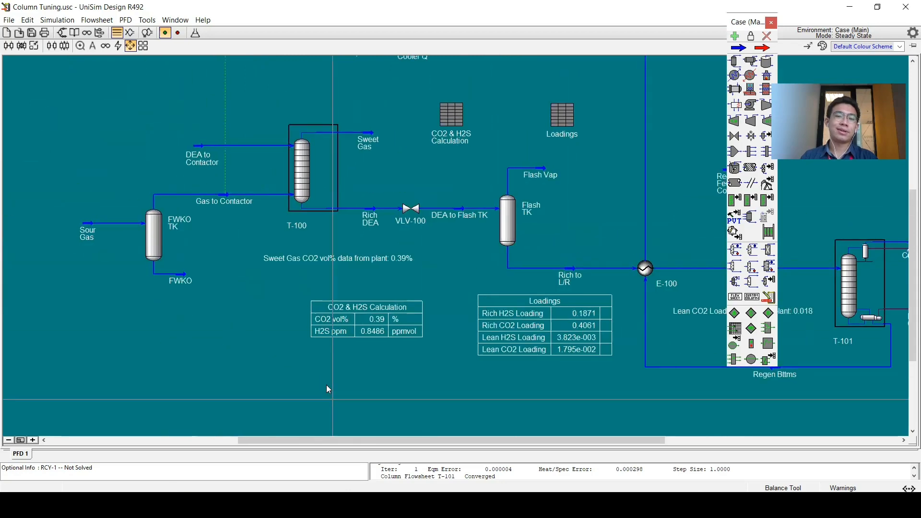
scroll(268, 380, "up", 3)
scroll(268, 380, "up", 4)
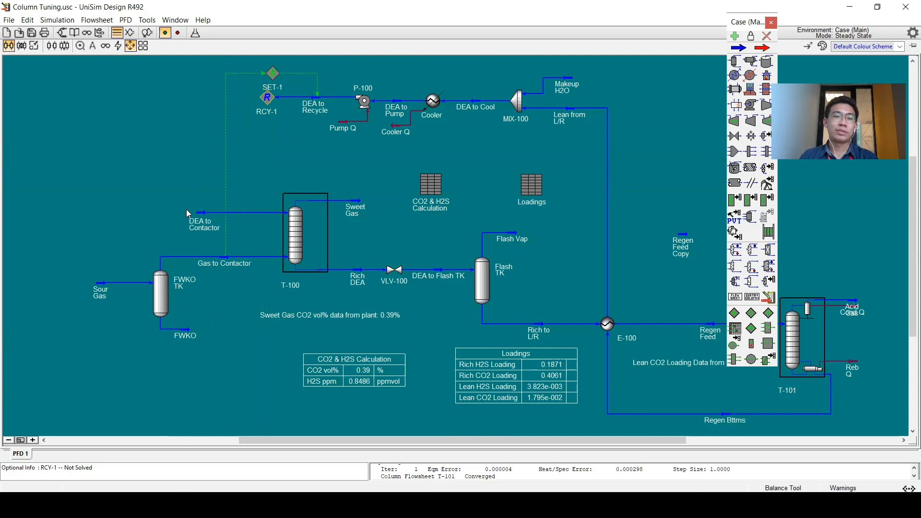
key("ctrl")
left_click_drag(197, 214, 258, 102)
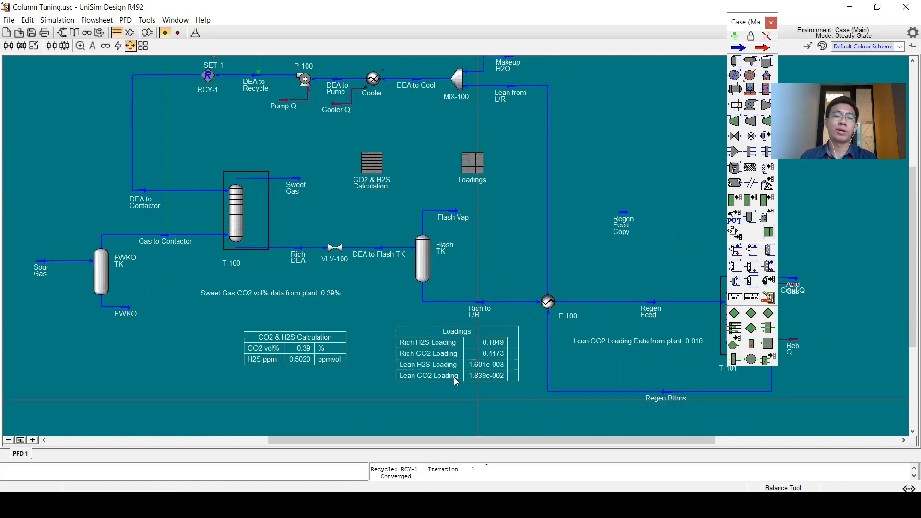
Compare the Loadings table with the plant lean CO2 loading, and recheck T-101's CO2 stage efficiencies.
left_click_drag(484, 404, 348, 390)
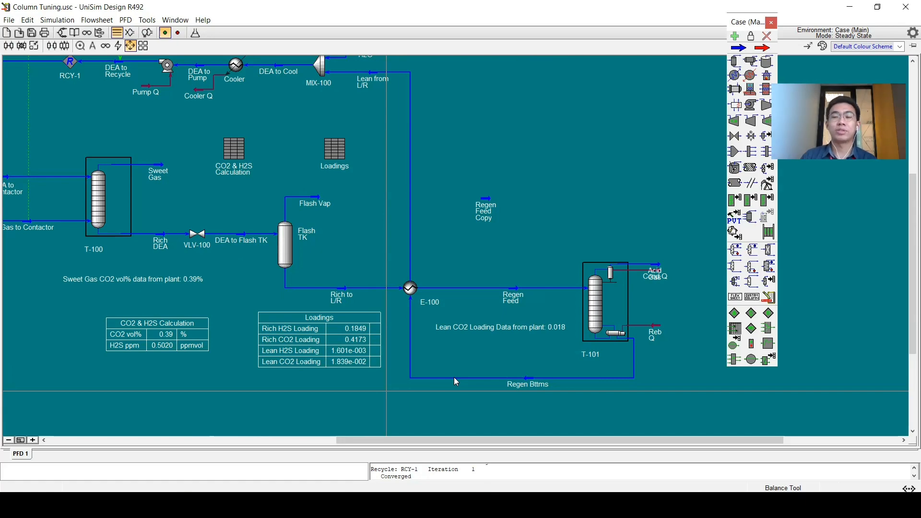
double_click(591, 279)
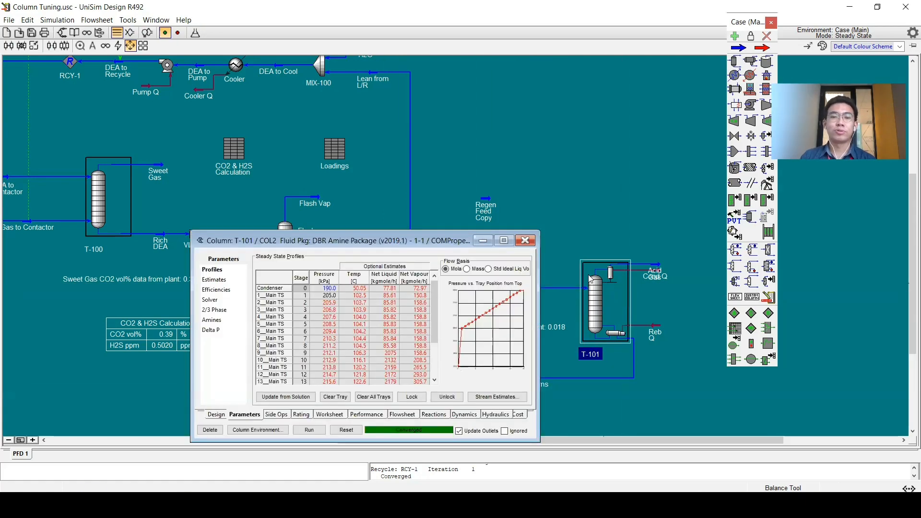
left_click(215, 289)
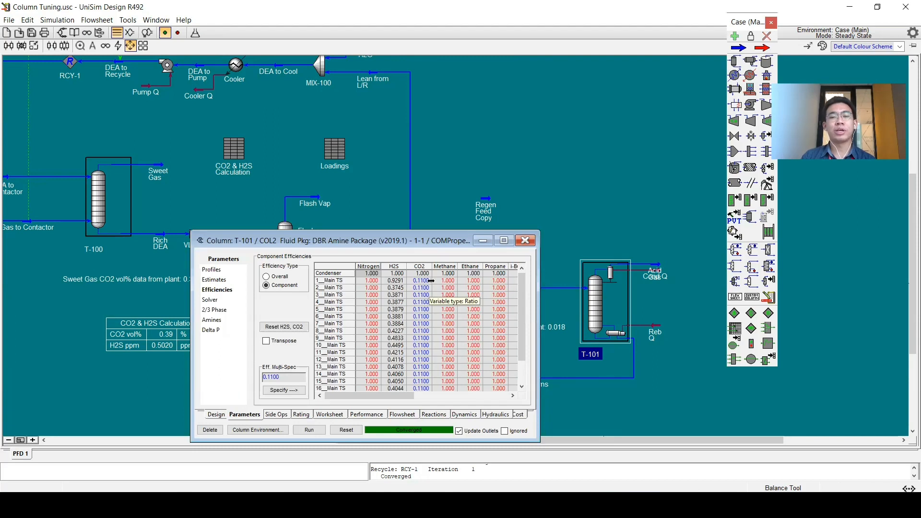
left_click(525, 239)
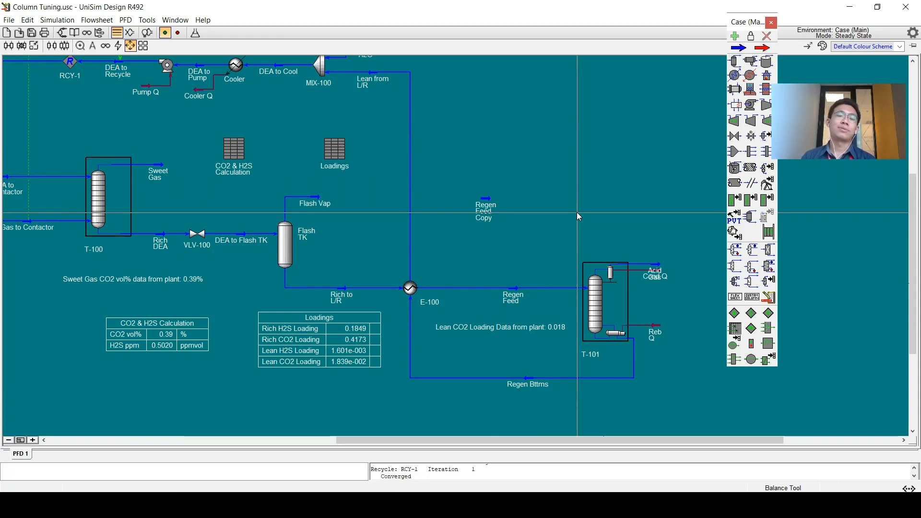
left_click_drag(577, 212, 614, 206)
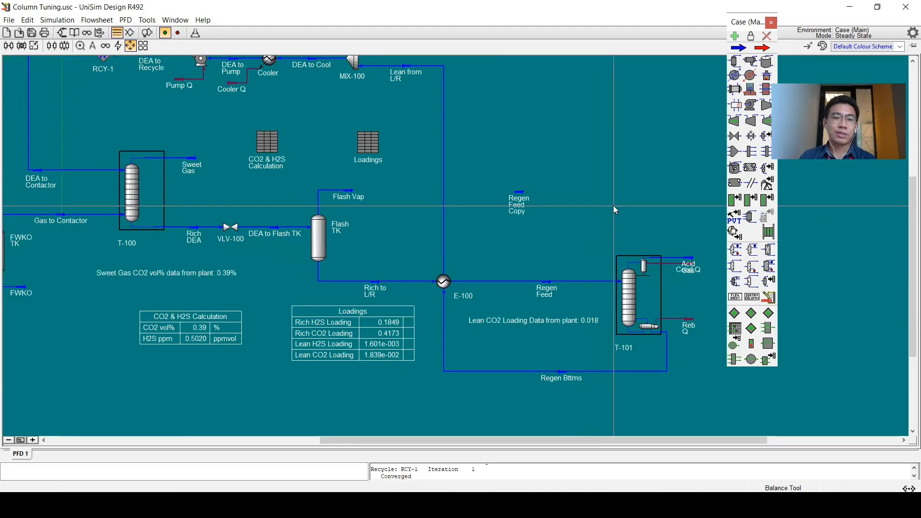